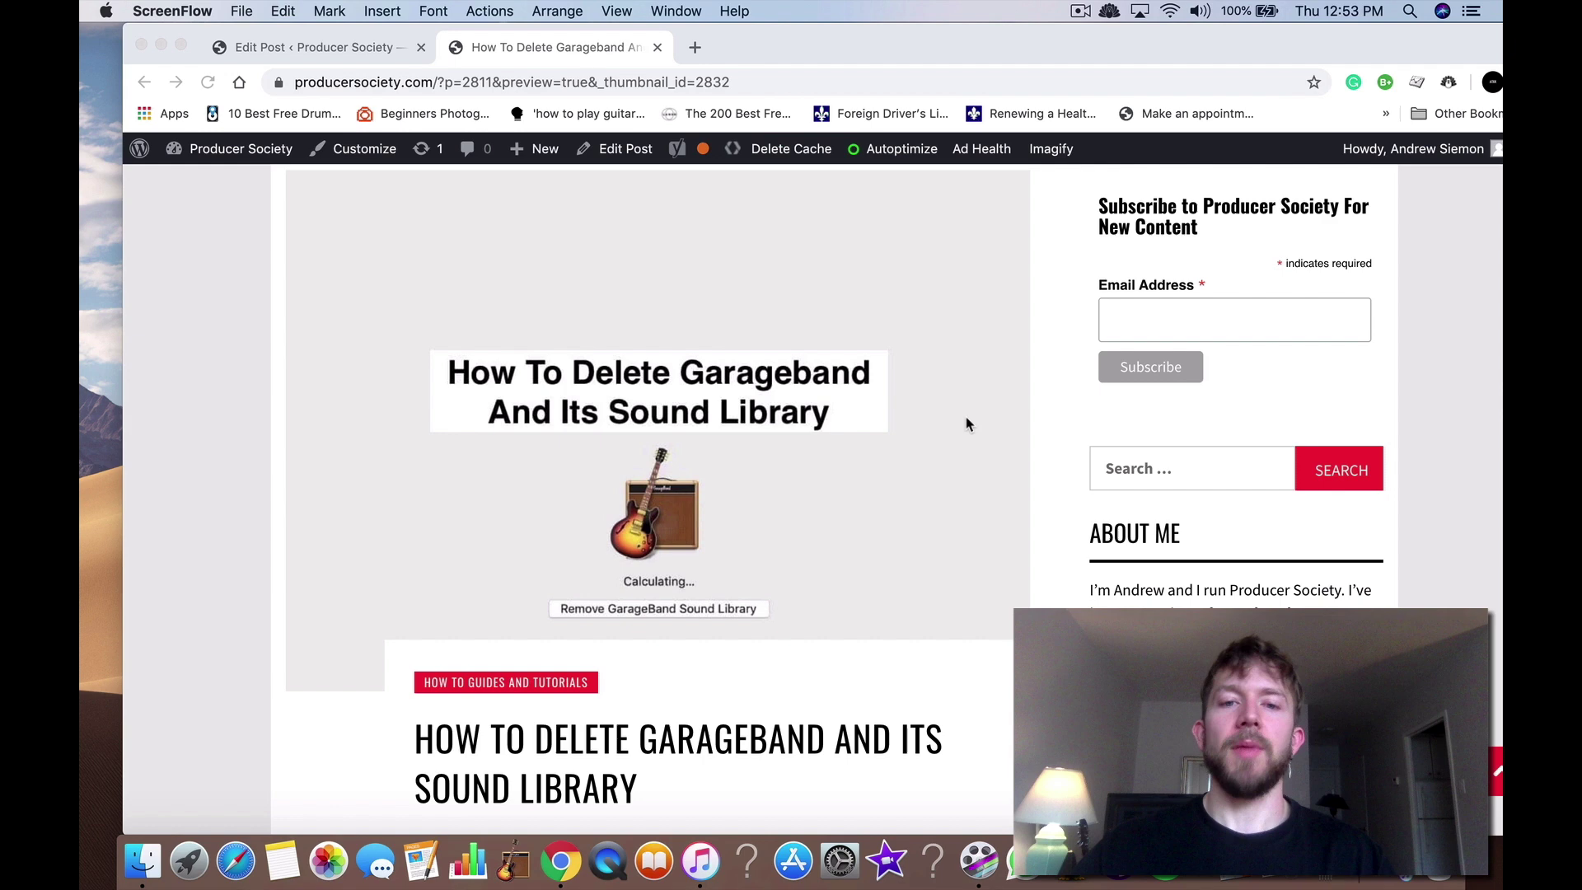
- Scroll the GarageBand removal article to its two quick steps and the 'More Thorough Method' heading
scroll(967, 418, "down", 5)
scroll(968, 424, "down", 10)
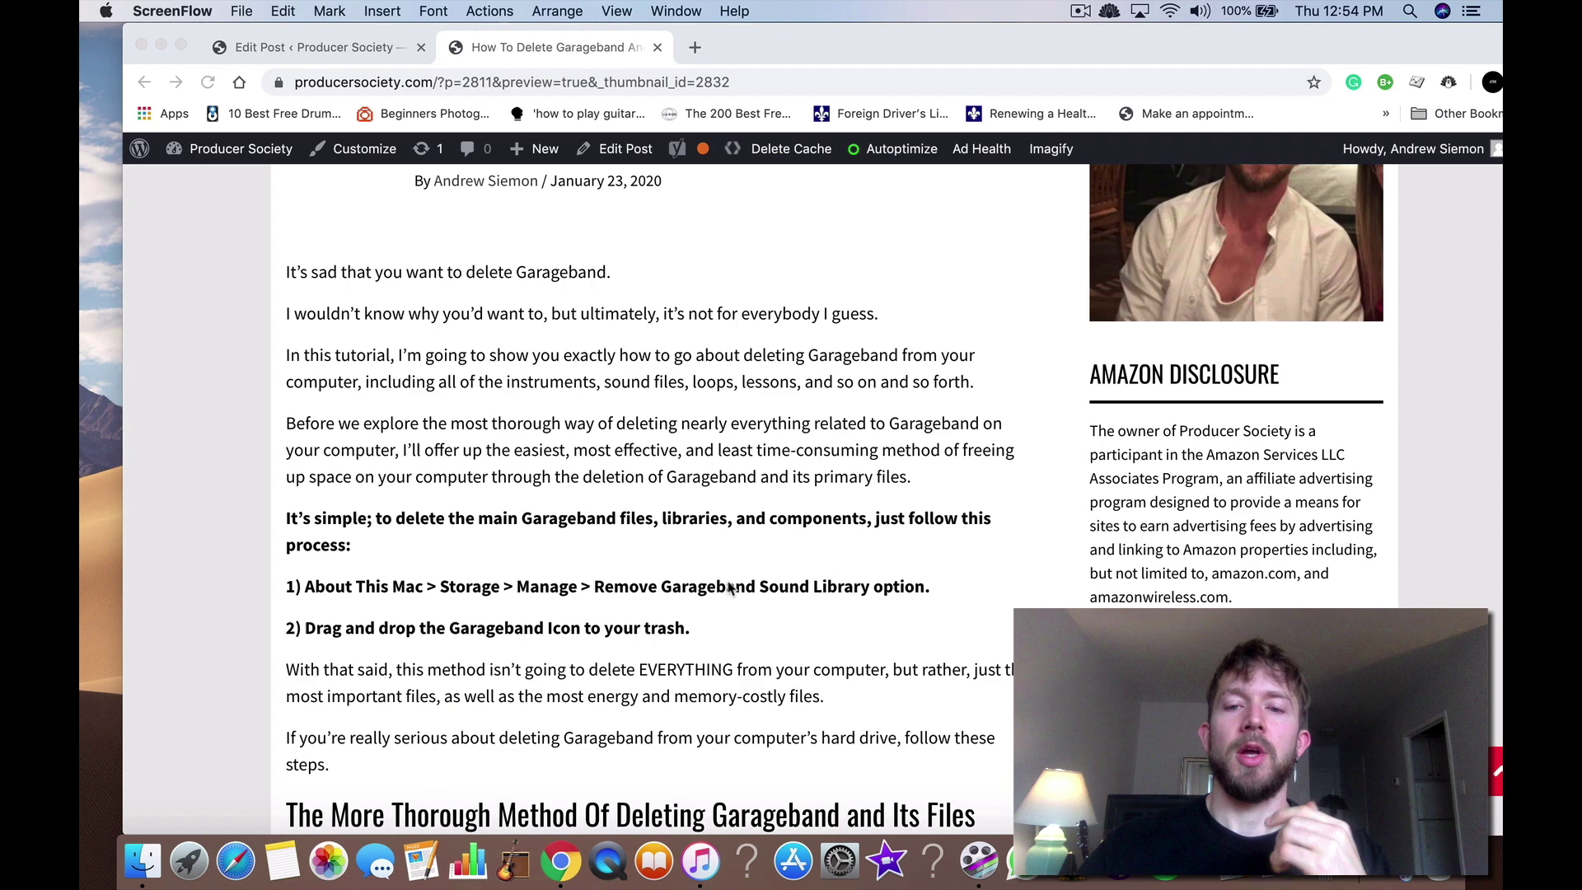
scroll(701, 577, "down", 5)
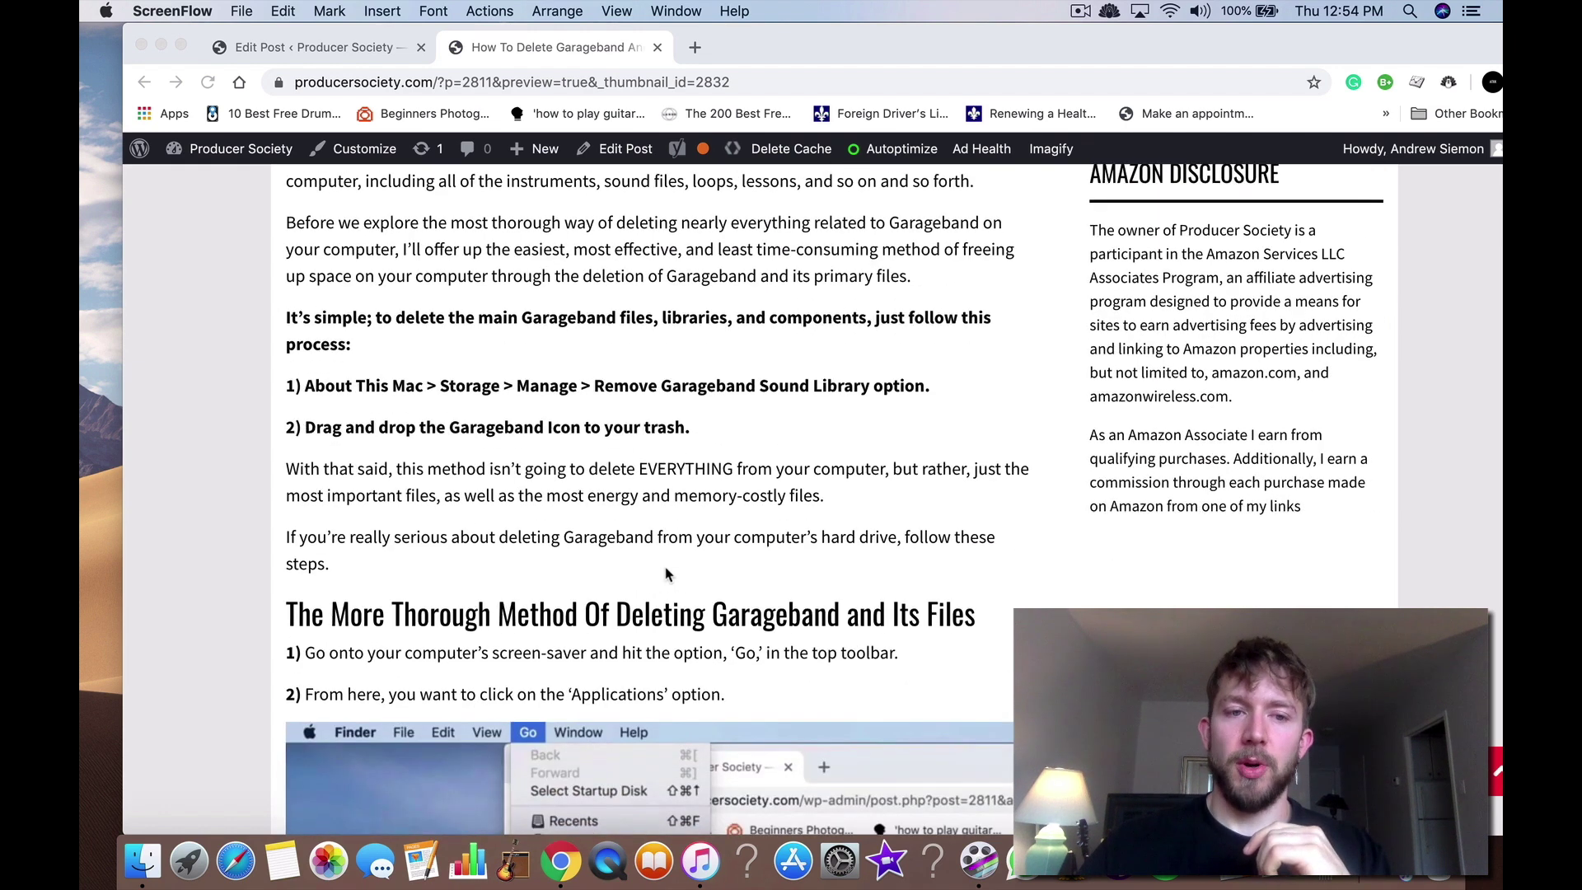
left_click(81, 310)
left_click(105, 11)
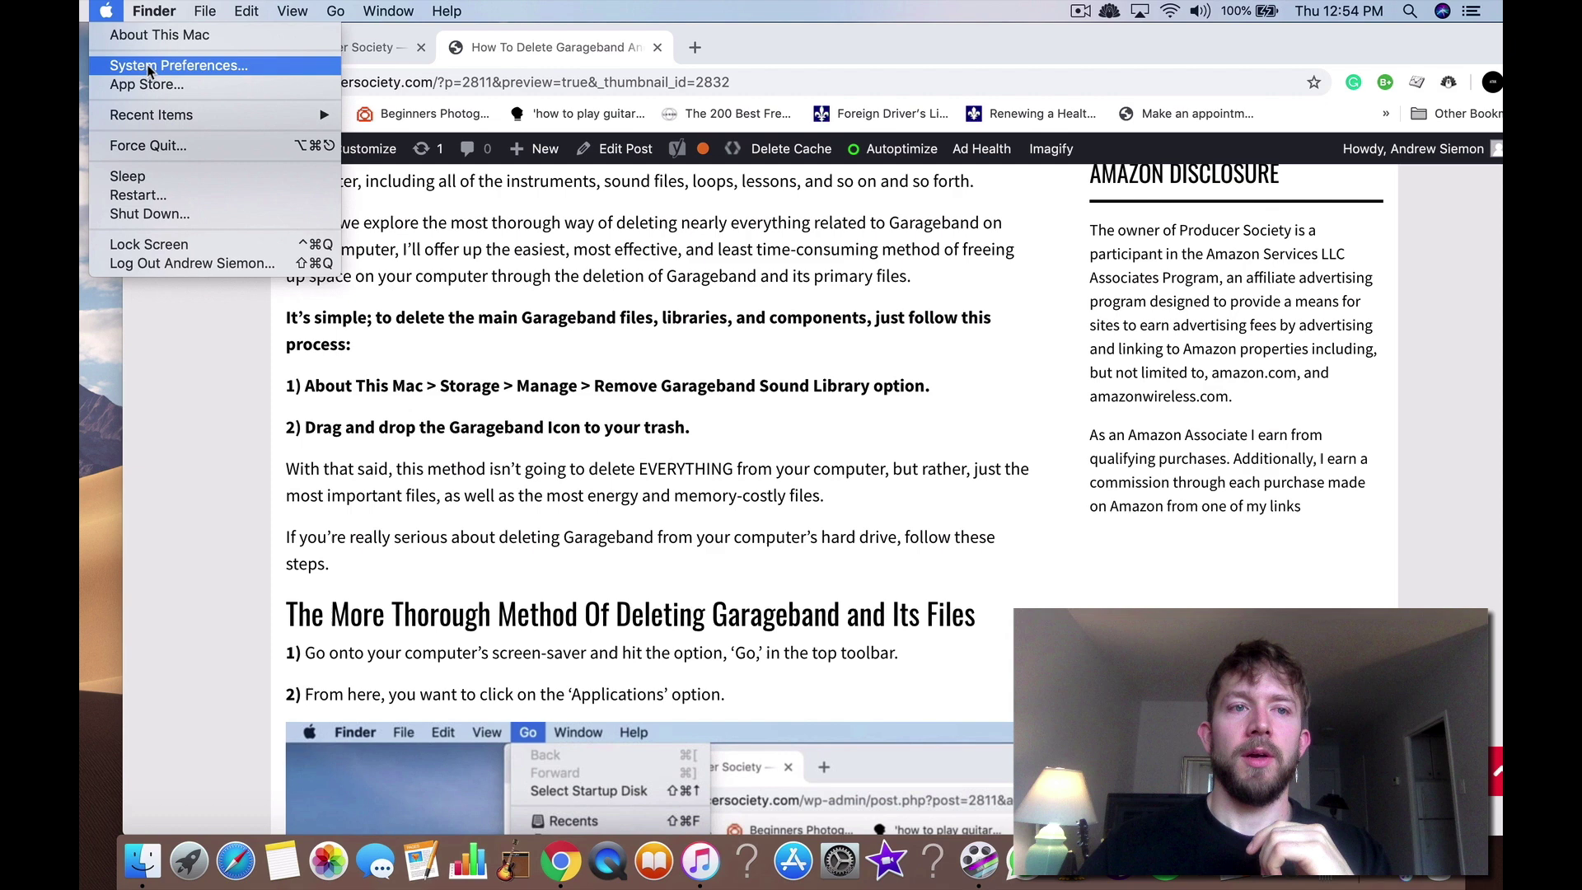
left_click(129, 36)
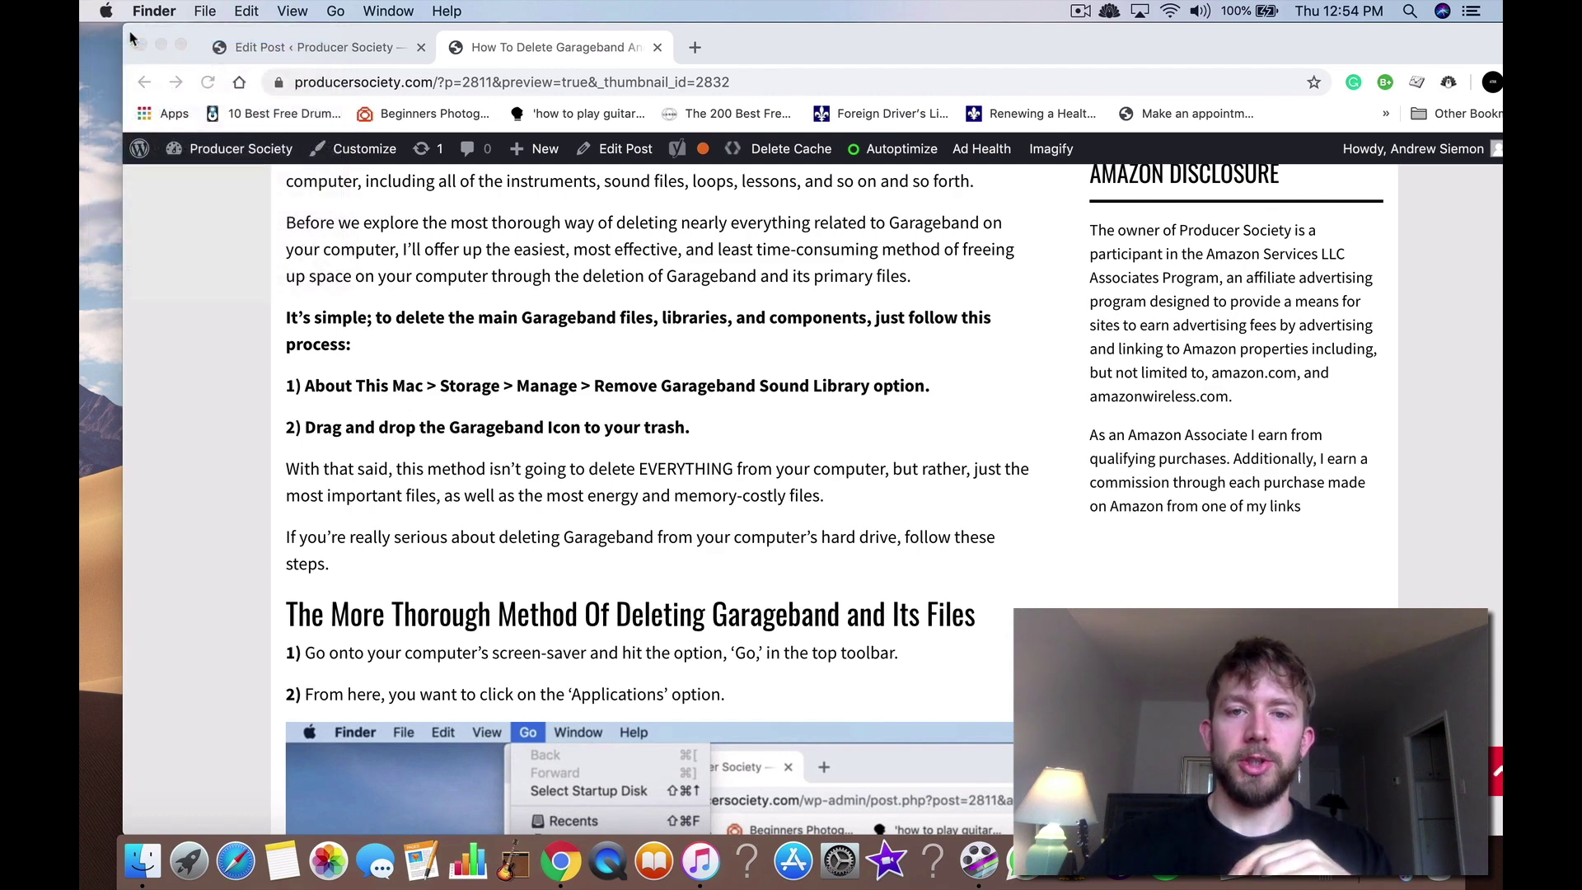
left_click(811, 181)
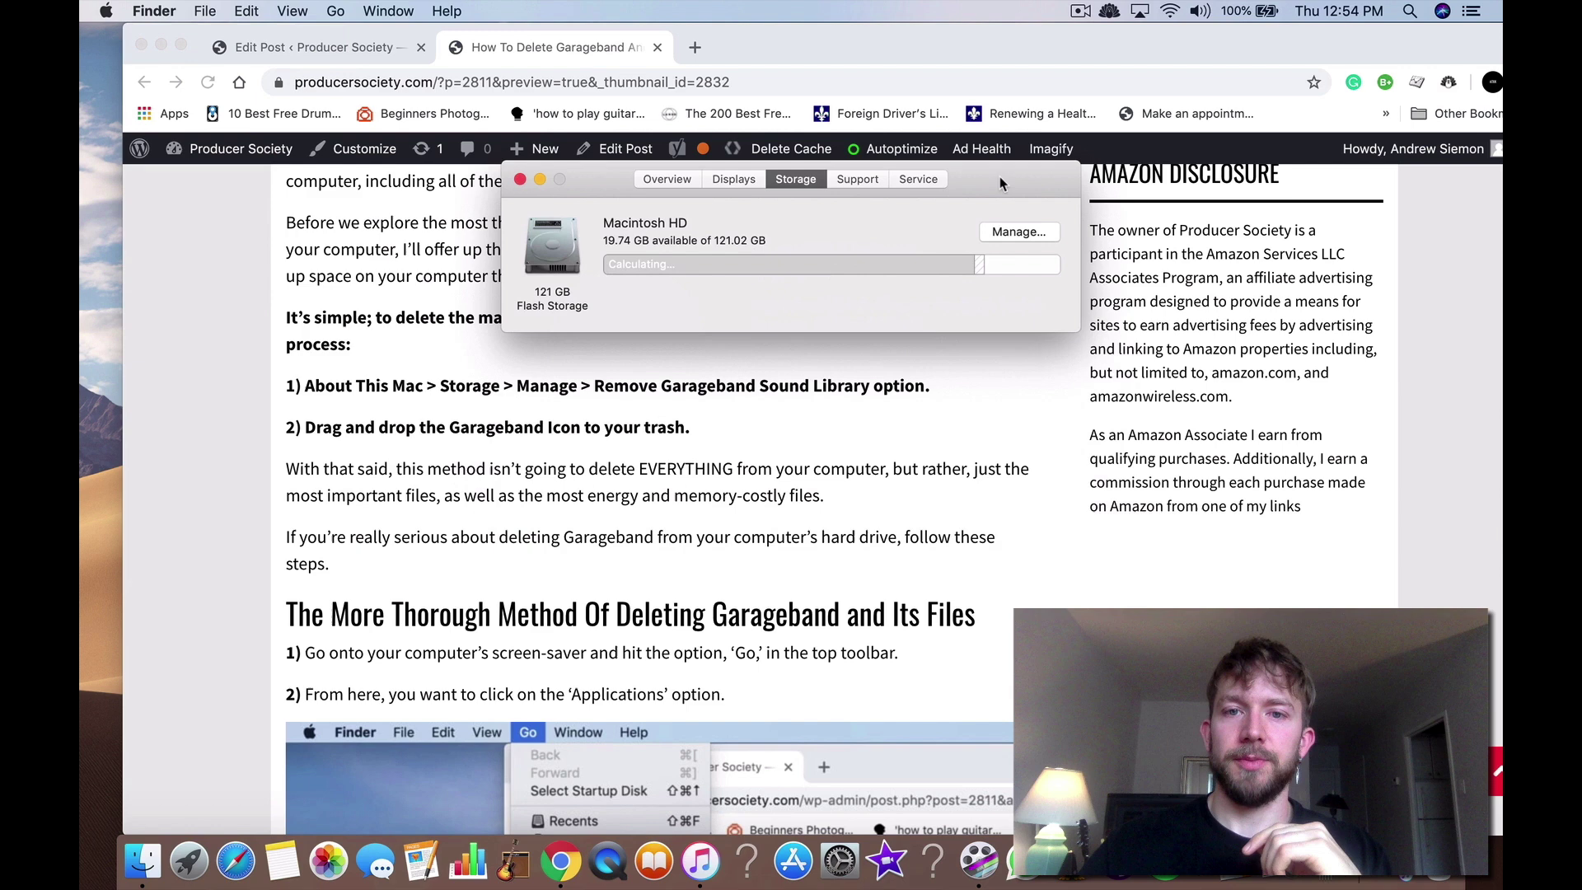
left_click(1209, 163)
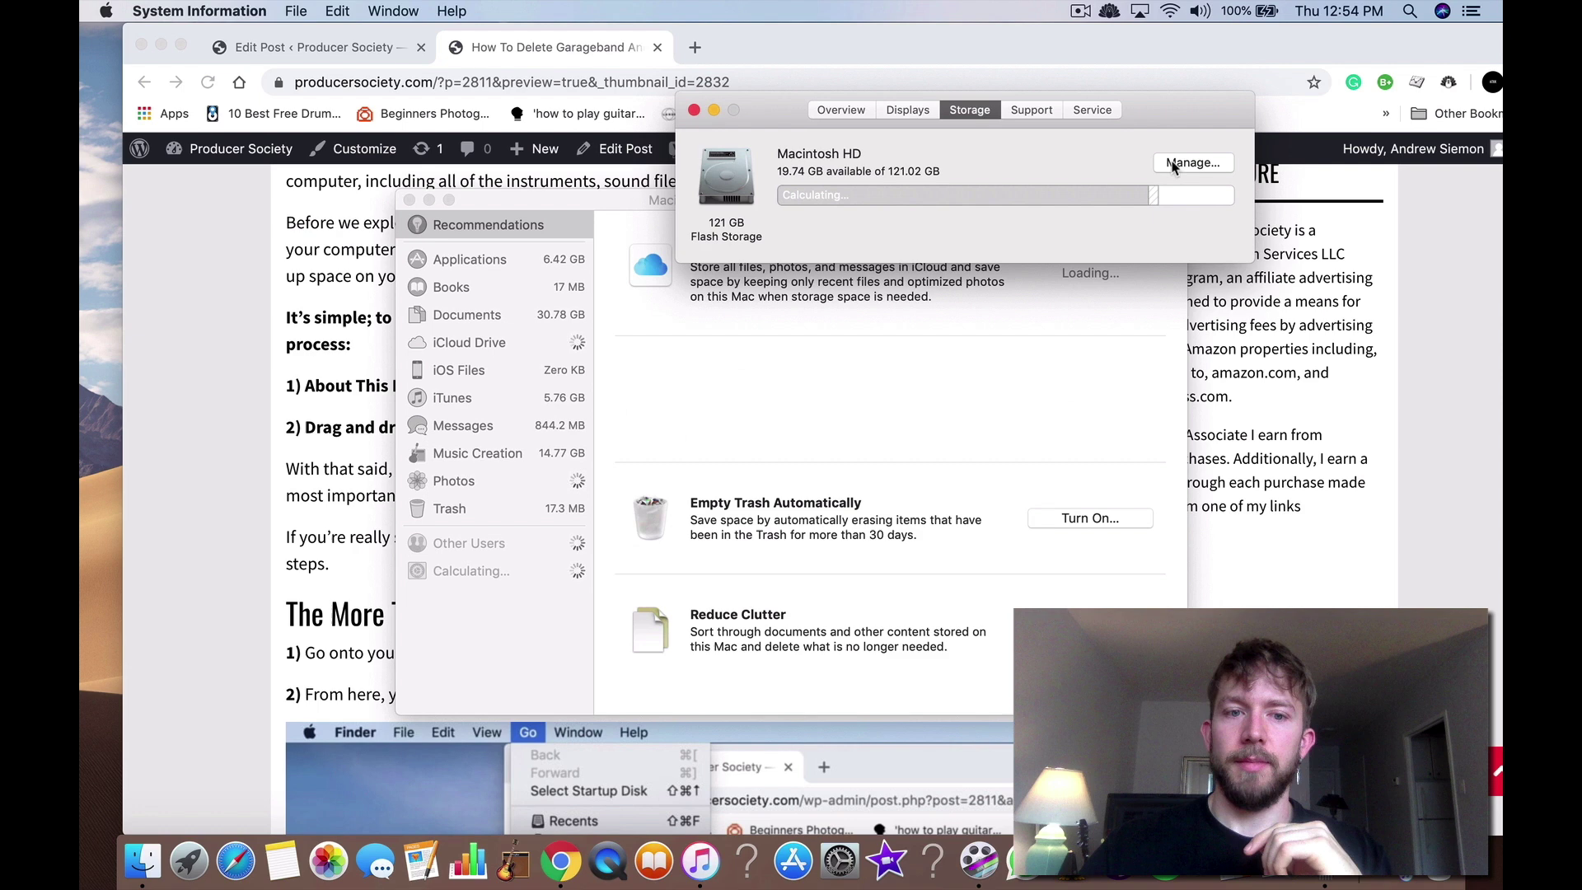
left_click(485, 454)
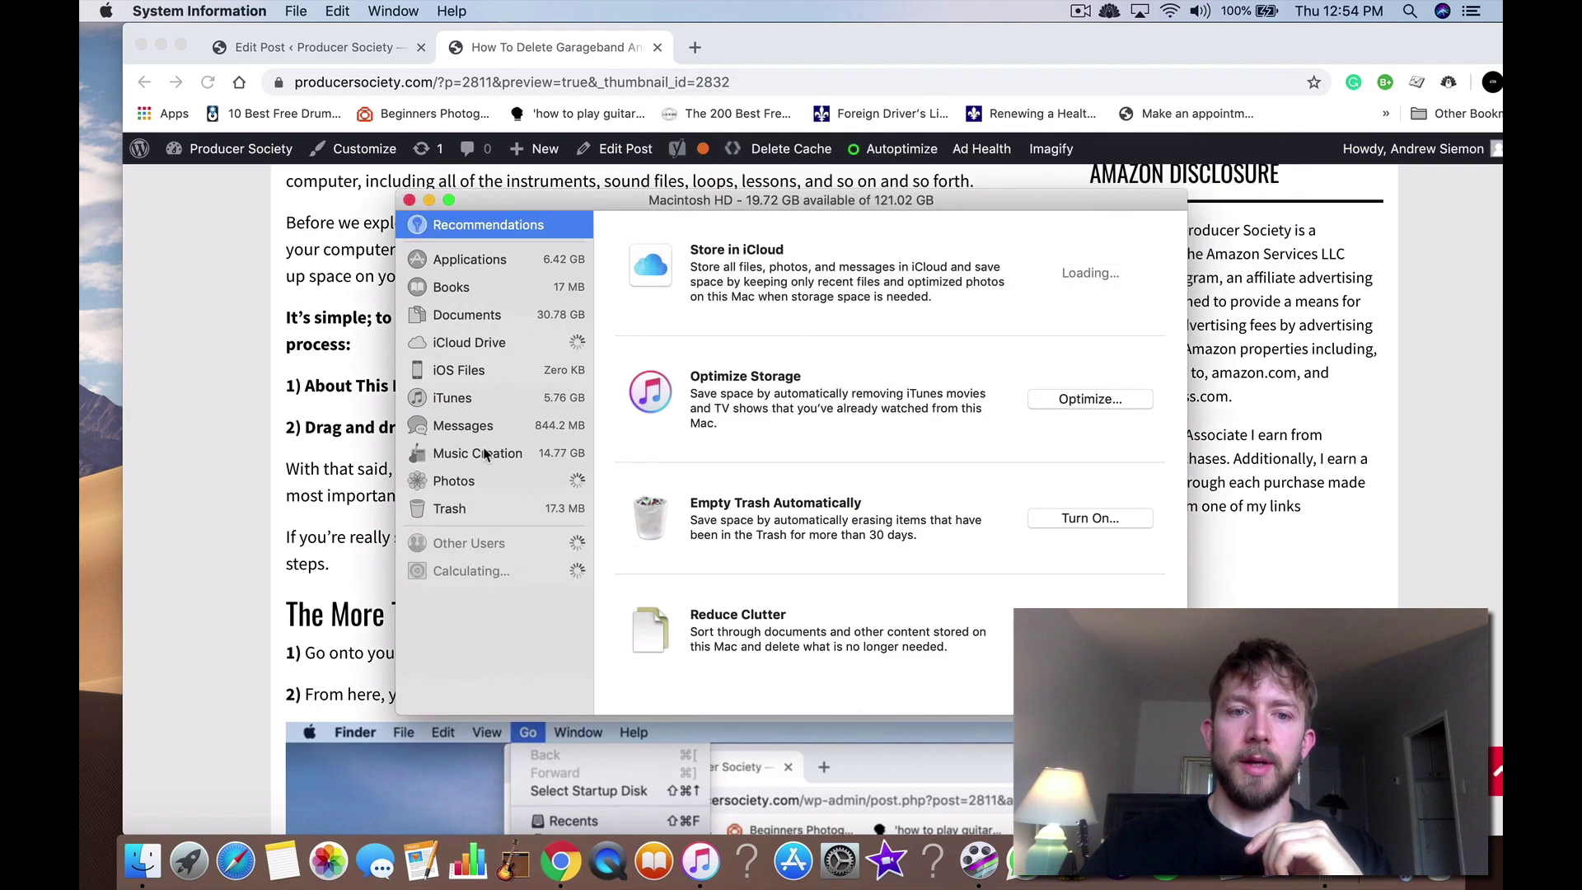
left_click(485, 453)
left_click_drag(971, 201, 1503, 207)
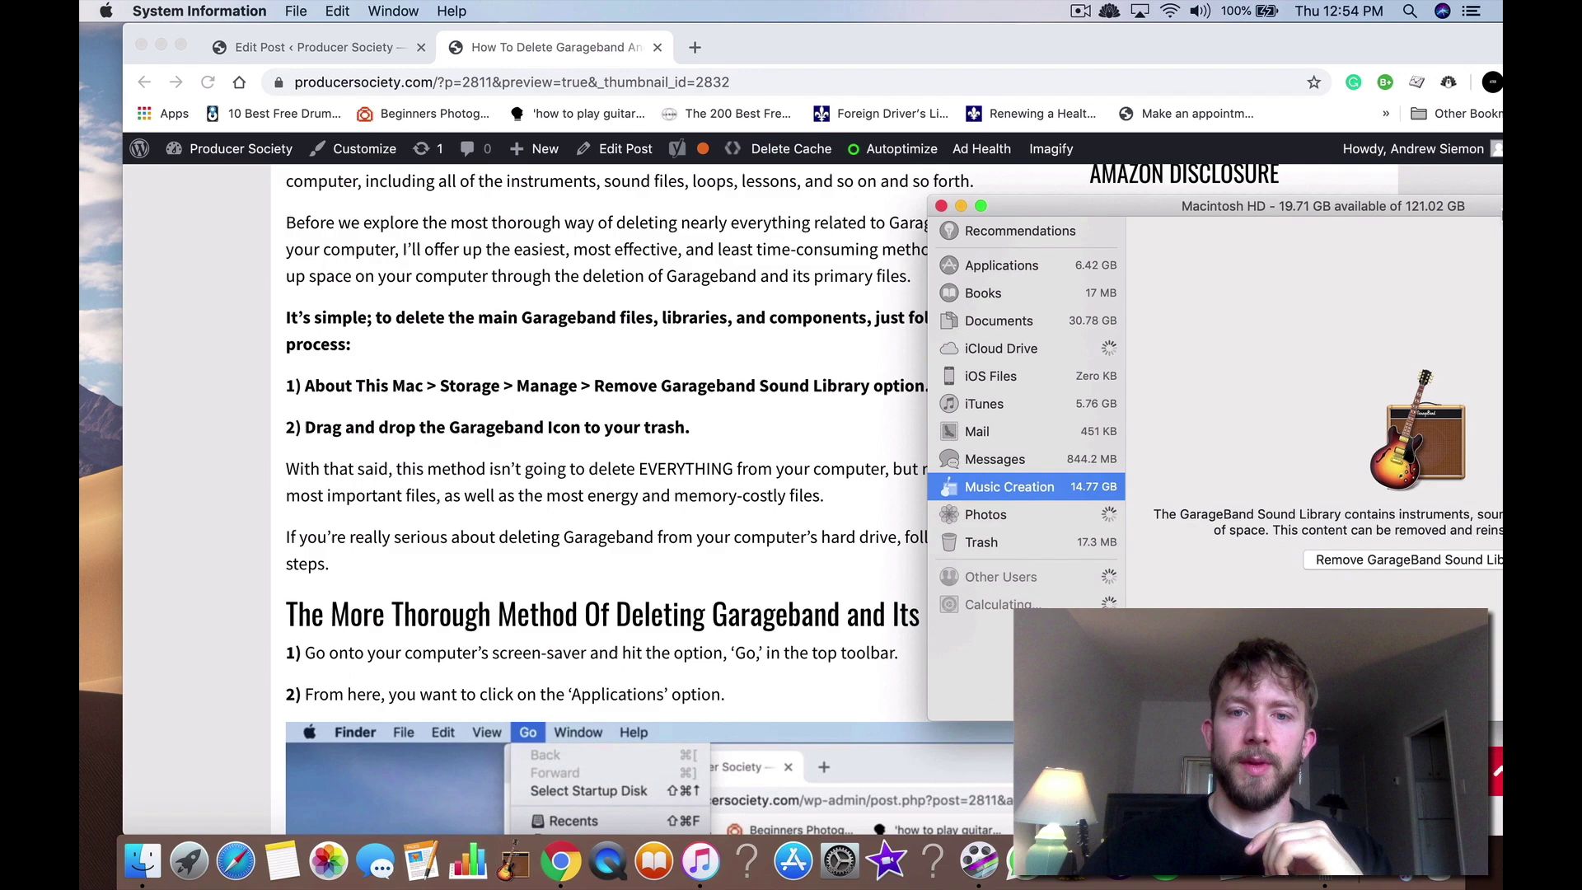
left_click_drag(1349, 206, 1292, 303)
left_click_drag(1291, 227, 795, 60)
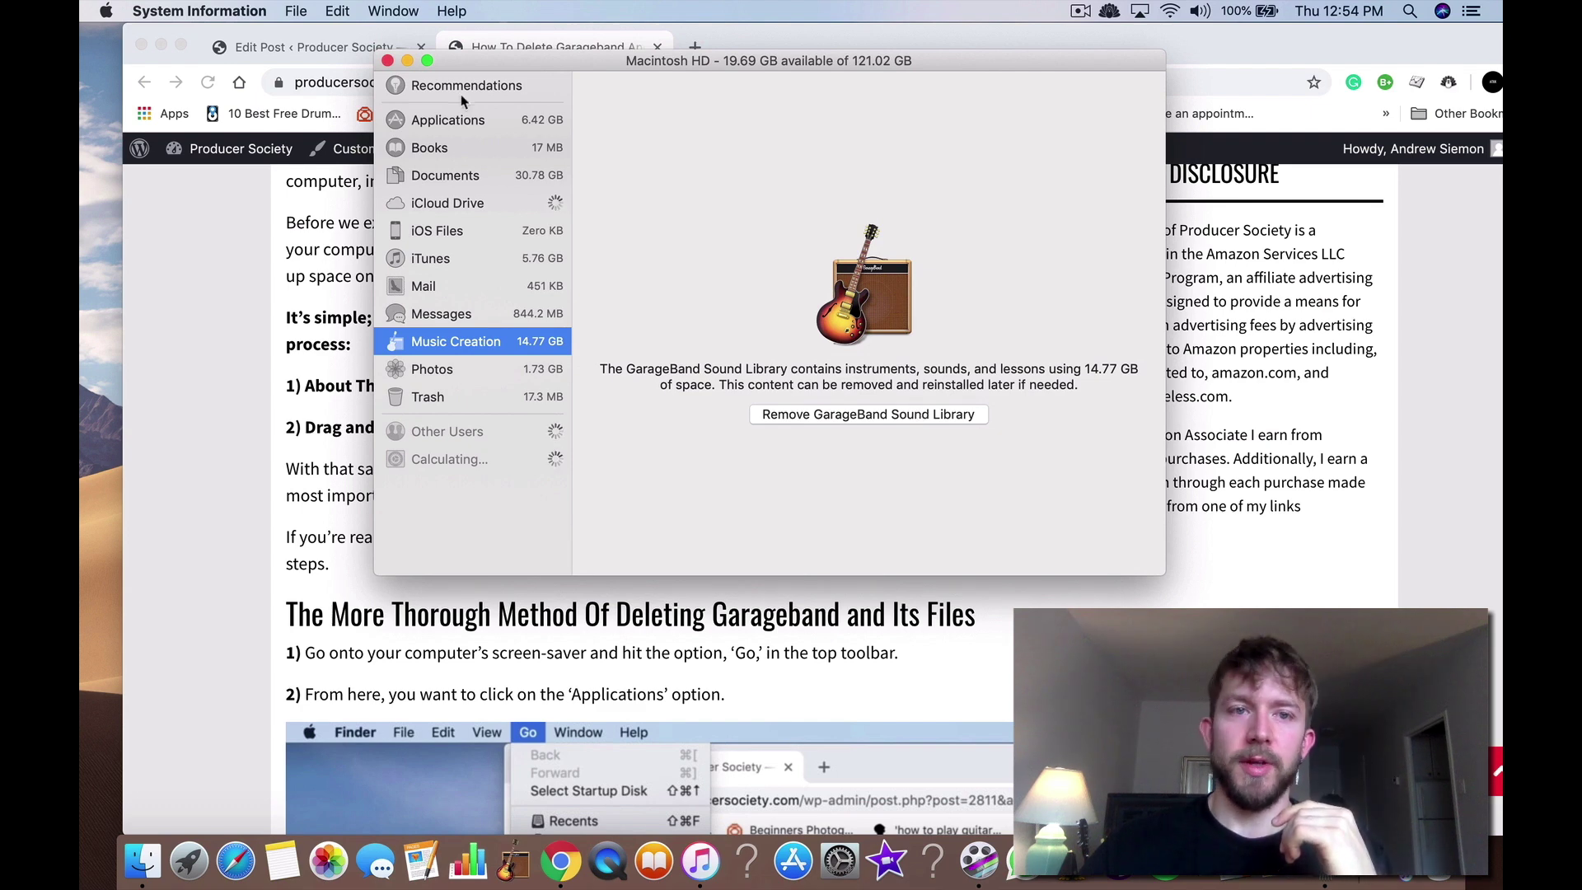
left_click(387, 61)
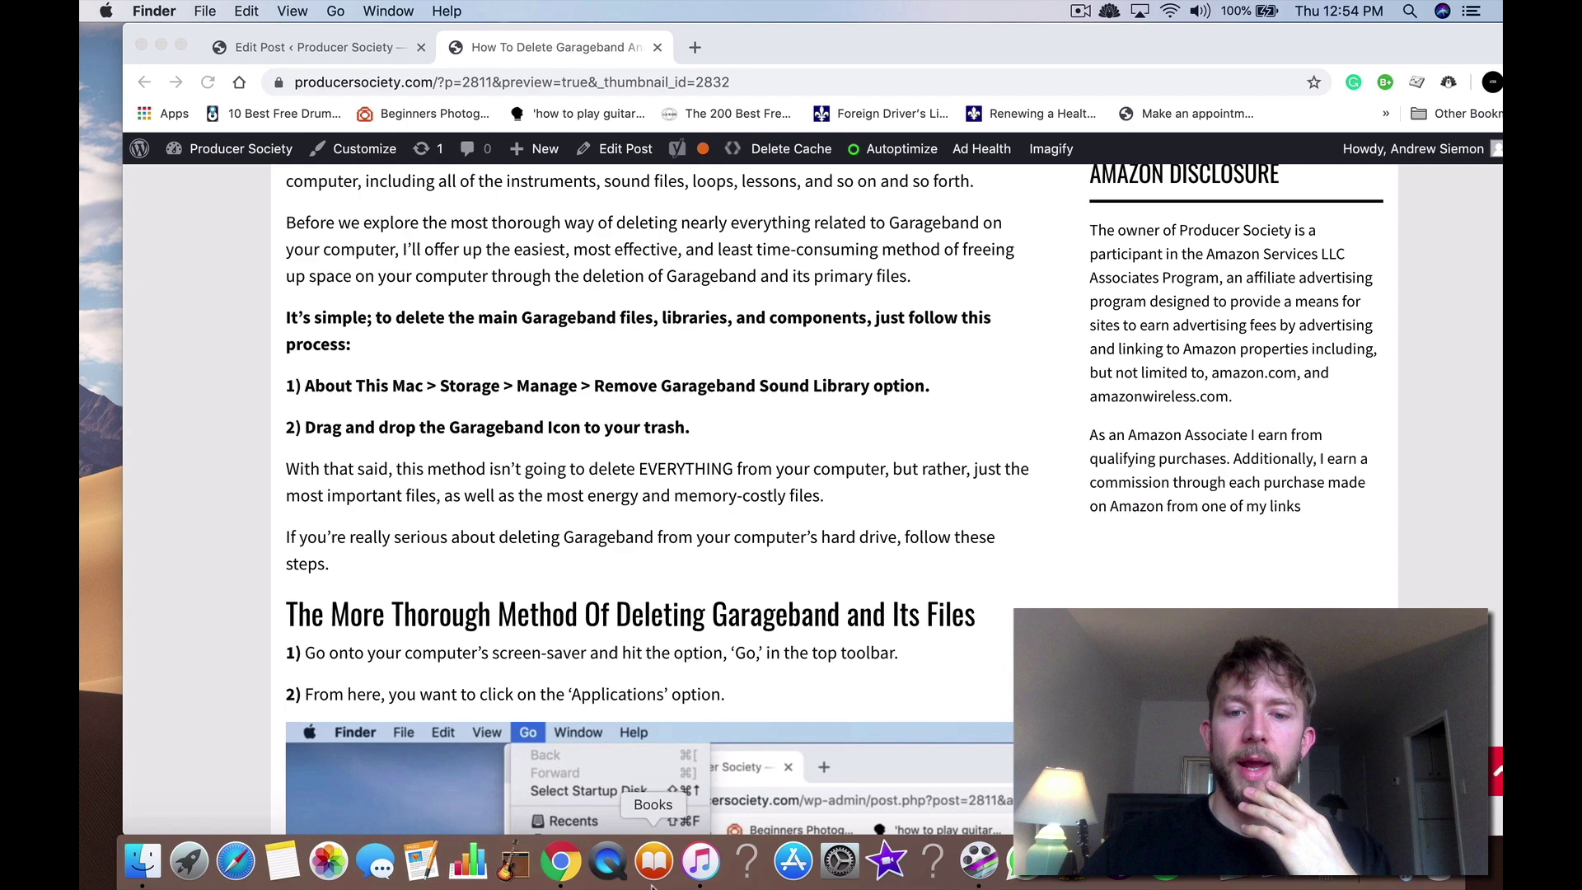
- Check GarageBand's Dock options, then scroll the article to the More Thorough Method's Go-menu step
right_click(520, 863)
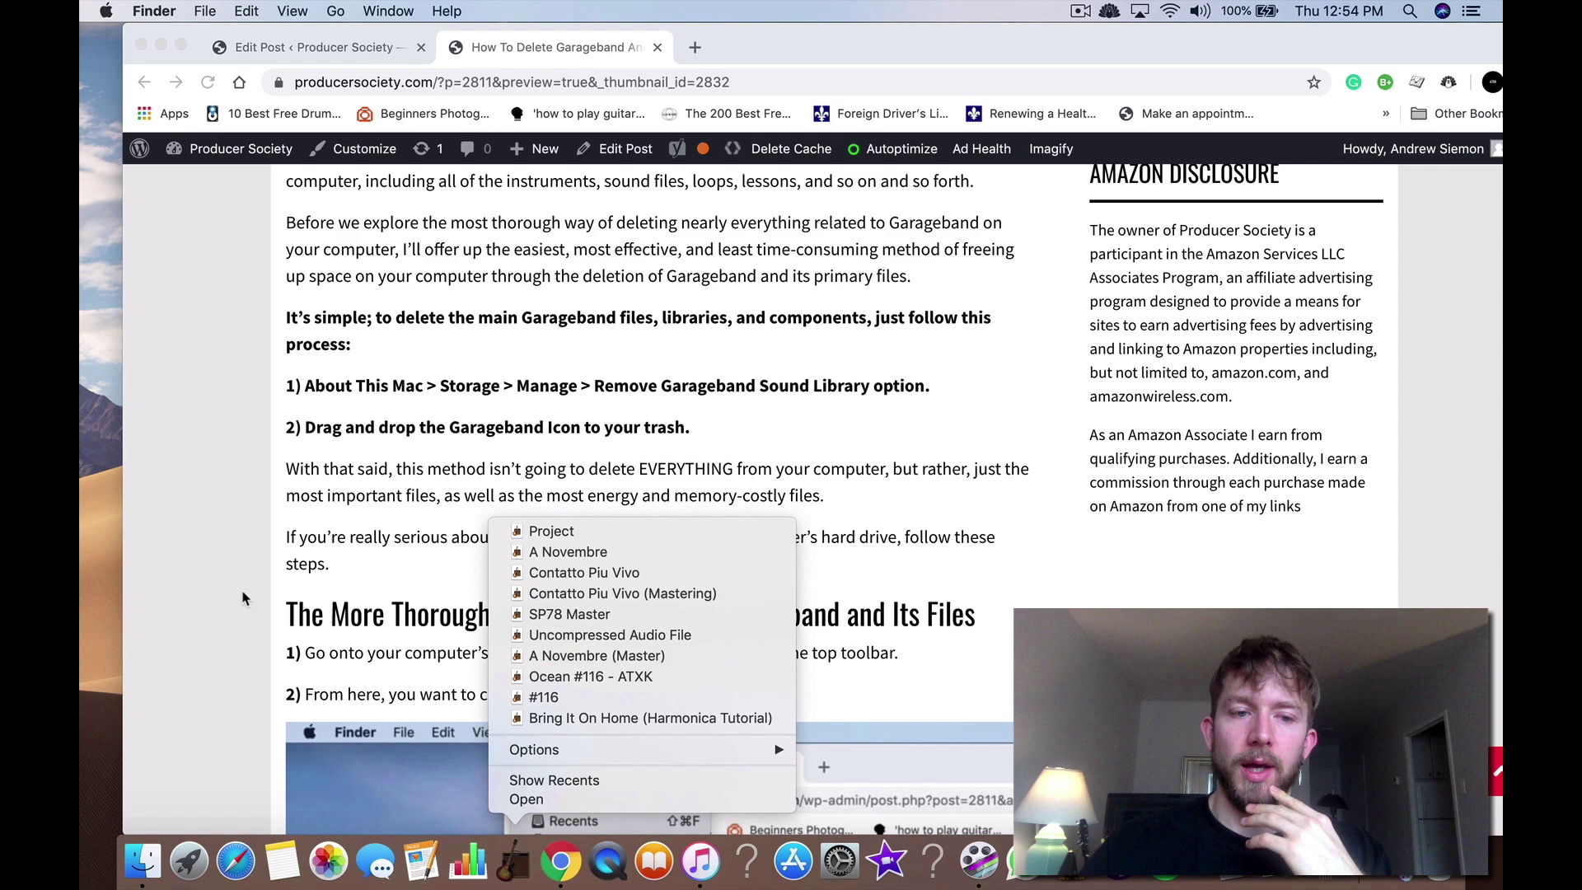
left_click(104, 540)
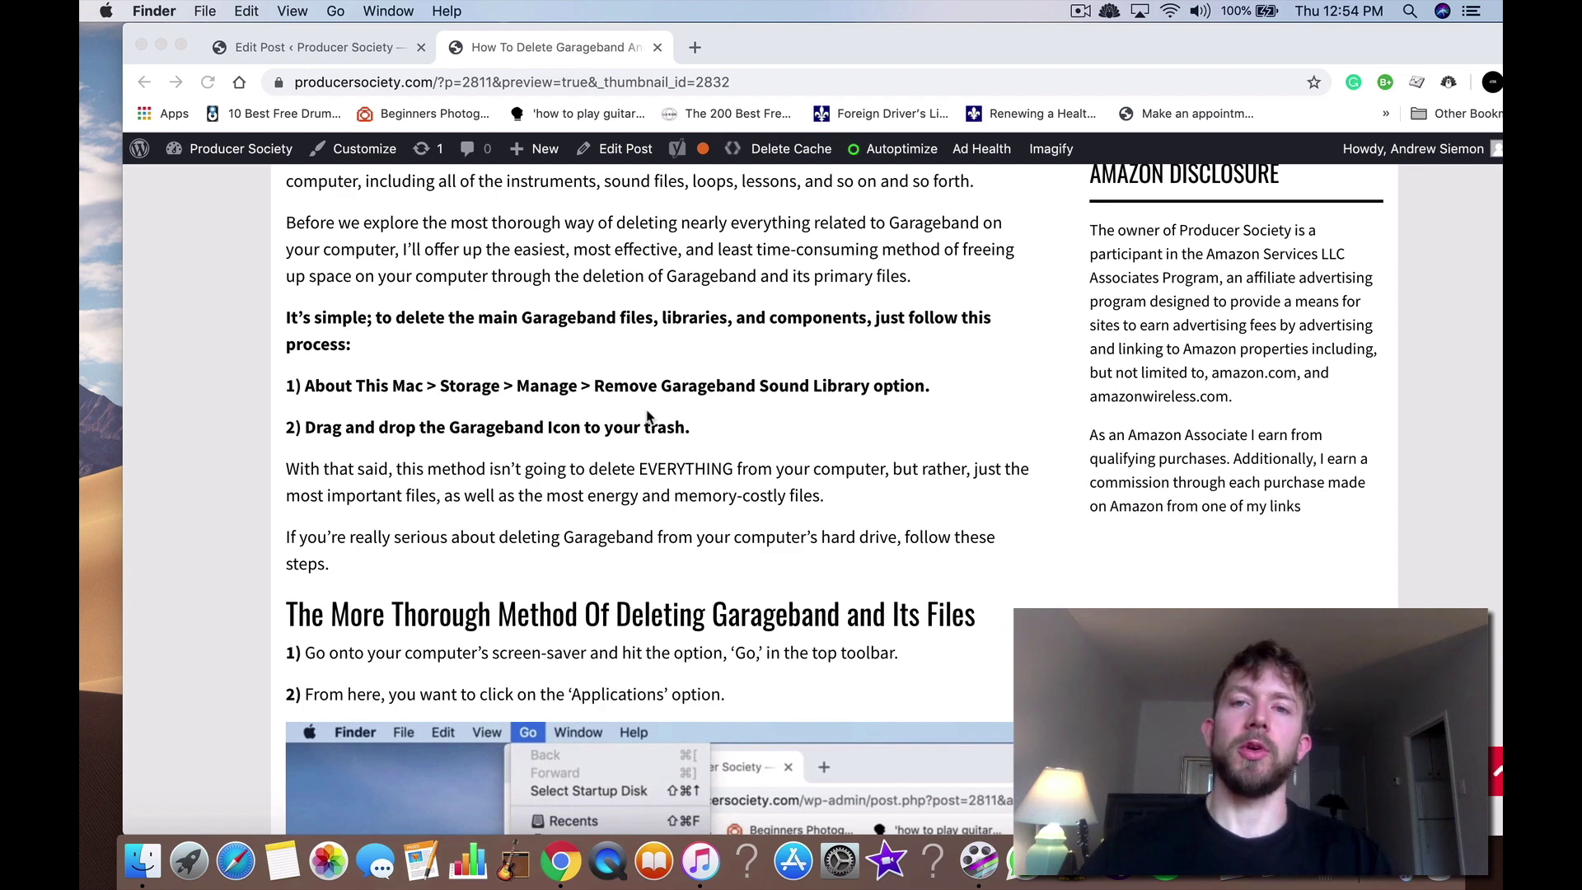
scroll(647, 418, "down", 5)
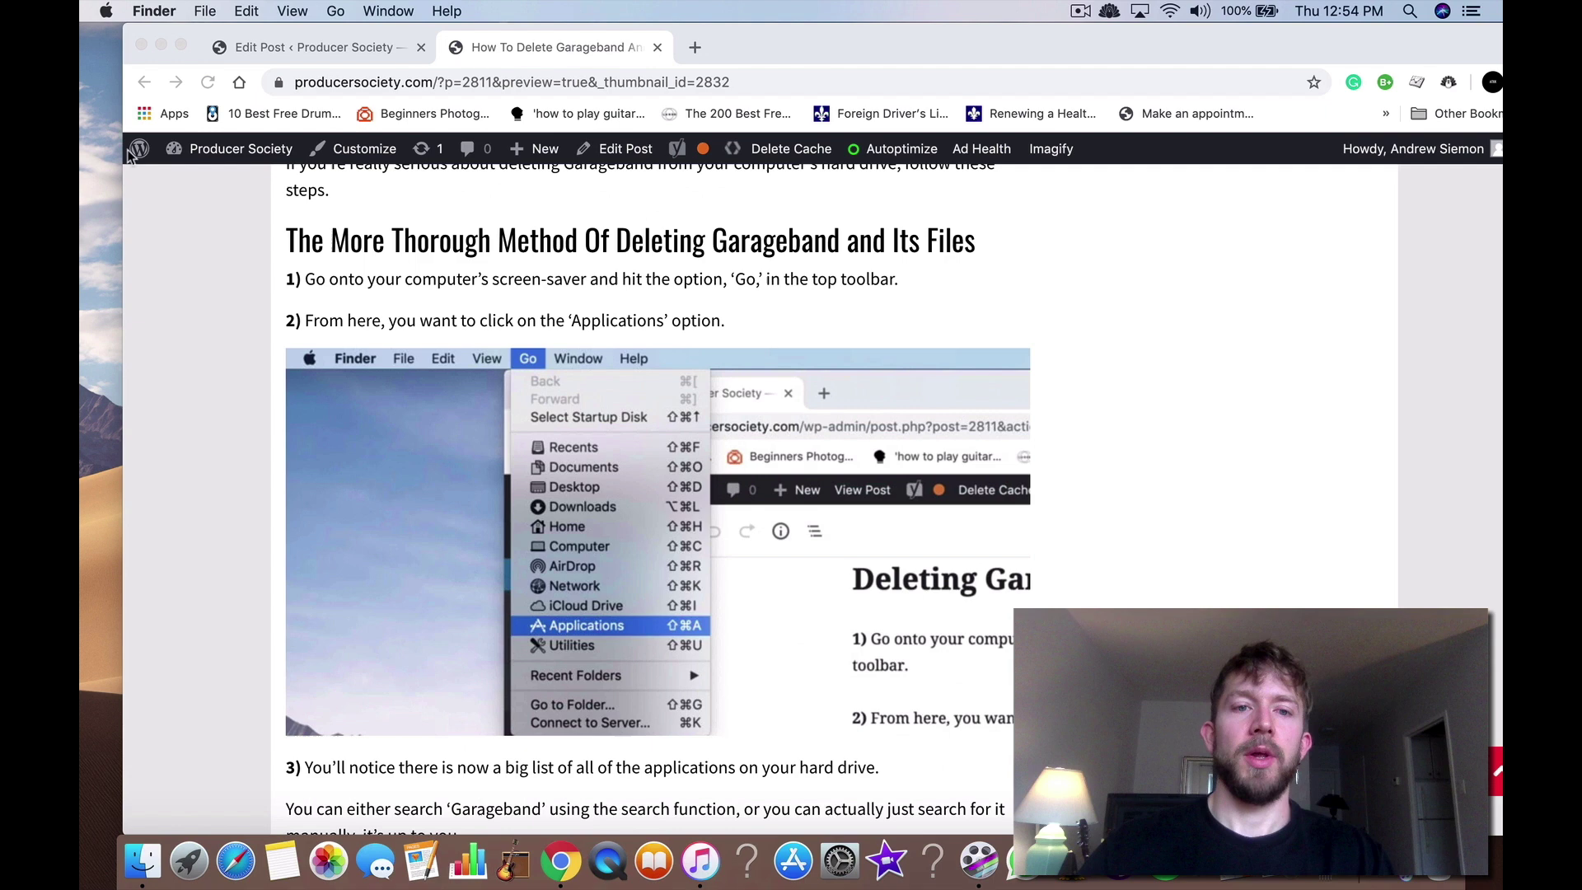
scroll(580, 460, "down", 1)
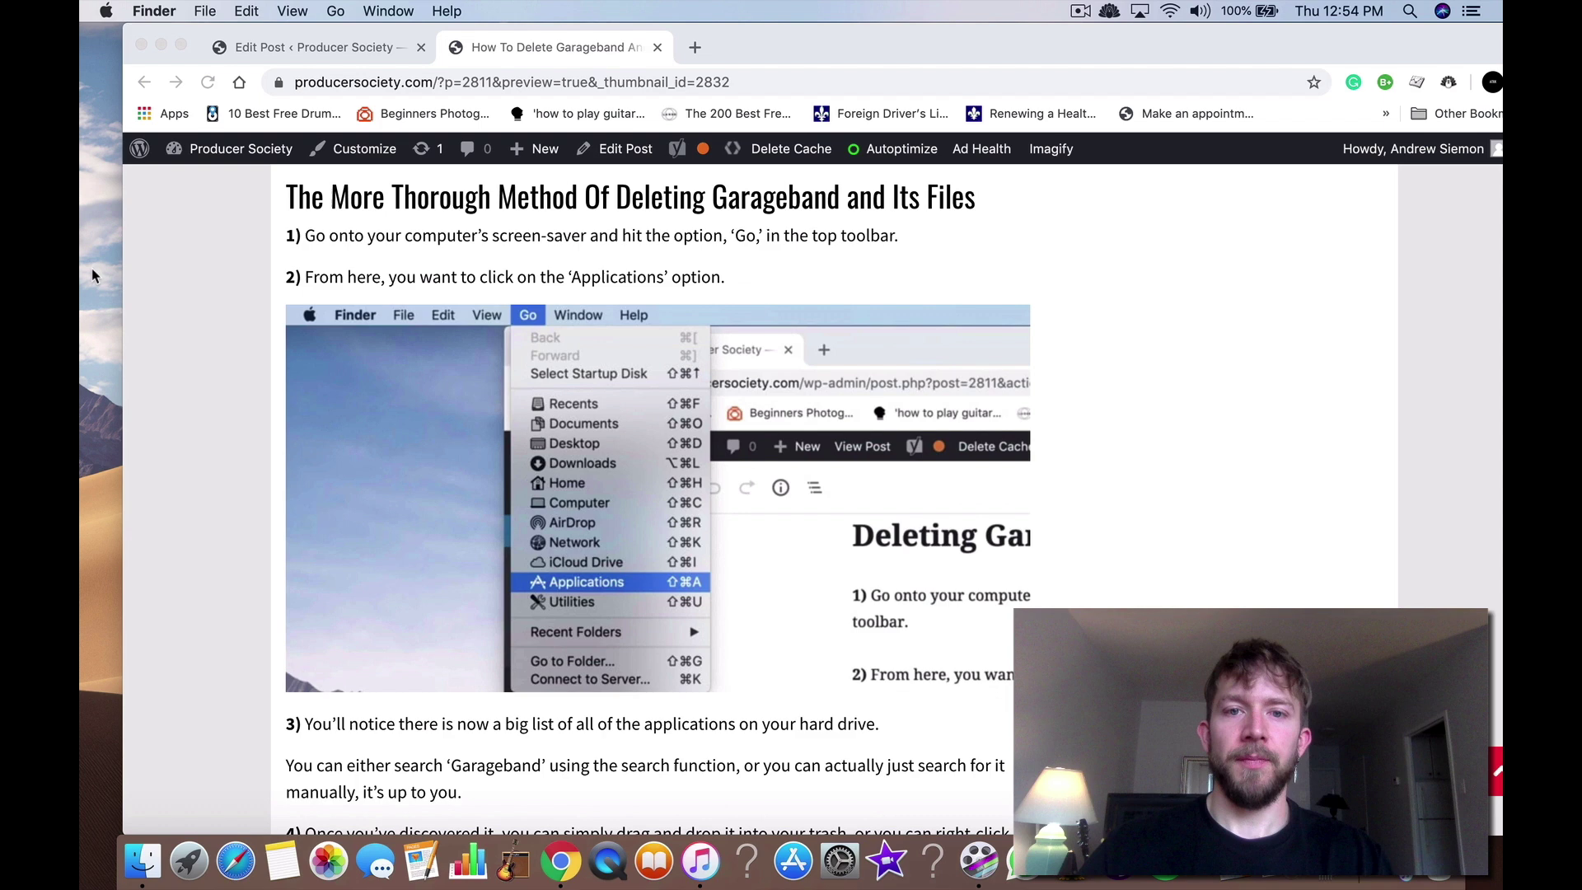
- Locate and select GarageBand in the Applications folder via Go > Applications, without trashing it
left_click(338, 11)
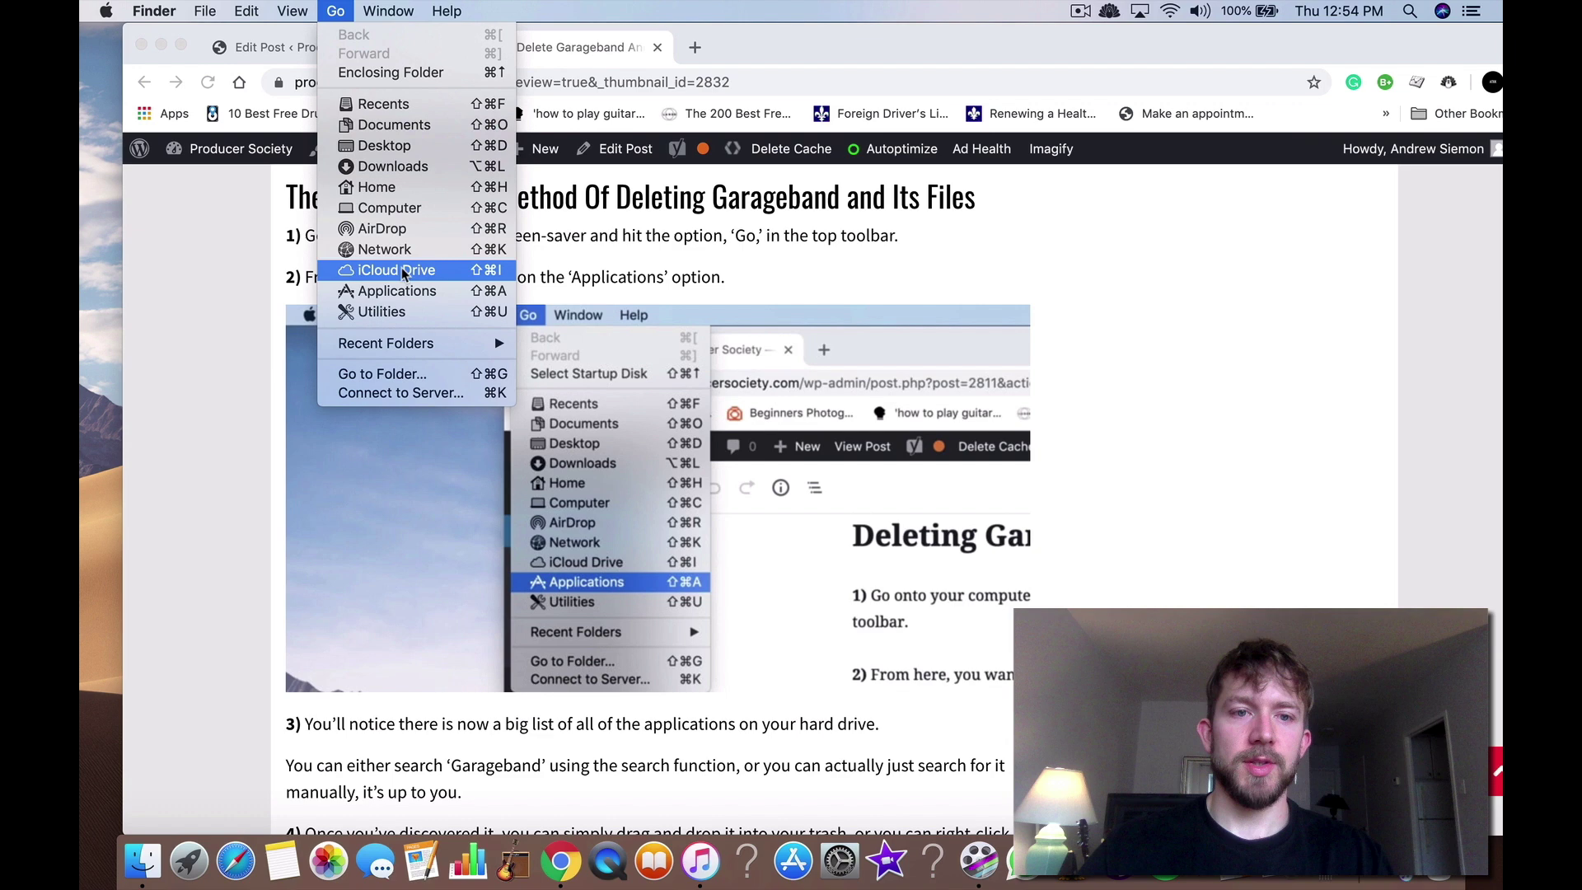
left_click(417, 294)
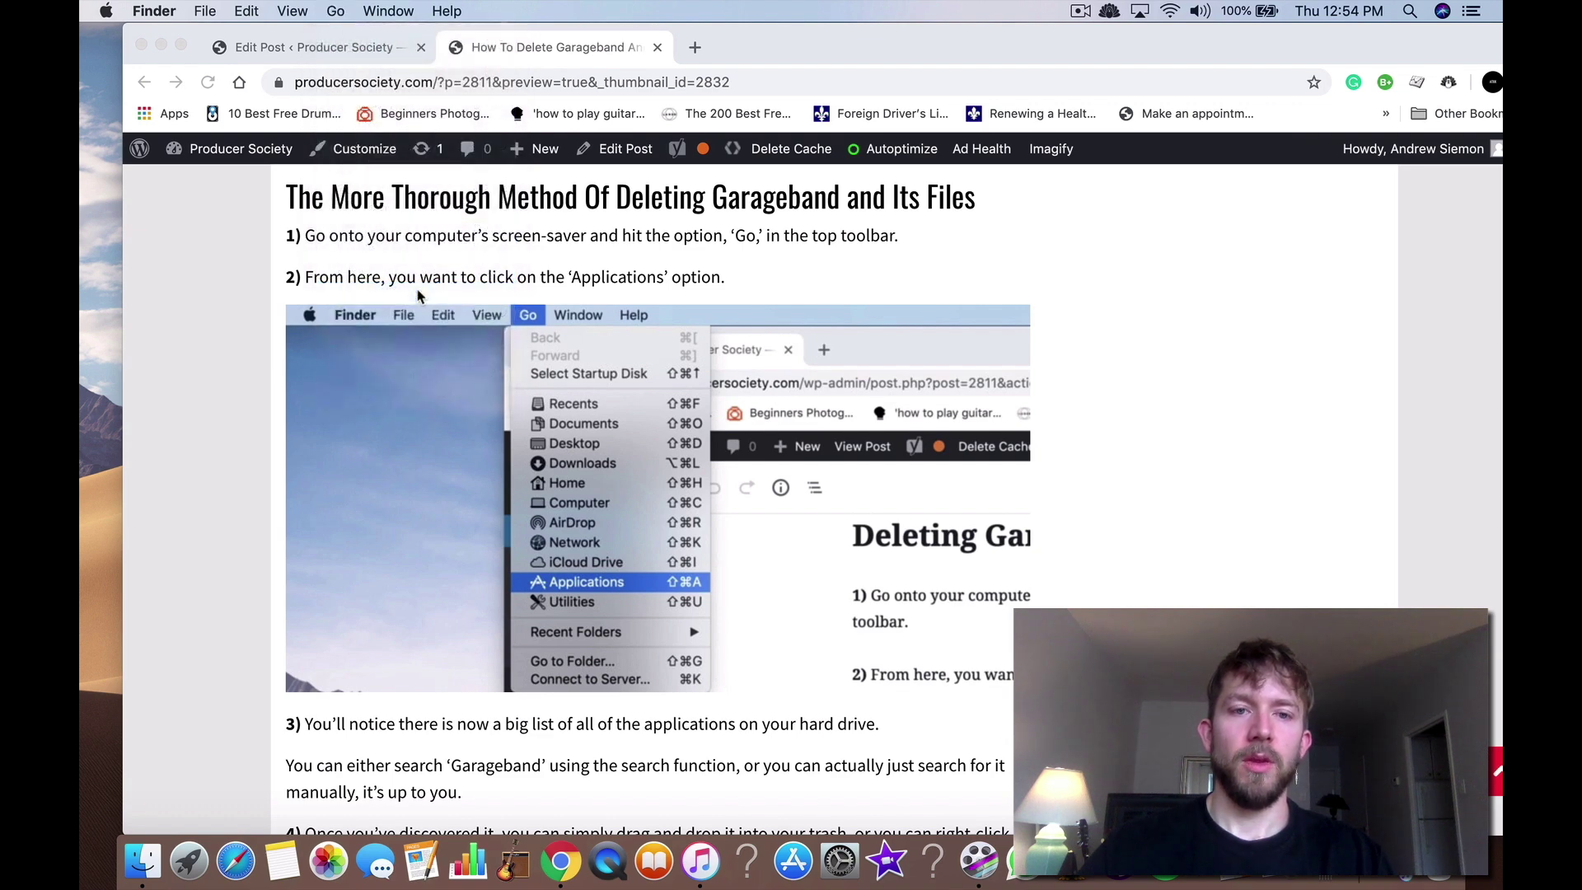
scroll(338, 230, "down", 2)
left_click(279, 282)
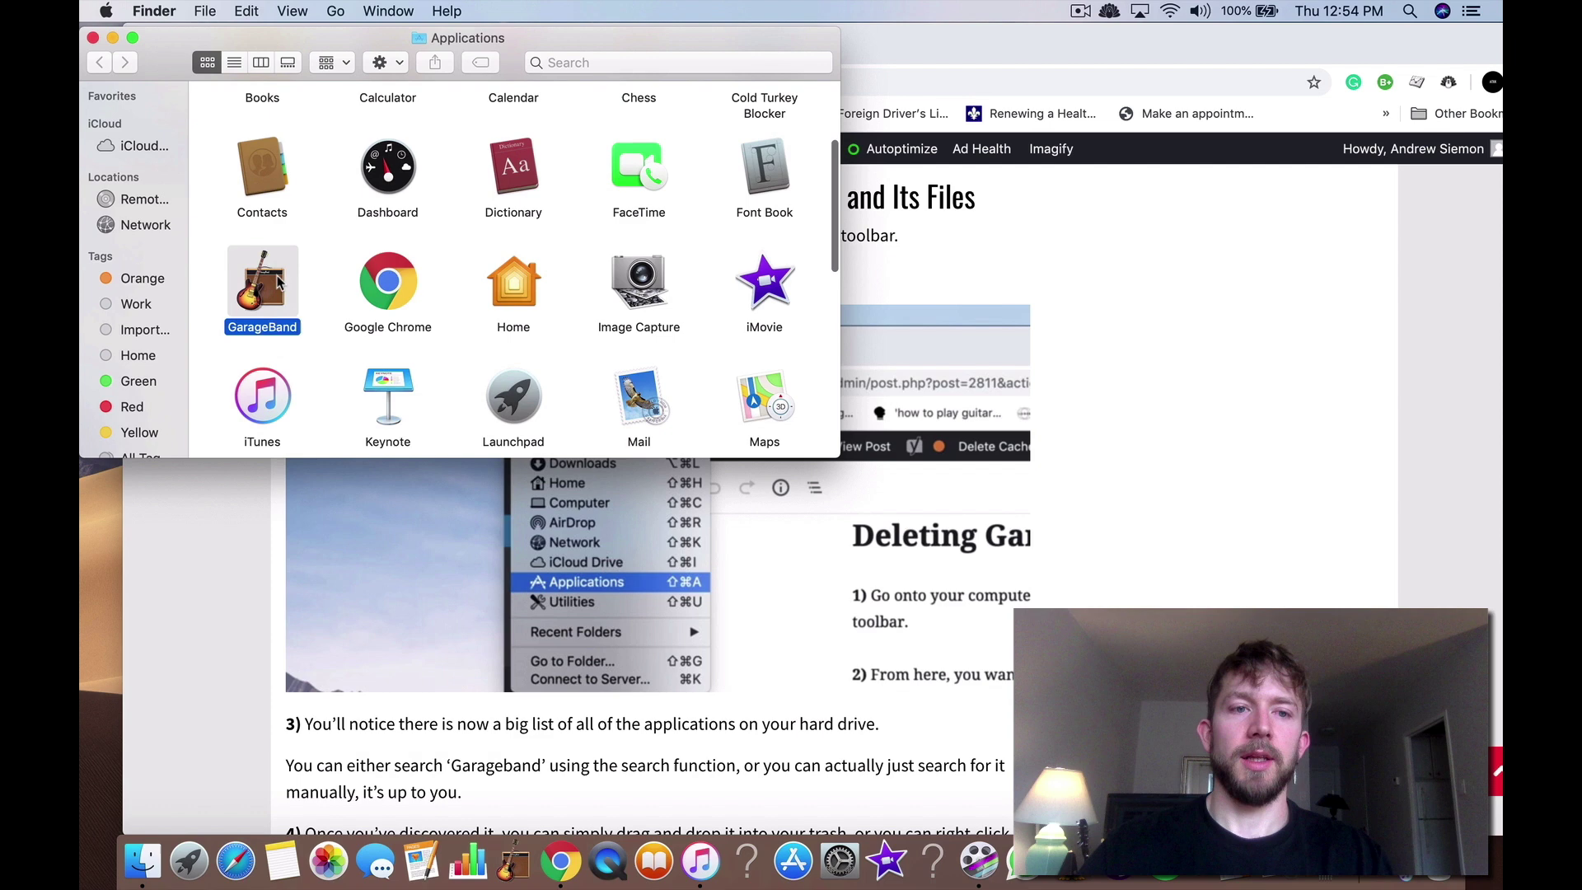
right_click(279, 283)
left_click(120, 63)
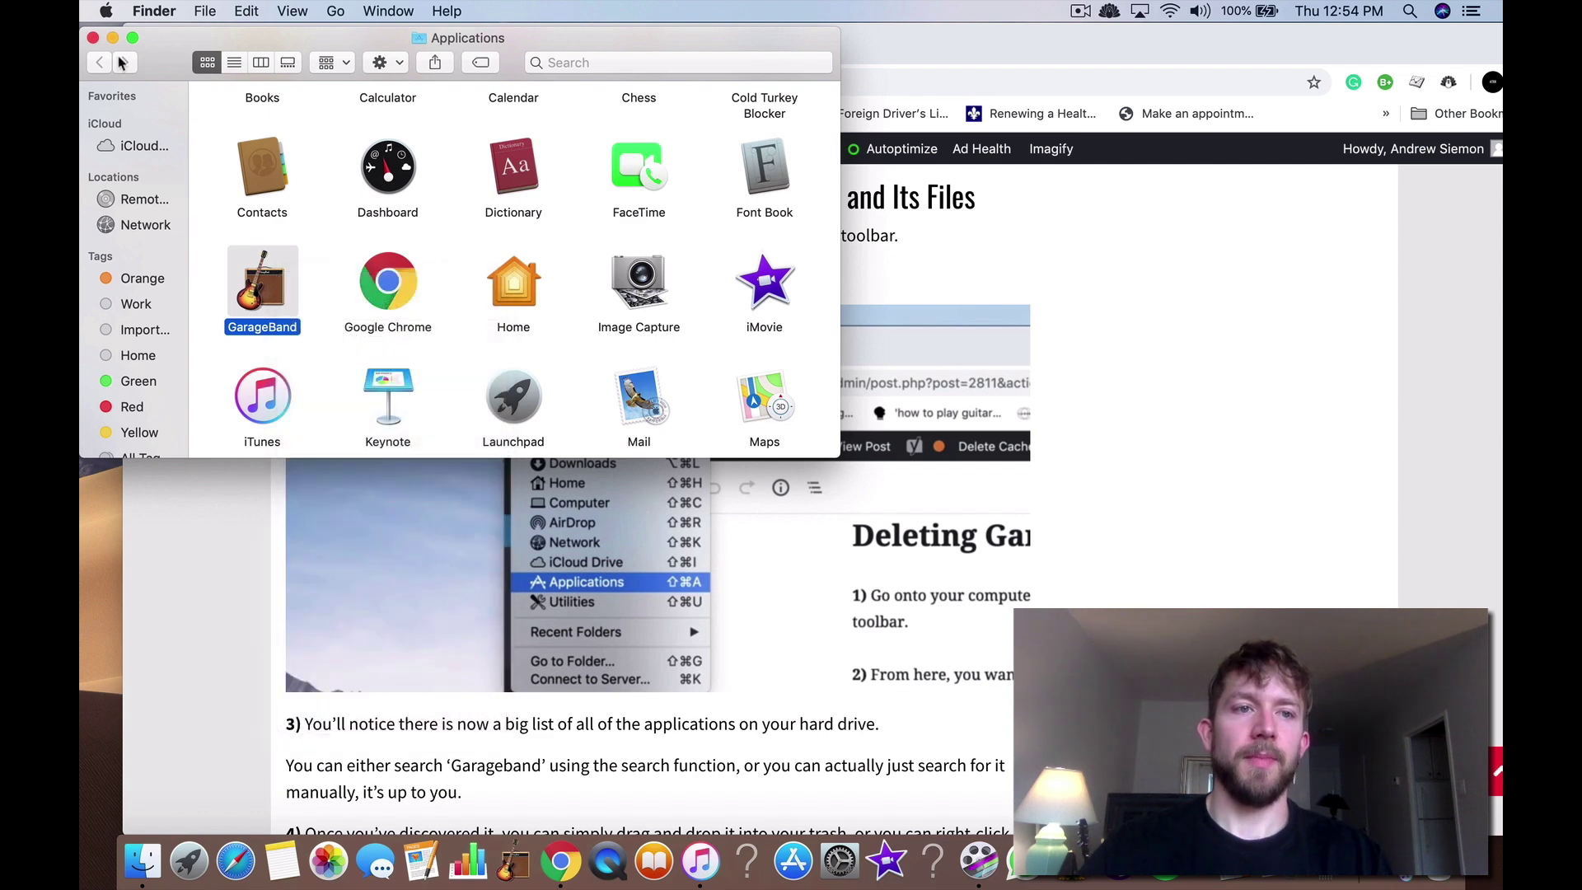
- Close the Applications window and scroll the article to steps 5–6 on storage management
left_click(92, 38)
scroll(750, 553, "down", 10)
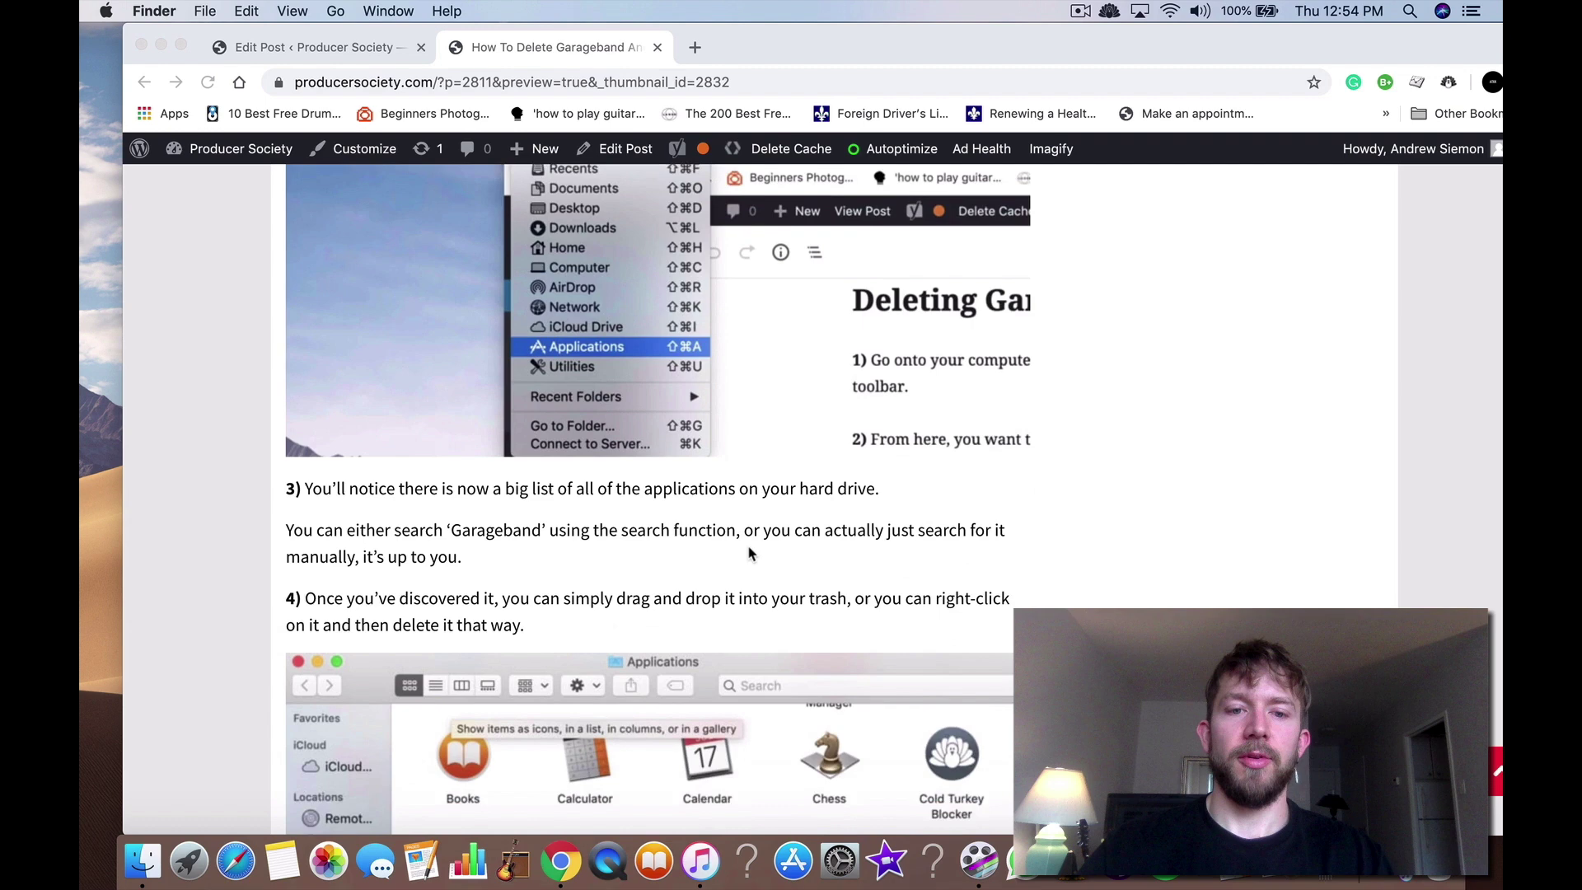
scroll(750, 553, "down", 14)
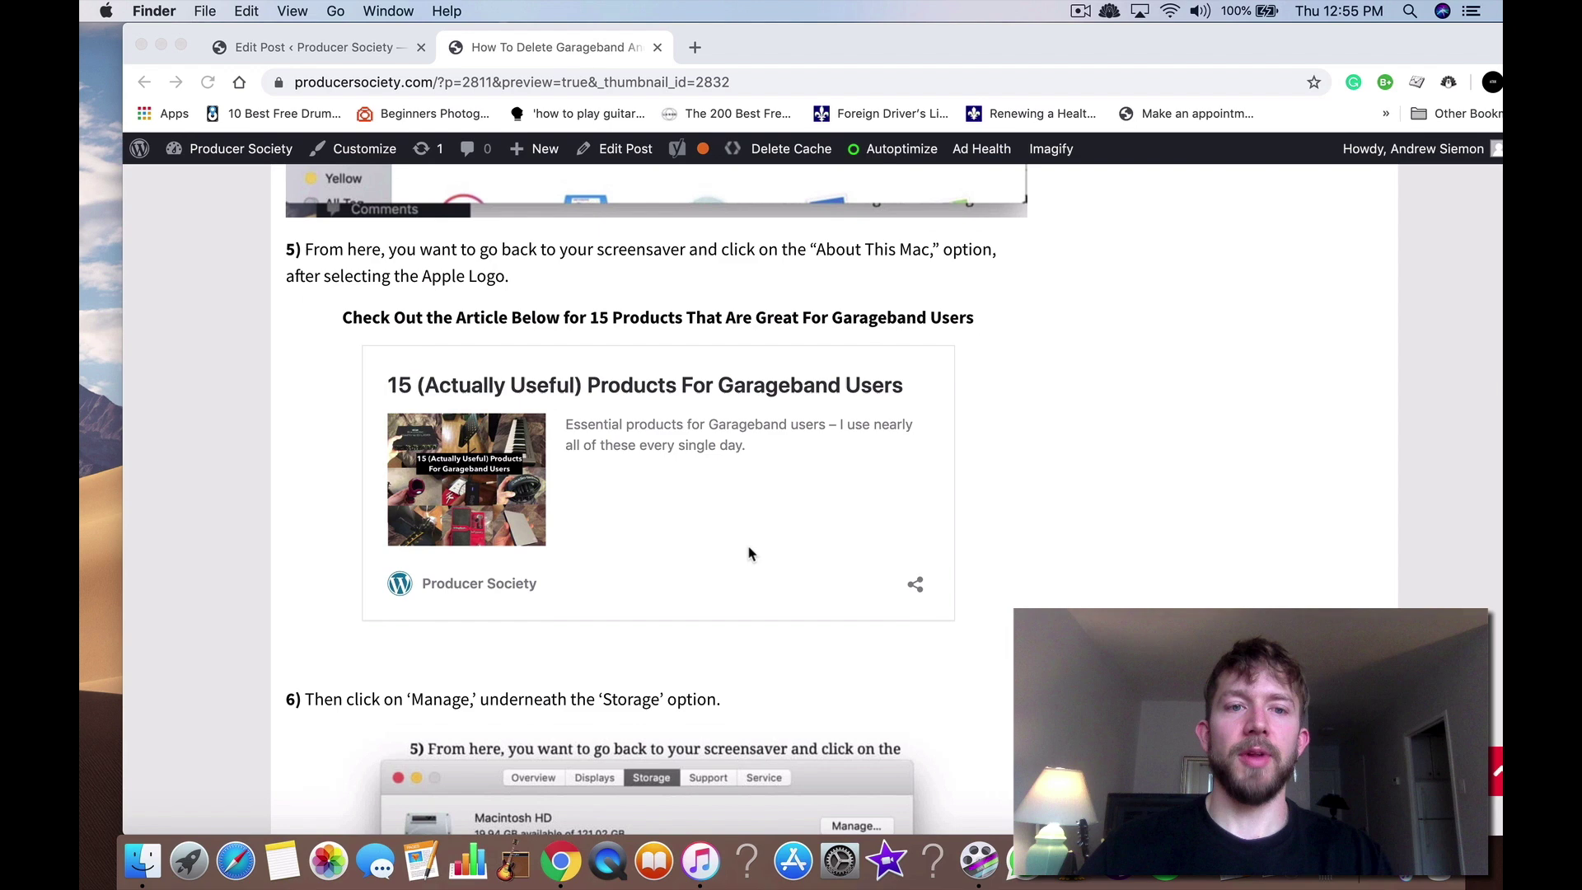
- Open About This Mac's Storage management view listing Music Creation at 14.77 GB
left_click(106, 10)
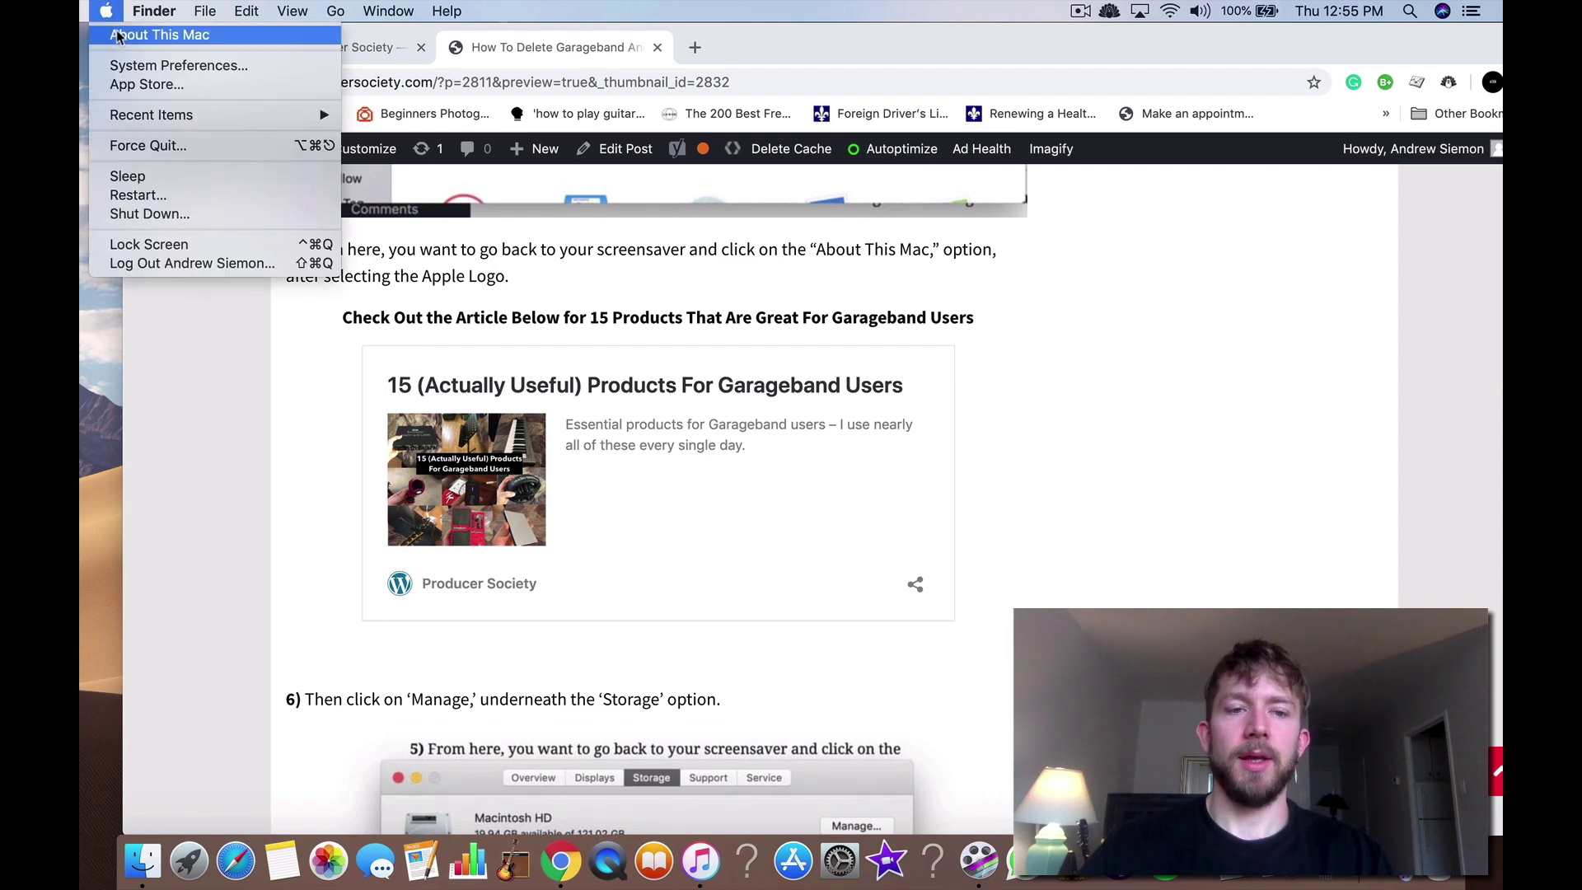
left_click(117, 37)
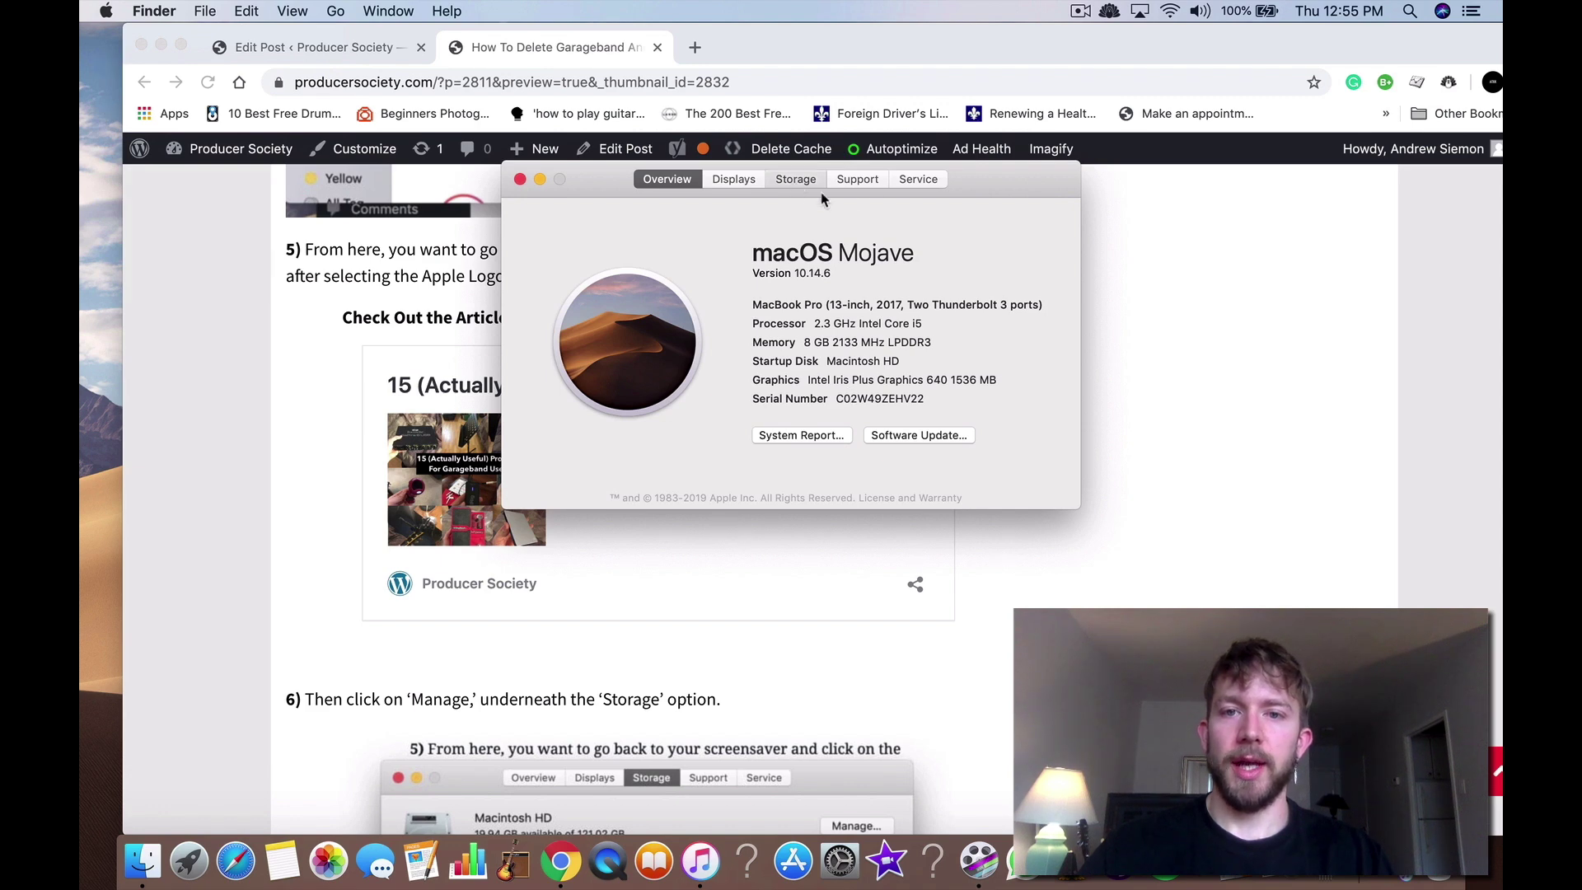
left_click(817, 183)
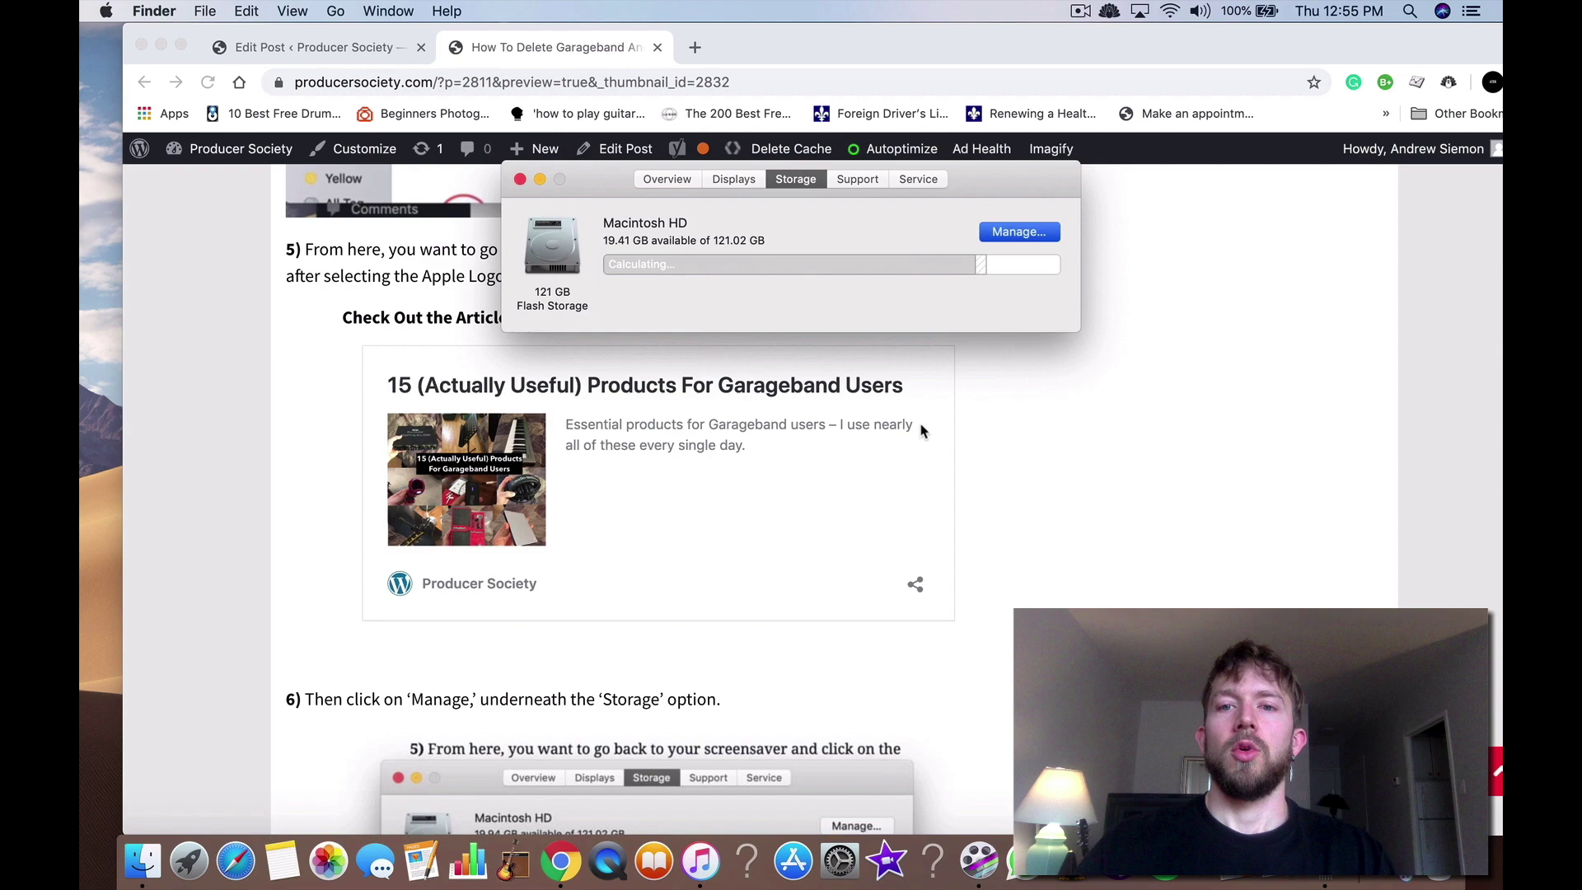
key("Return")
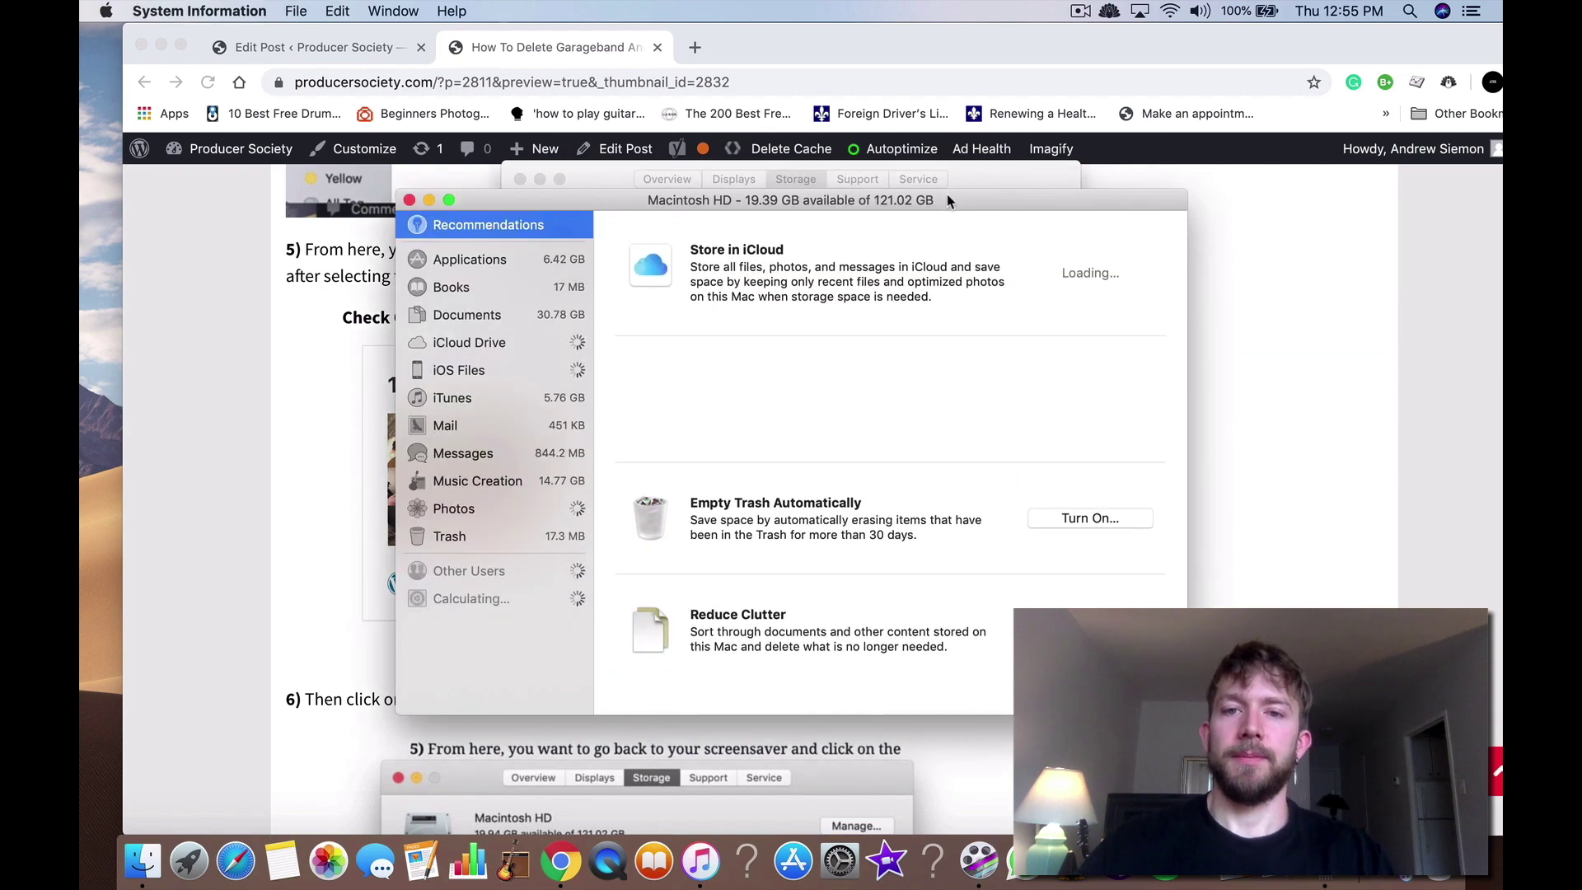
left_click_drag(947, 200, 1215, 36)
scroll(525, 468, "down", 10)
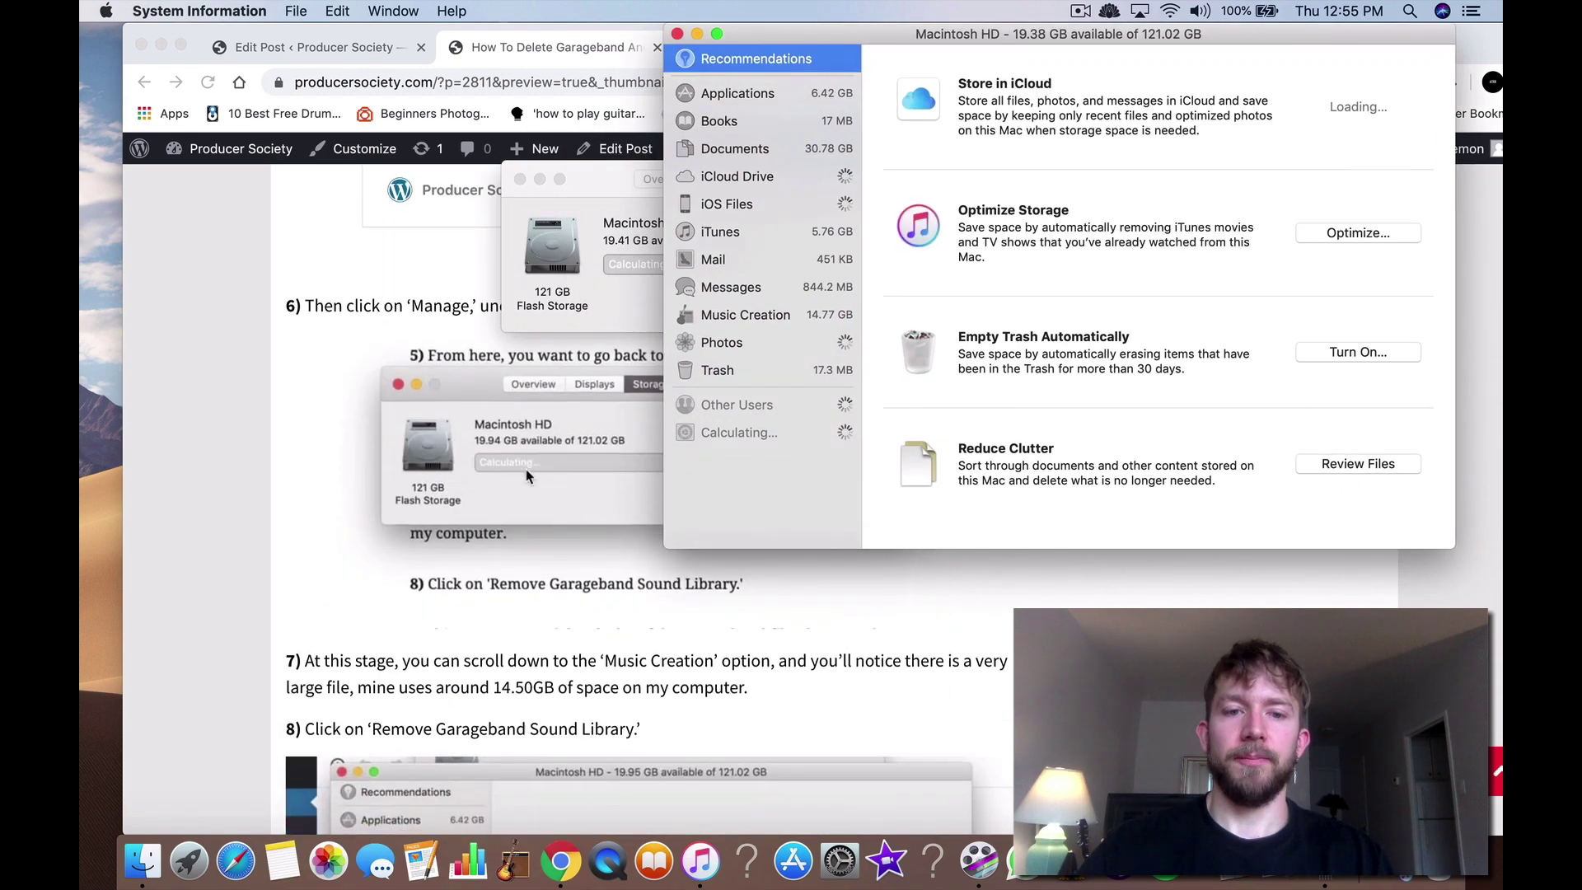
scroll(526, 468, "down", 10)
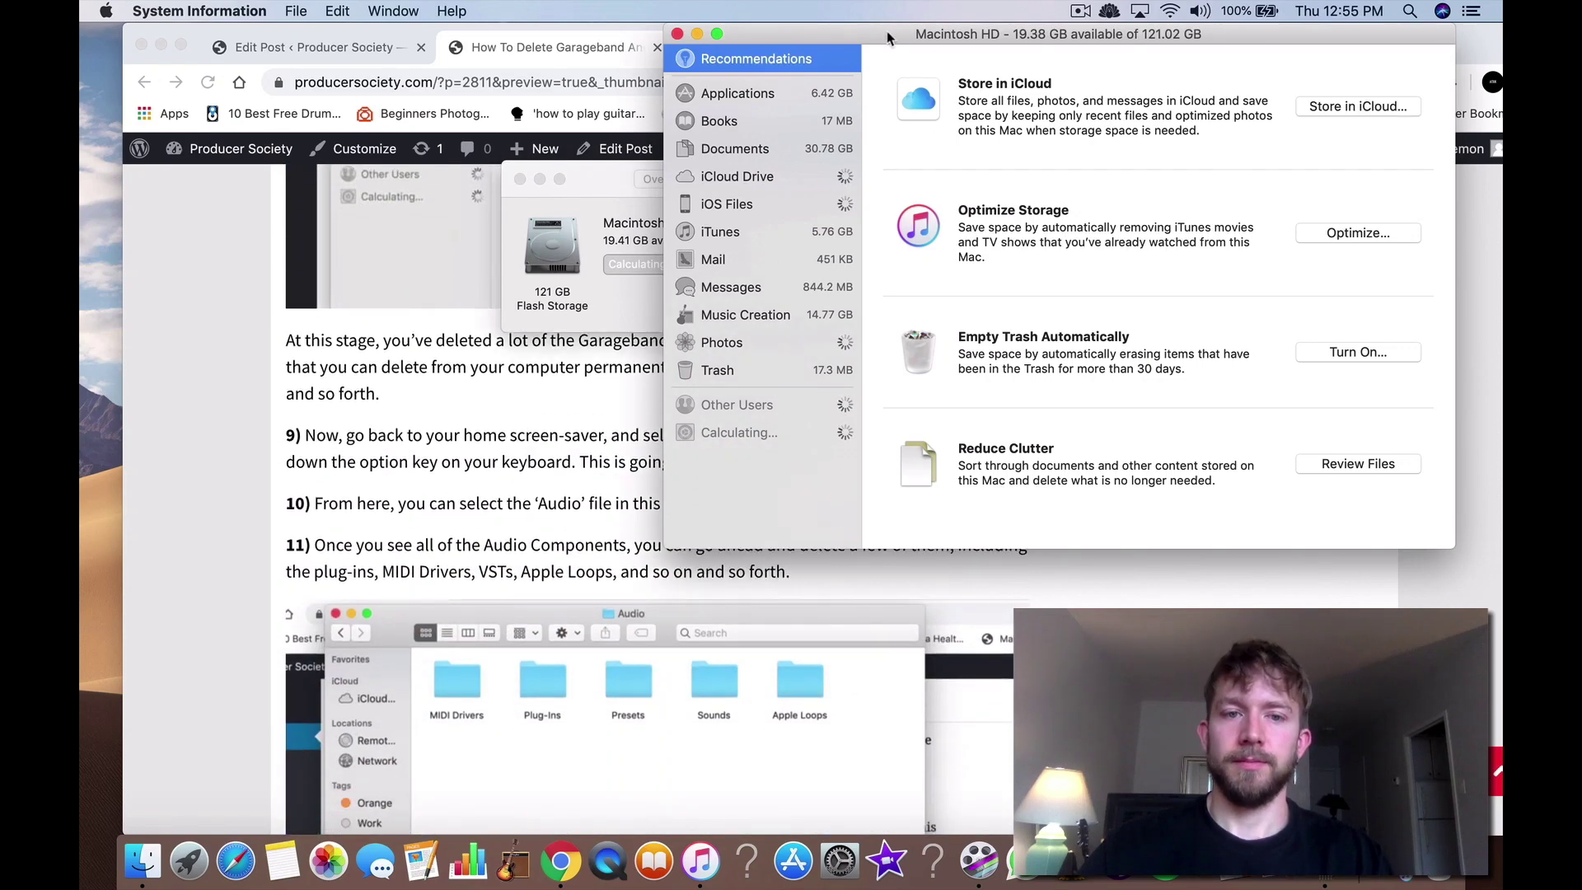
- Move the storage window aside and close About This Mac to reveal the article's steps 9–11
left_click_drag(935, 34, 1174, 34)
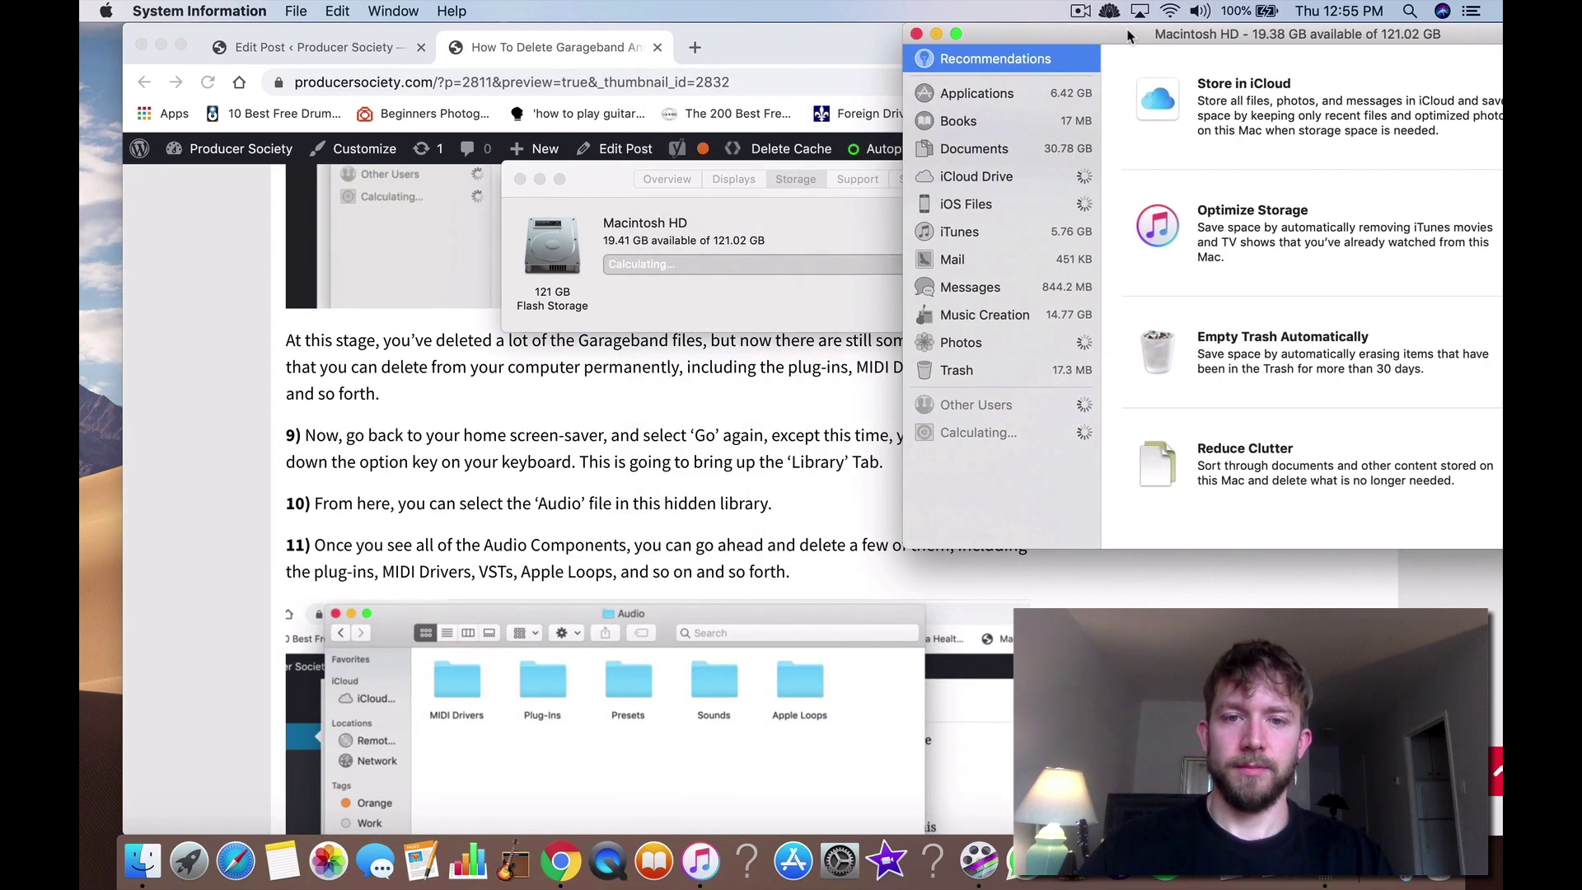
left_click(520, 178)
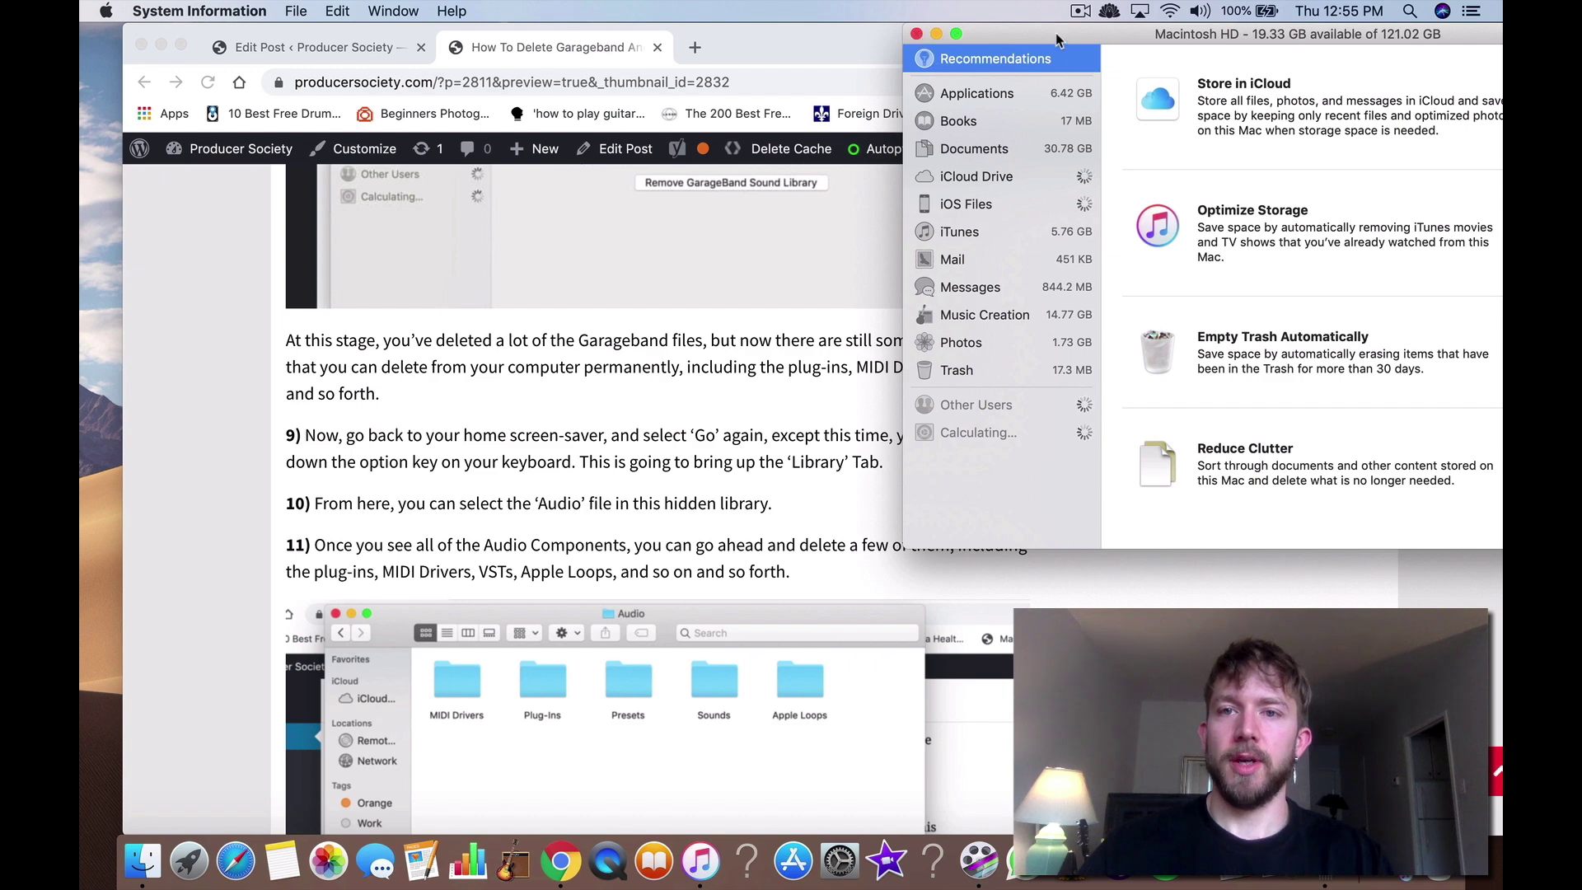
left_click_drag(1061, 34, 654, 33)
left_click(512, 34)
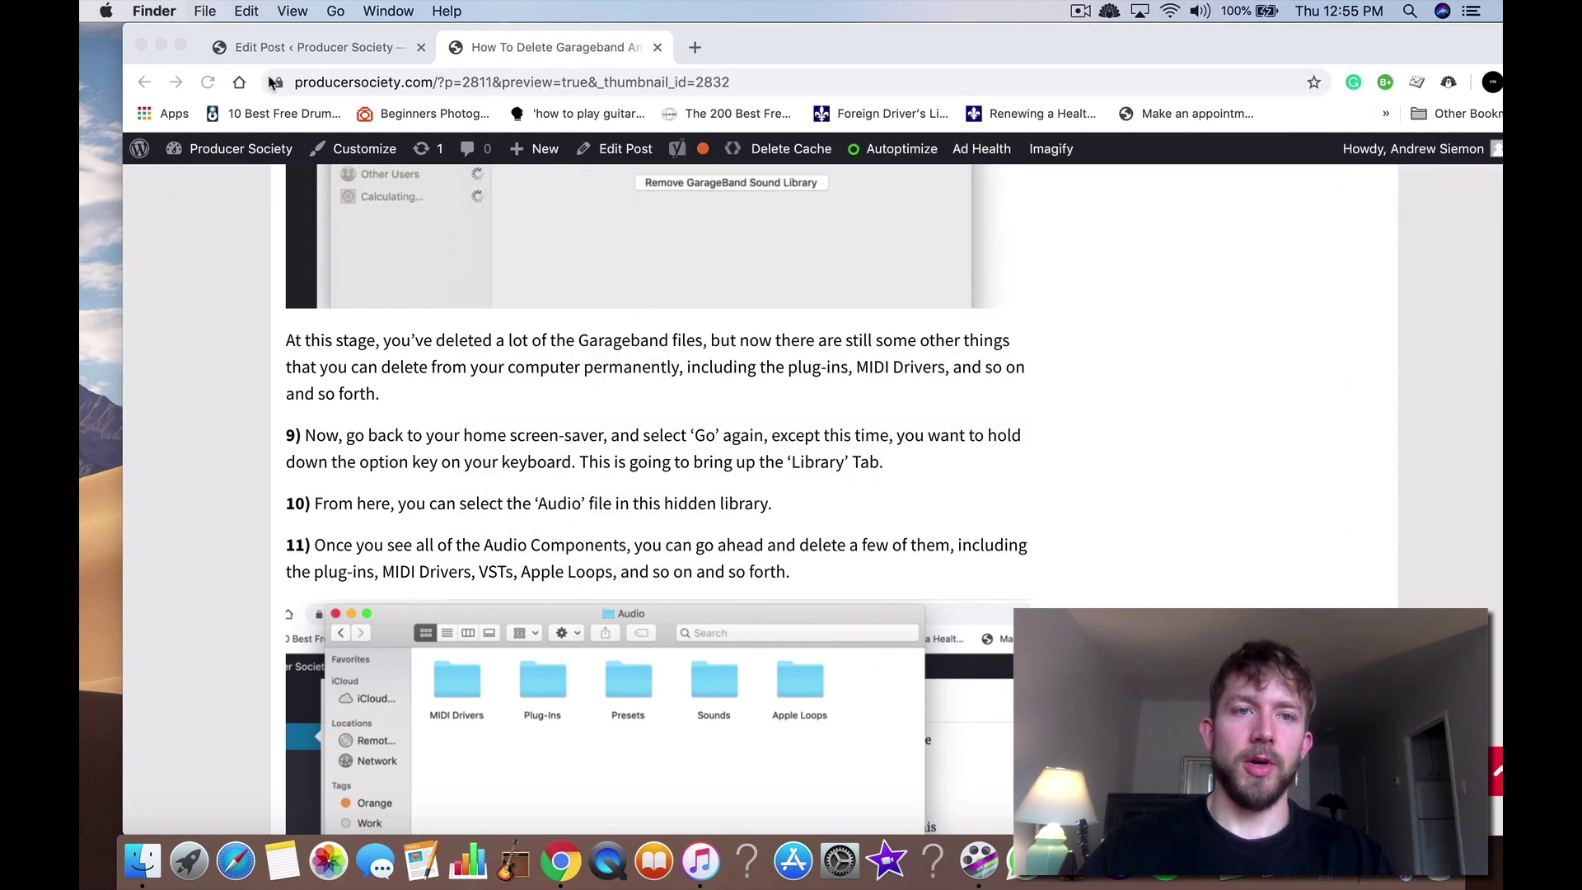
left_click(336, 10)
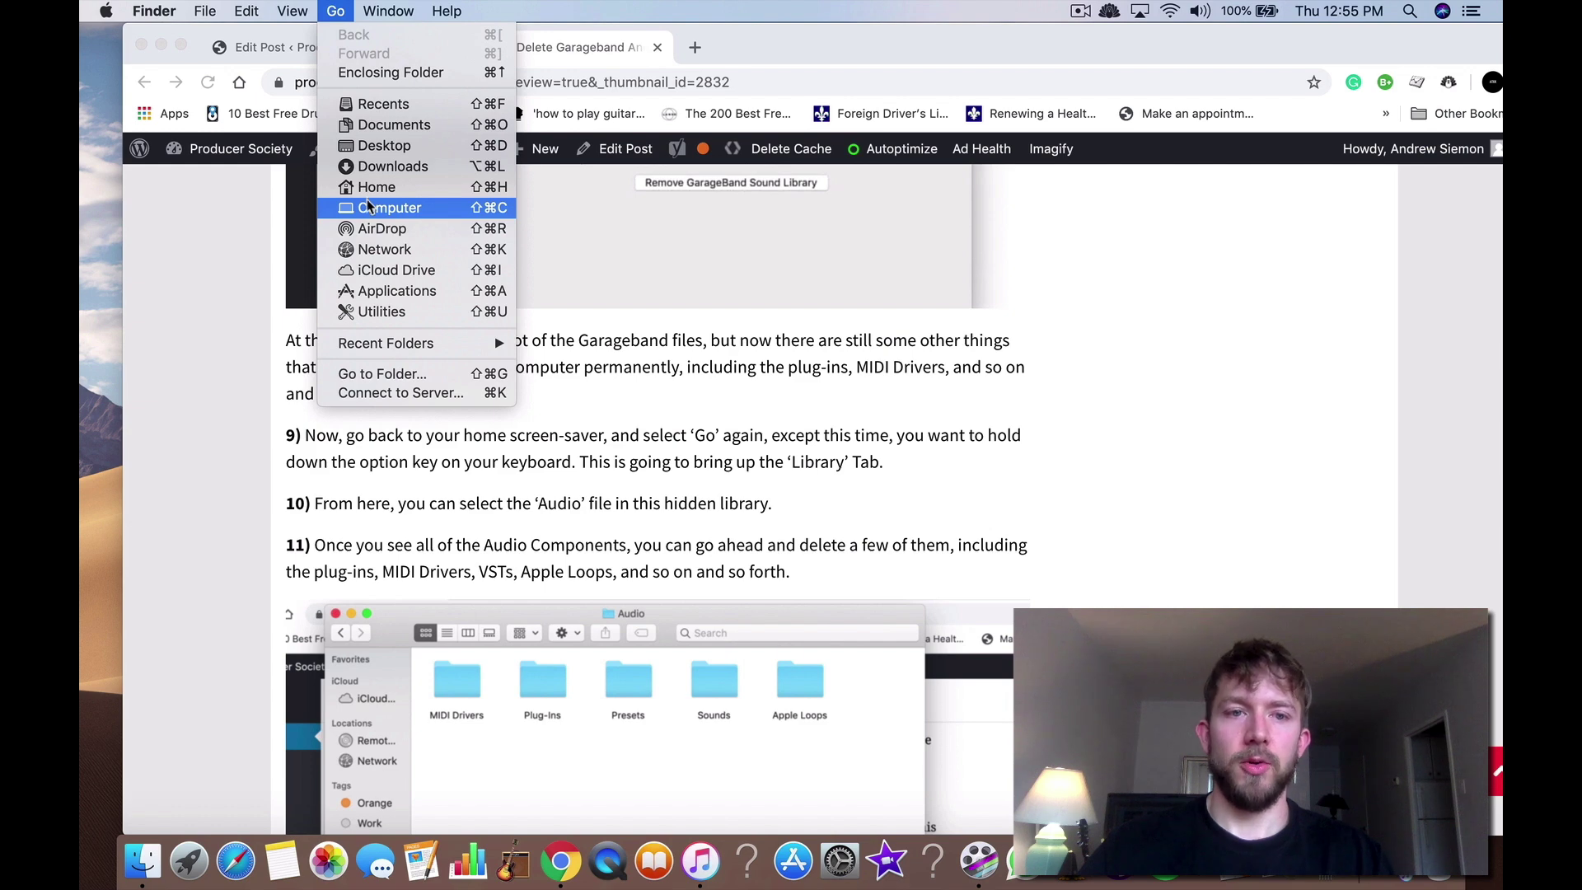
key("alt")
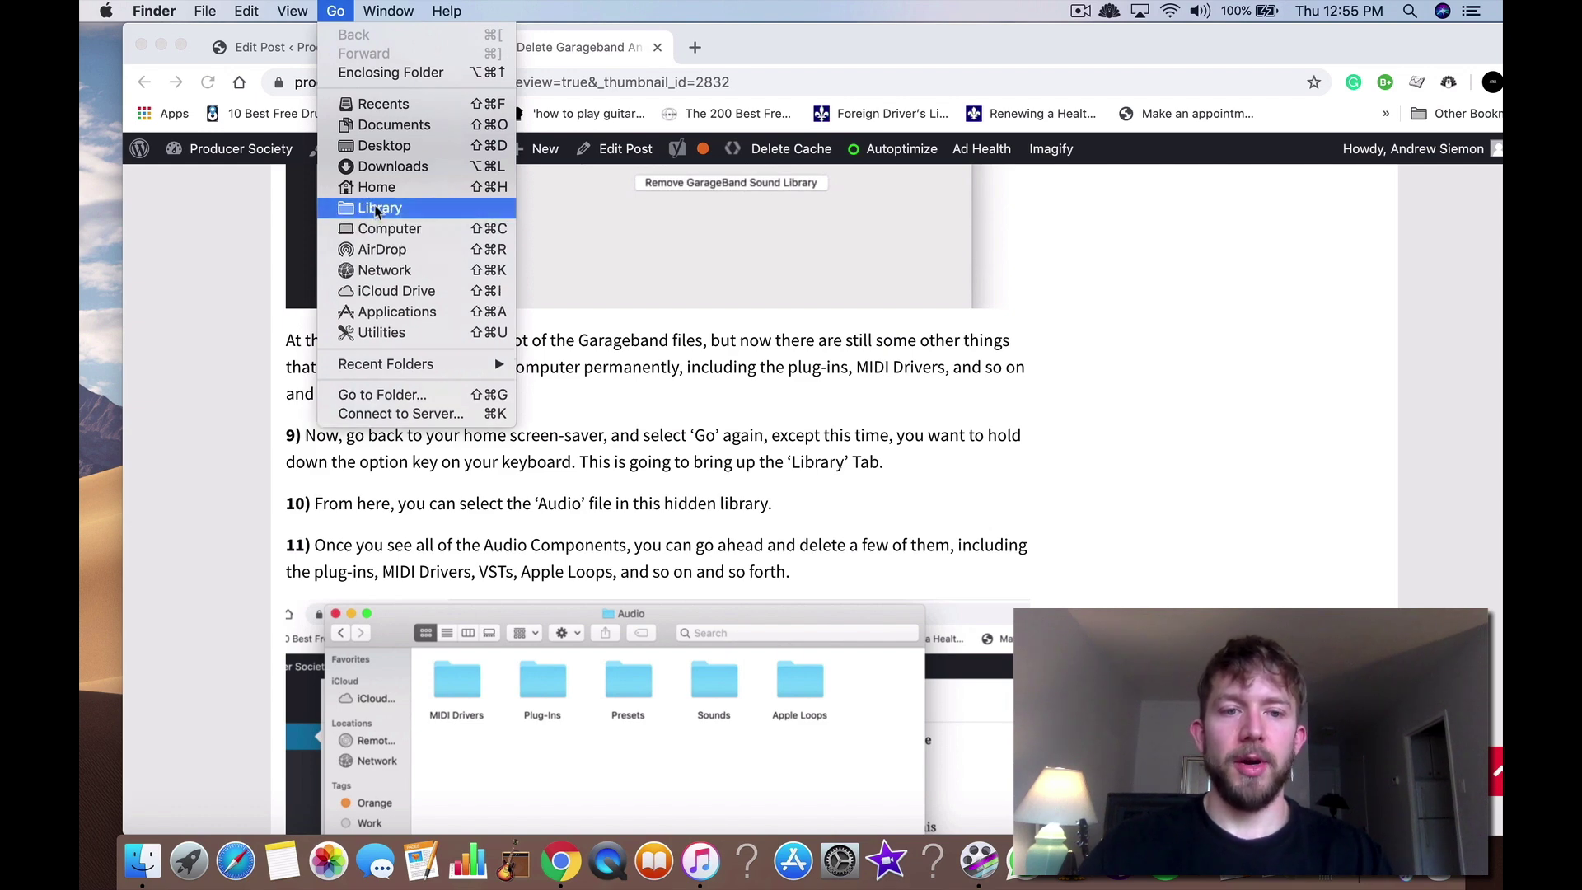
left_click(375, 209)
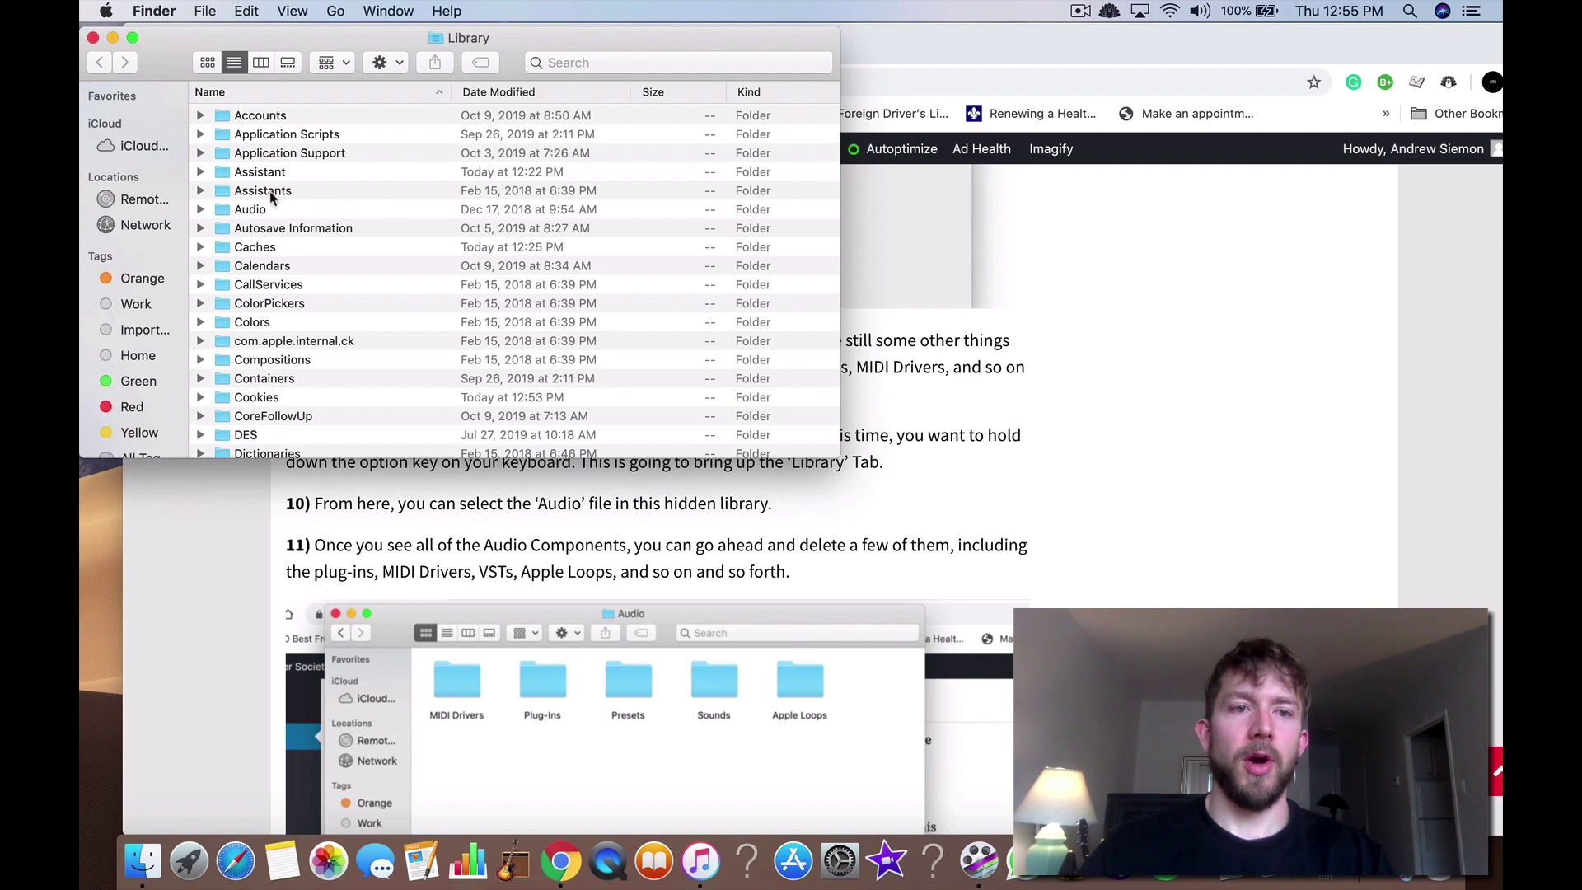
left_click(211, 211)
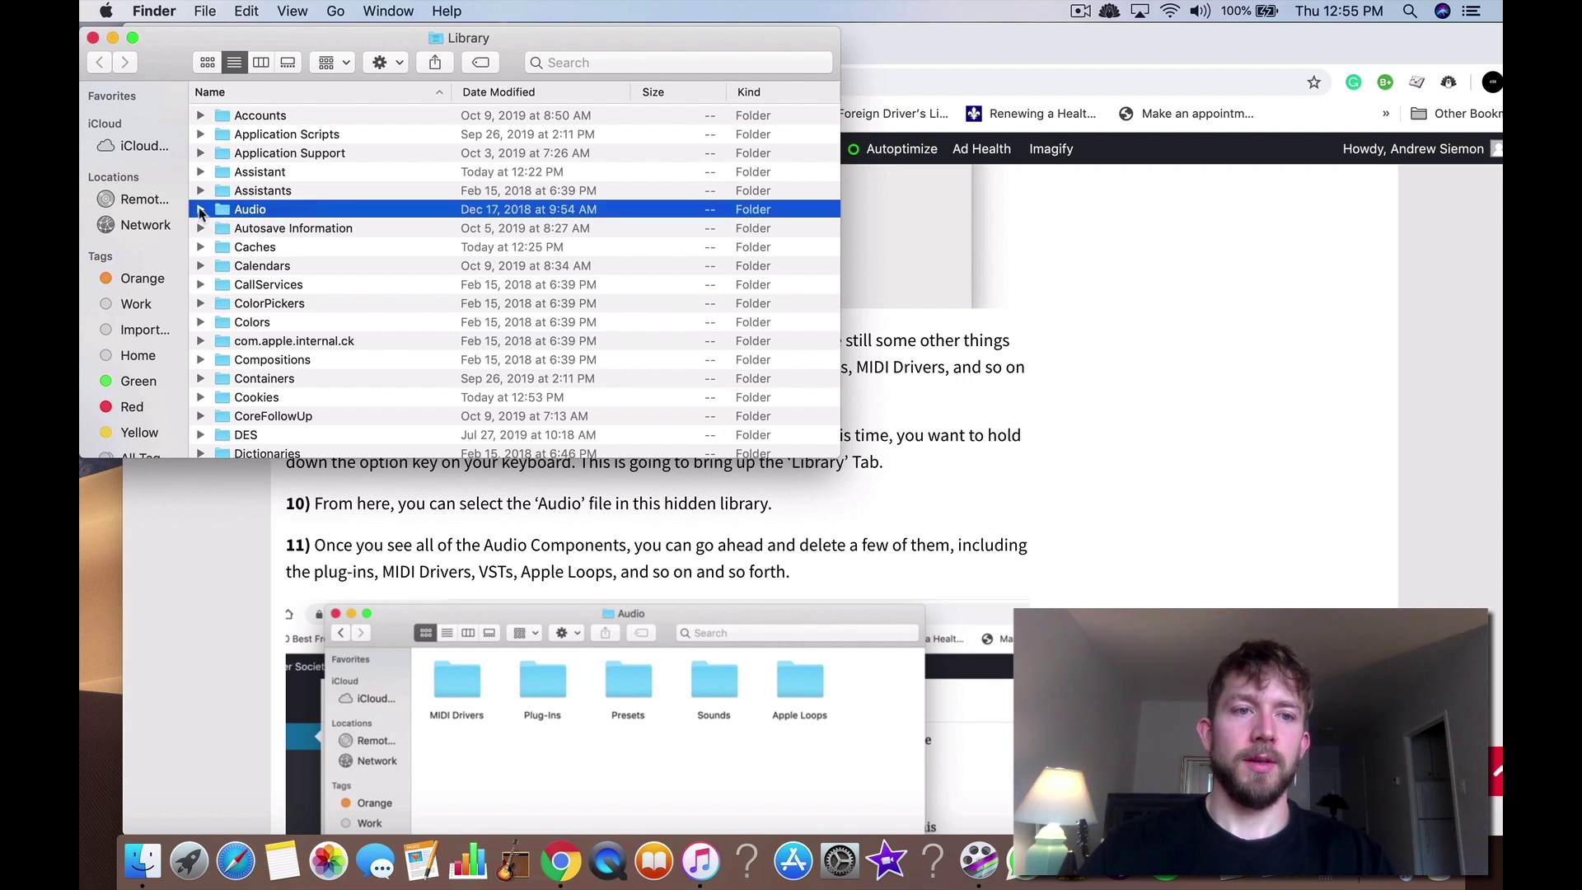
left_click(200, 210)
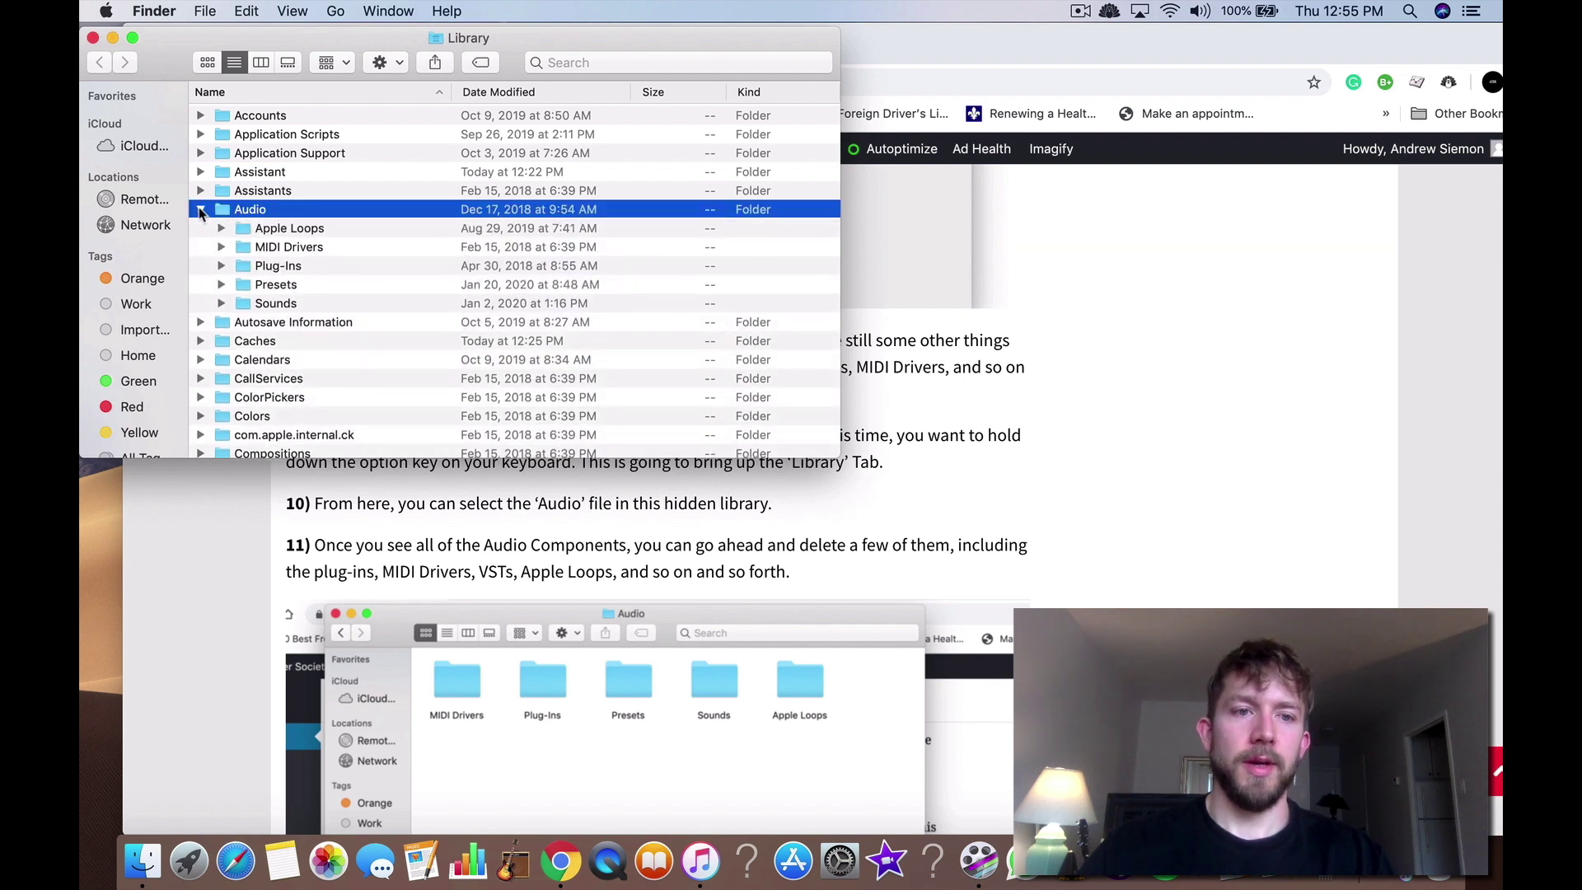
left_click(281, 231)
left_click(280, 250)
left_click(279, 270)
left_click(284, 286)
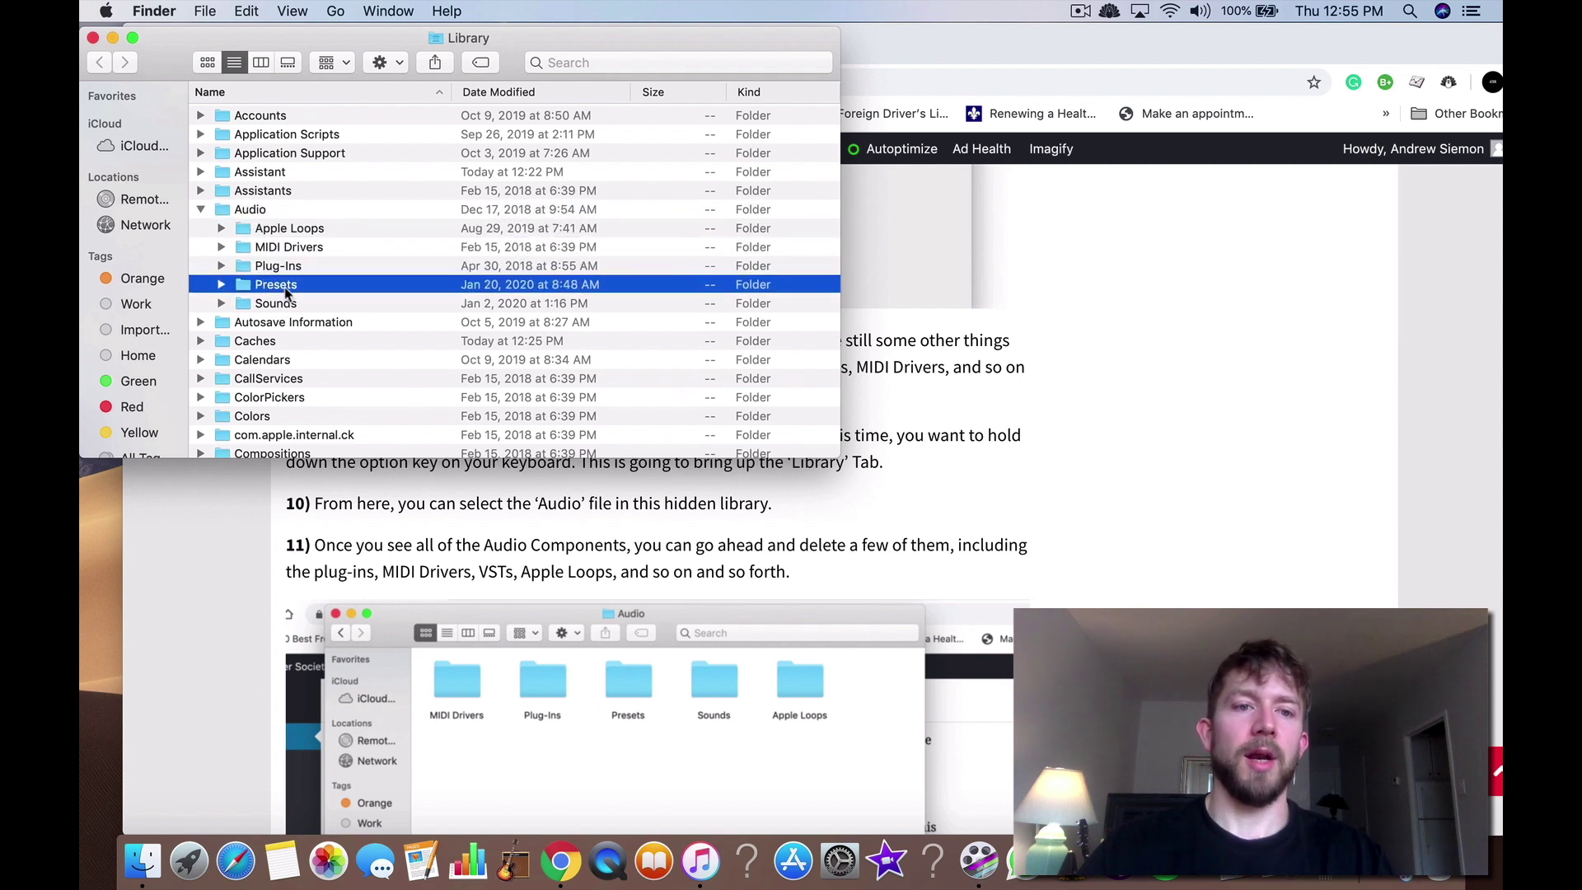
left_click(284, 306)
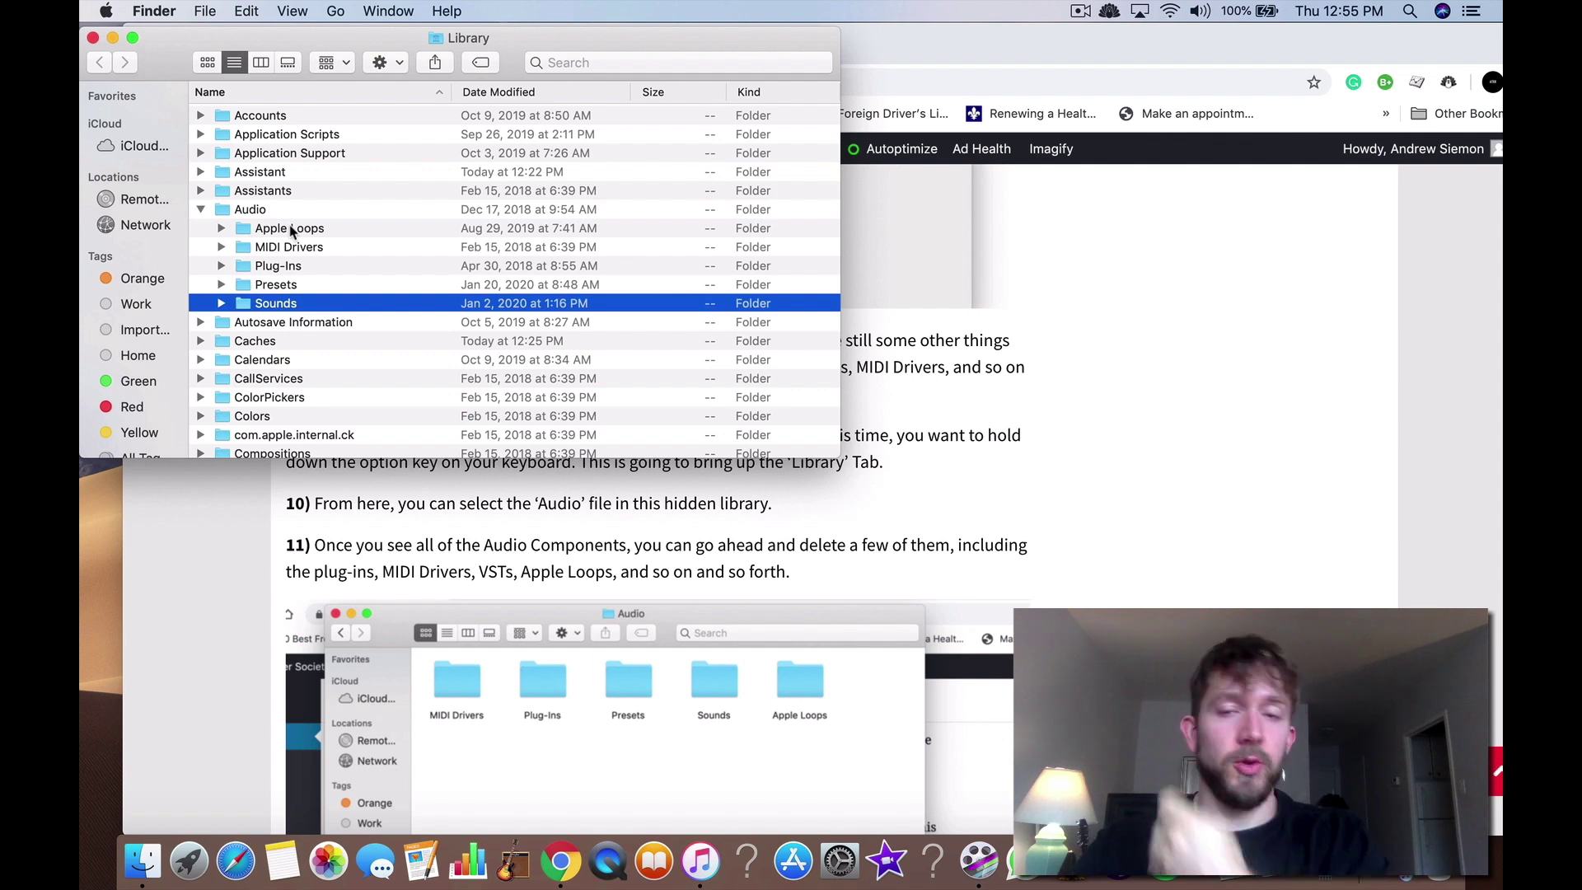
left_click(201, 211)
- Close the Library folder window and scroll the article to steps 12 and 13
left_click(94, 38)
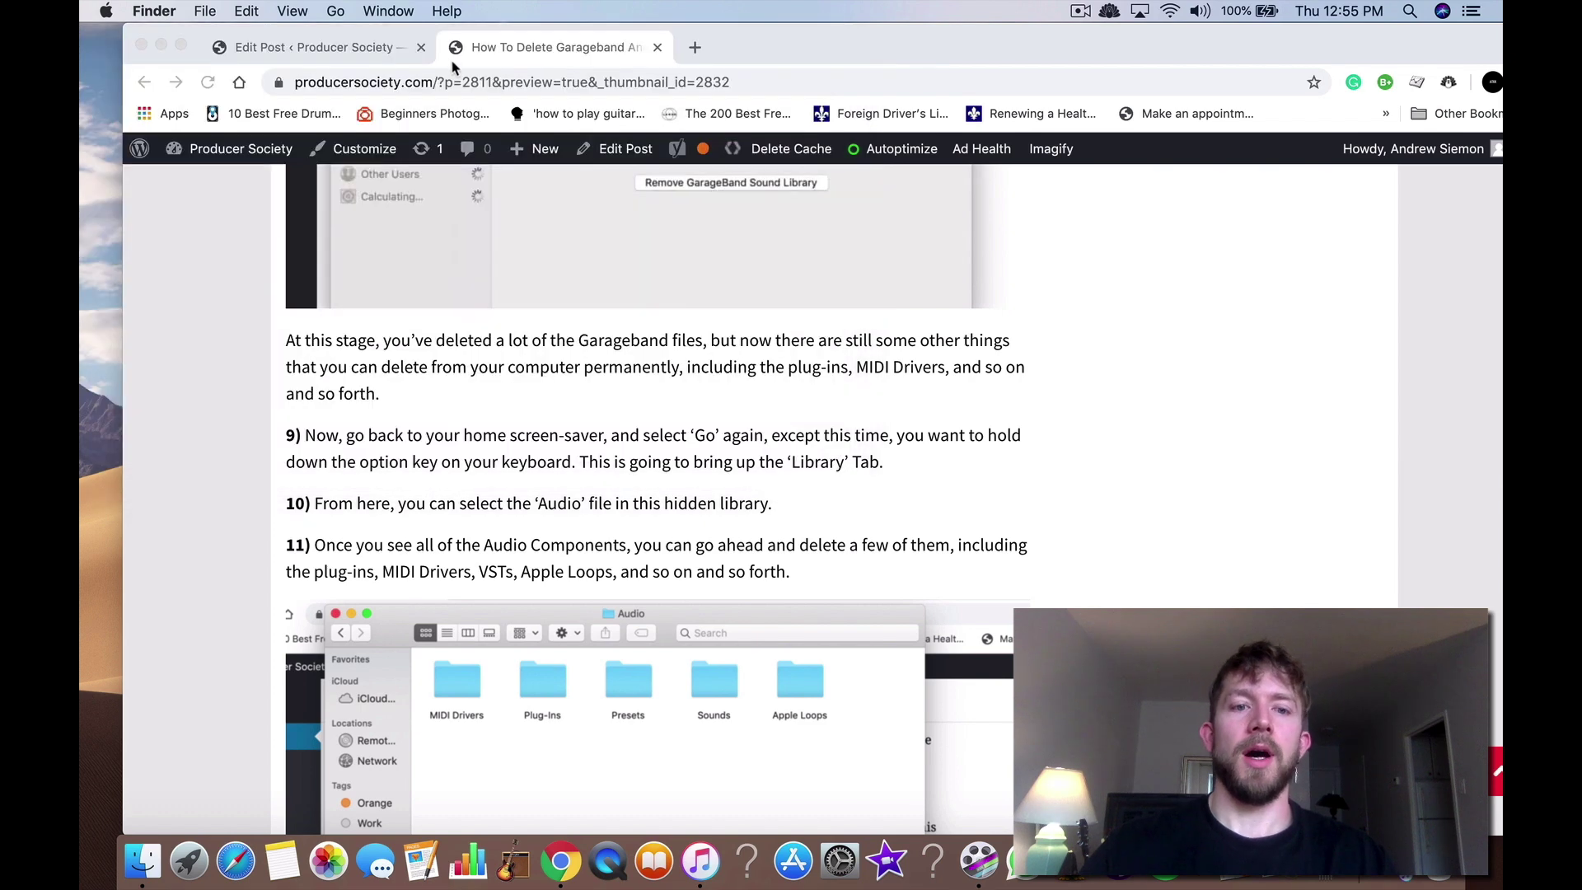
scroll(759, 397, "down", 10)
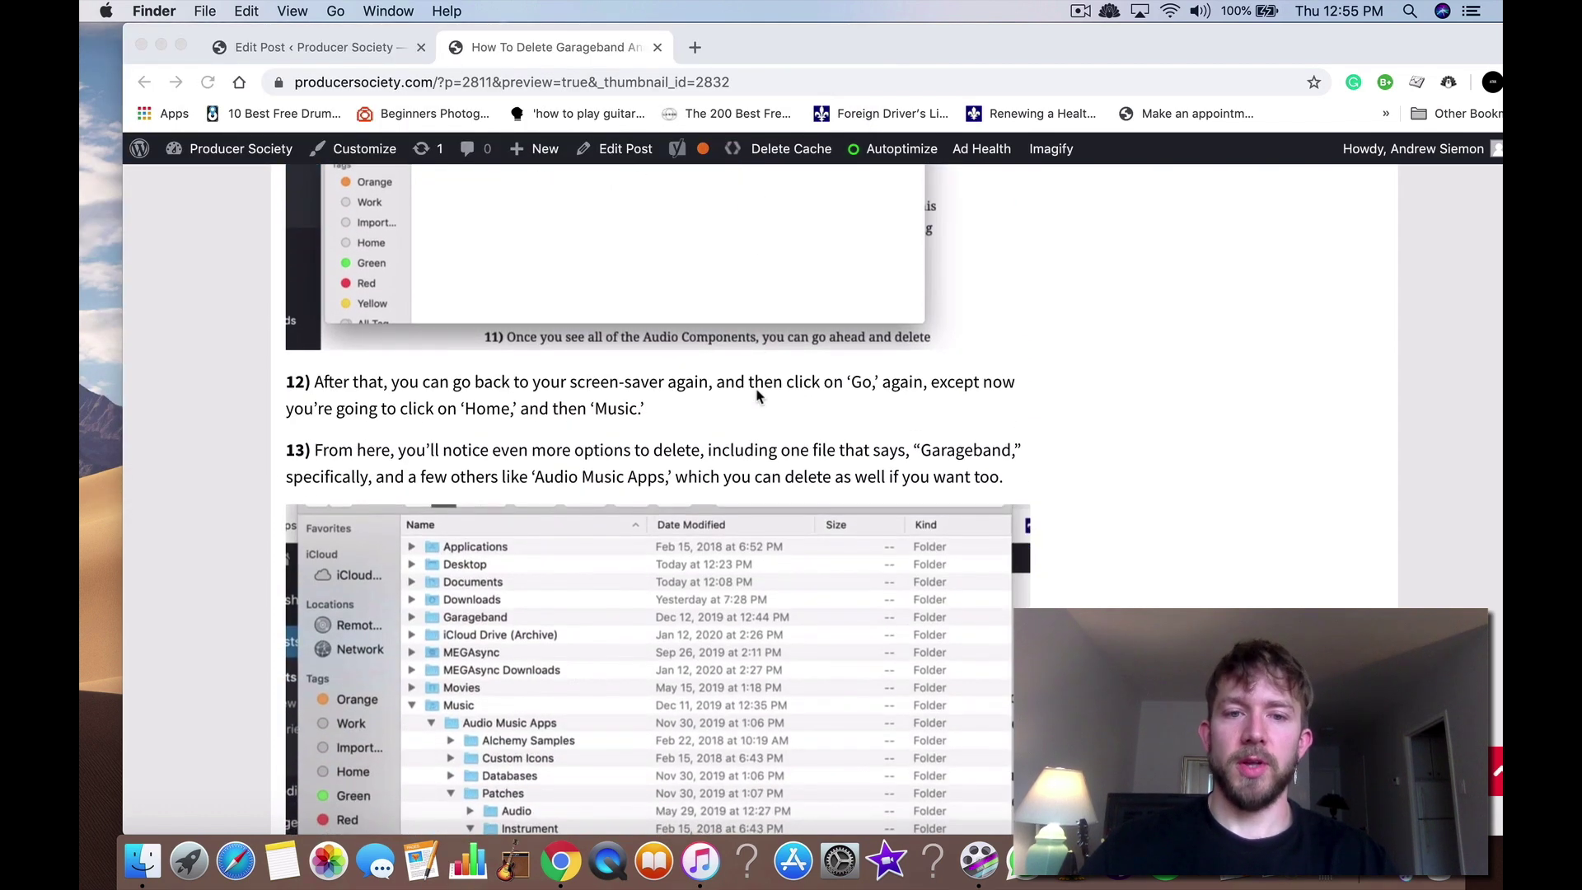
scroll(758, 397, "down", 2)
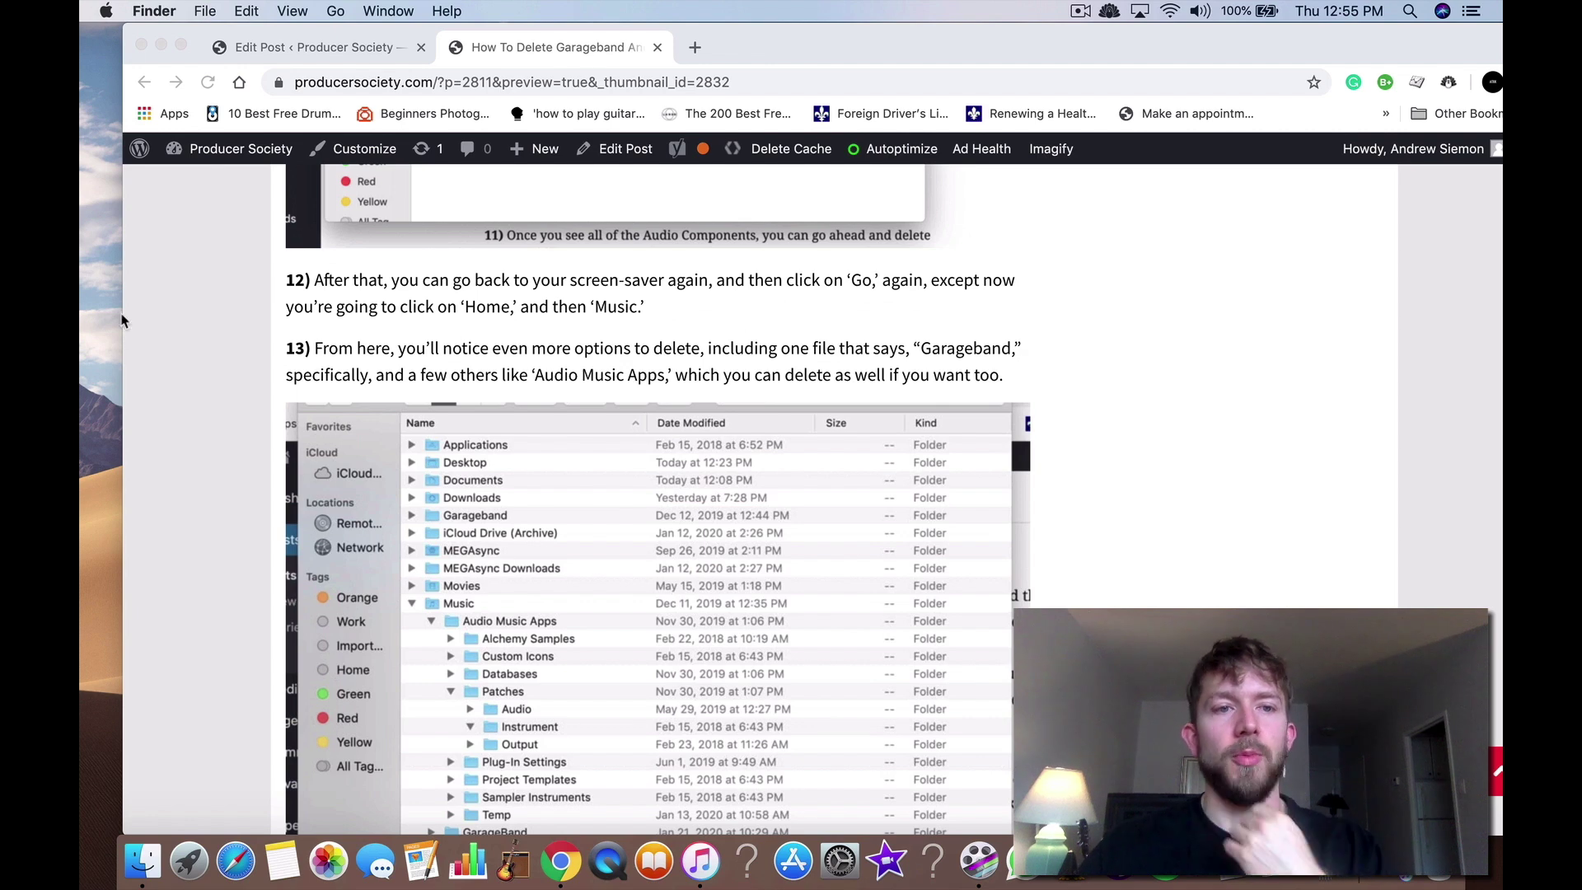
- Open the home folder in Finder from the Go menu
left_click(335, 11)
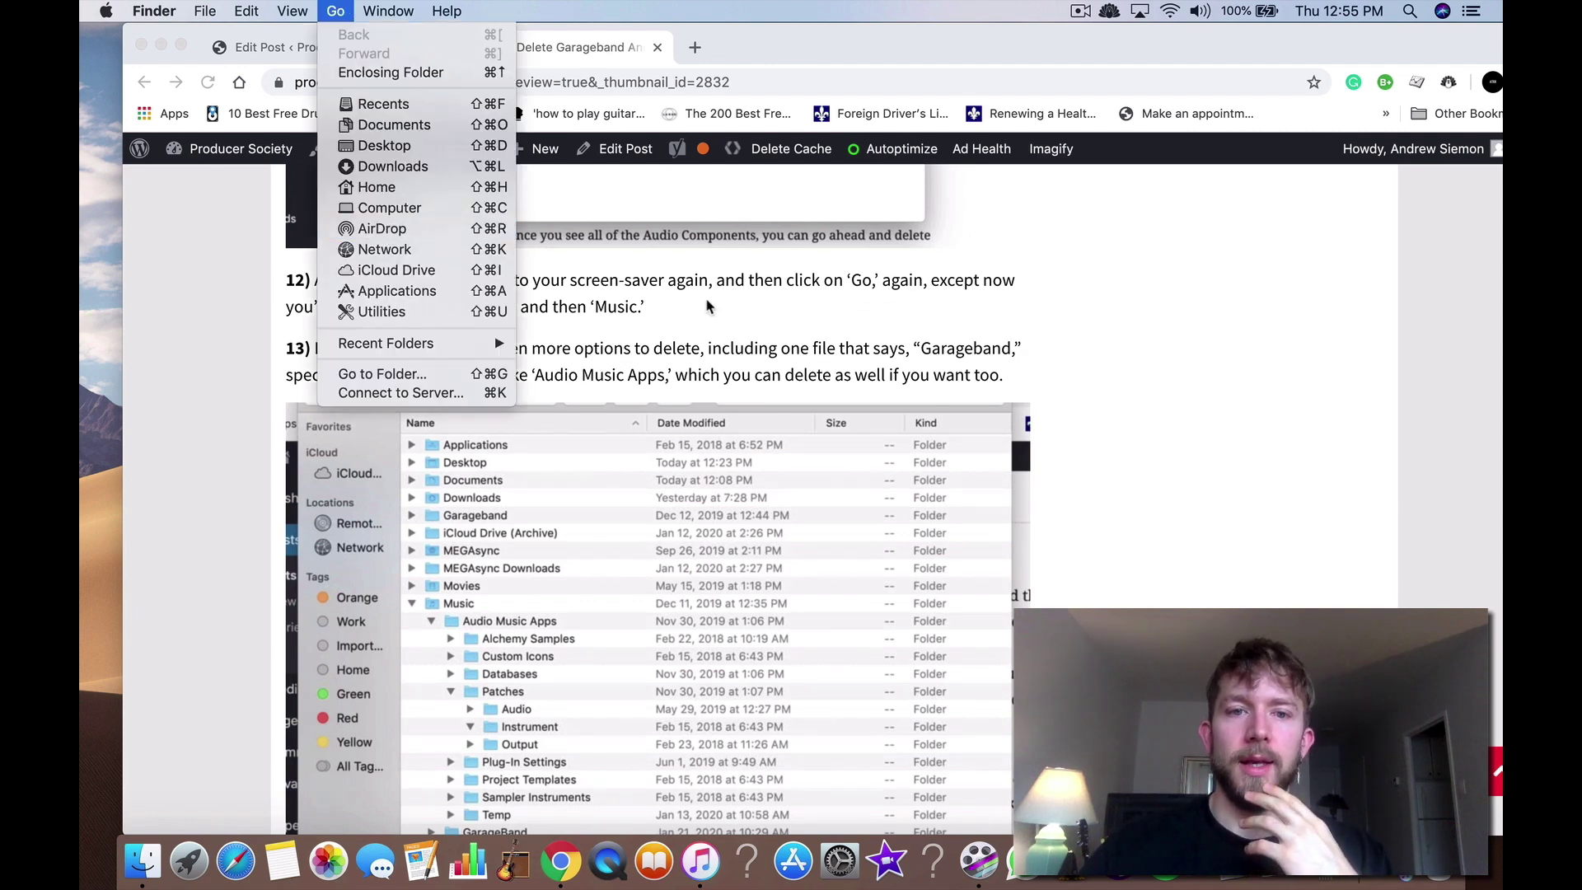
left_click(706, 307)
left_click(360, 11)
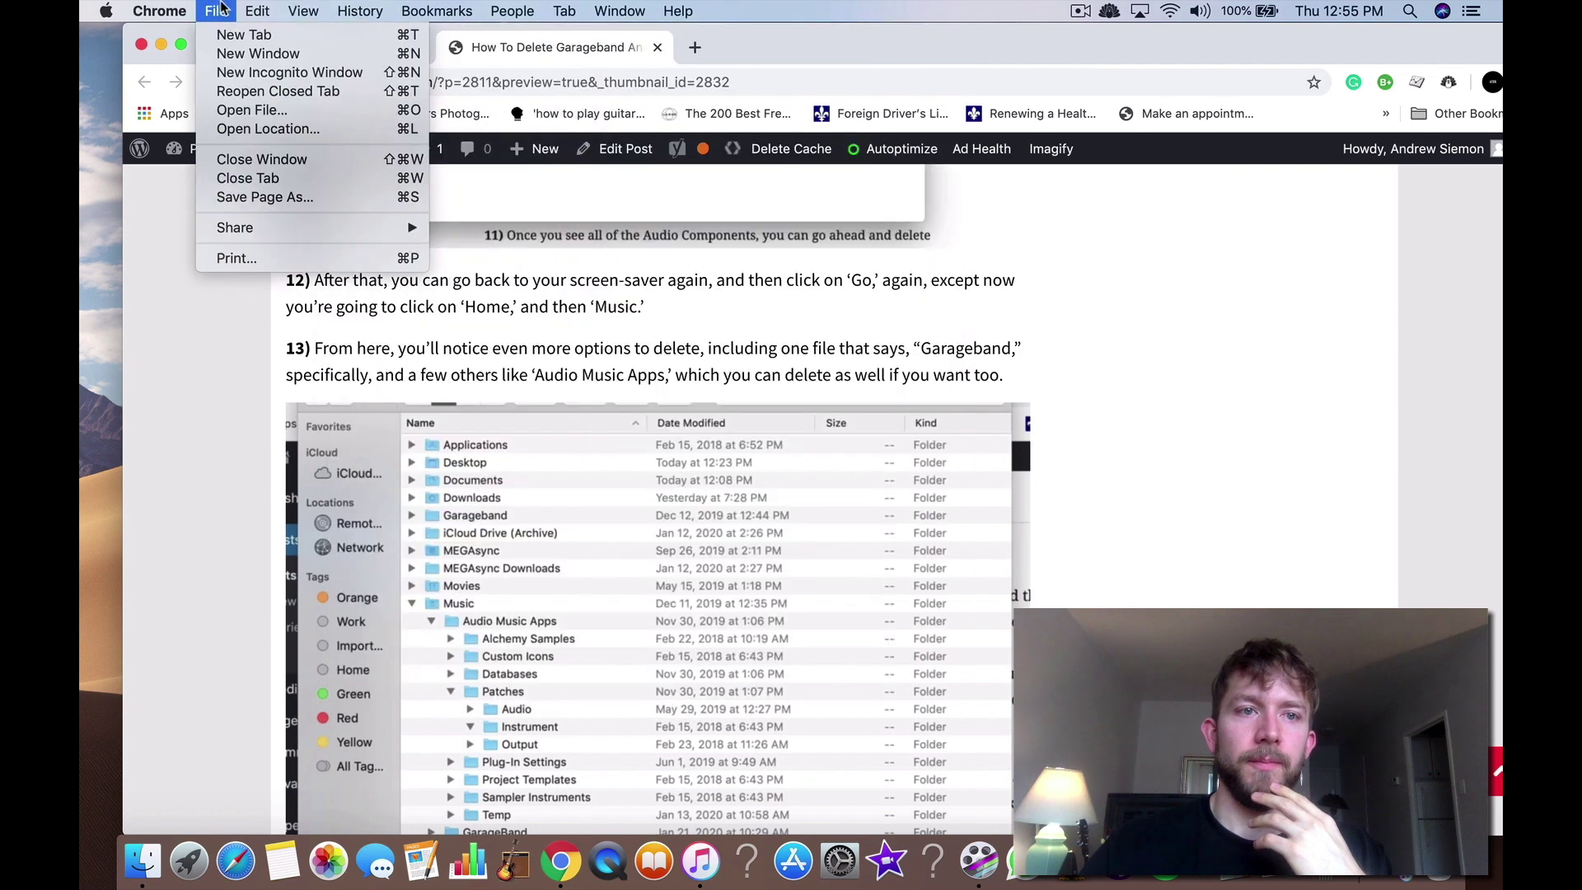
left_click(84, 210)
left_click(106, 11)
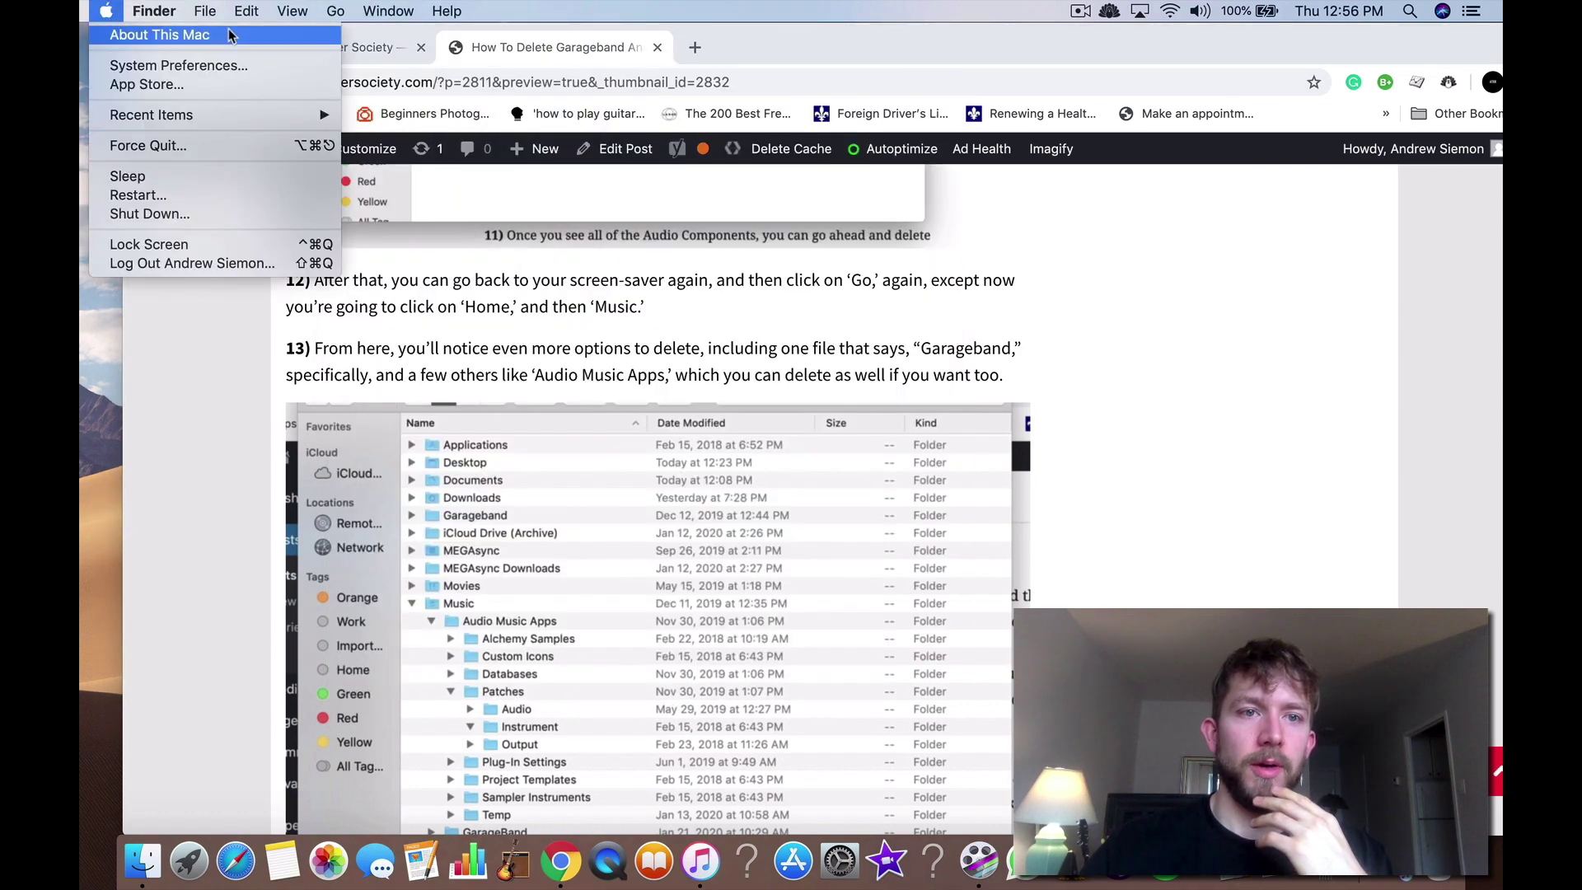
mouse_move(335, 11)
left_click(403, 194)
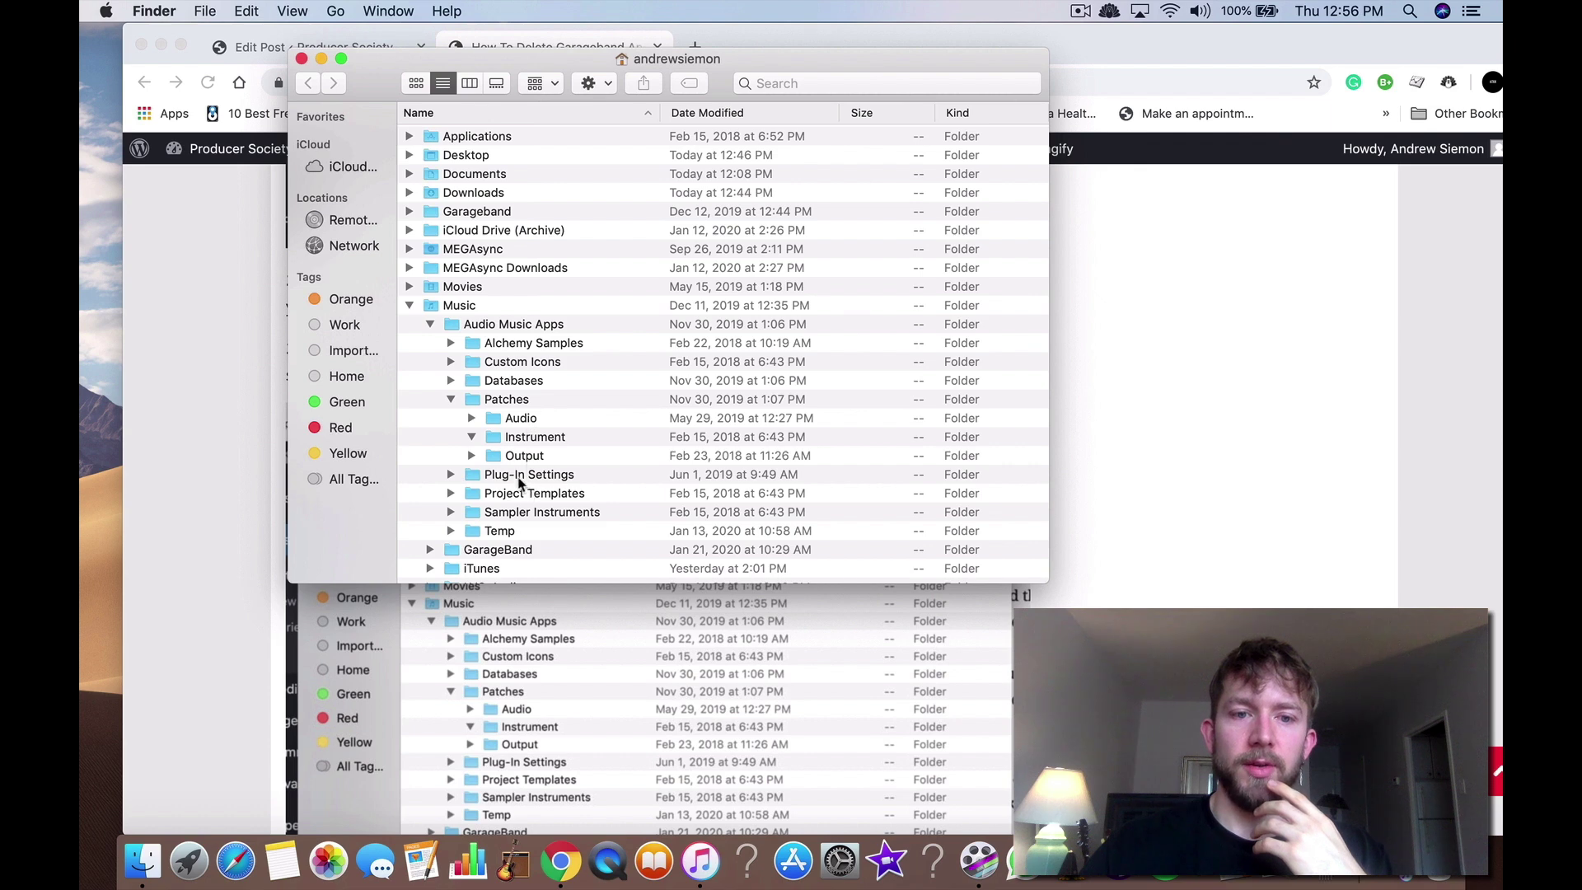
- Expand Music > GarageBand to list its projects such as #116 and Trap Beat
left_click(409, 306)
left_click(409, 305)
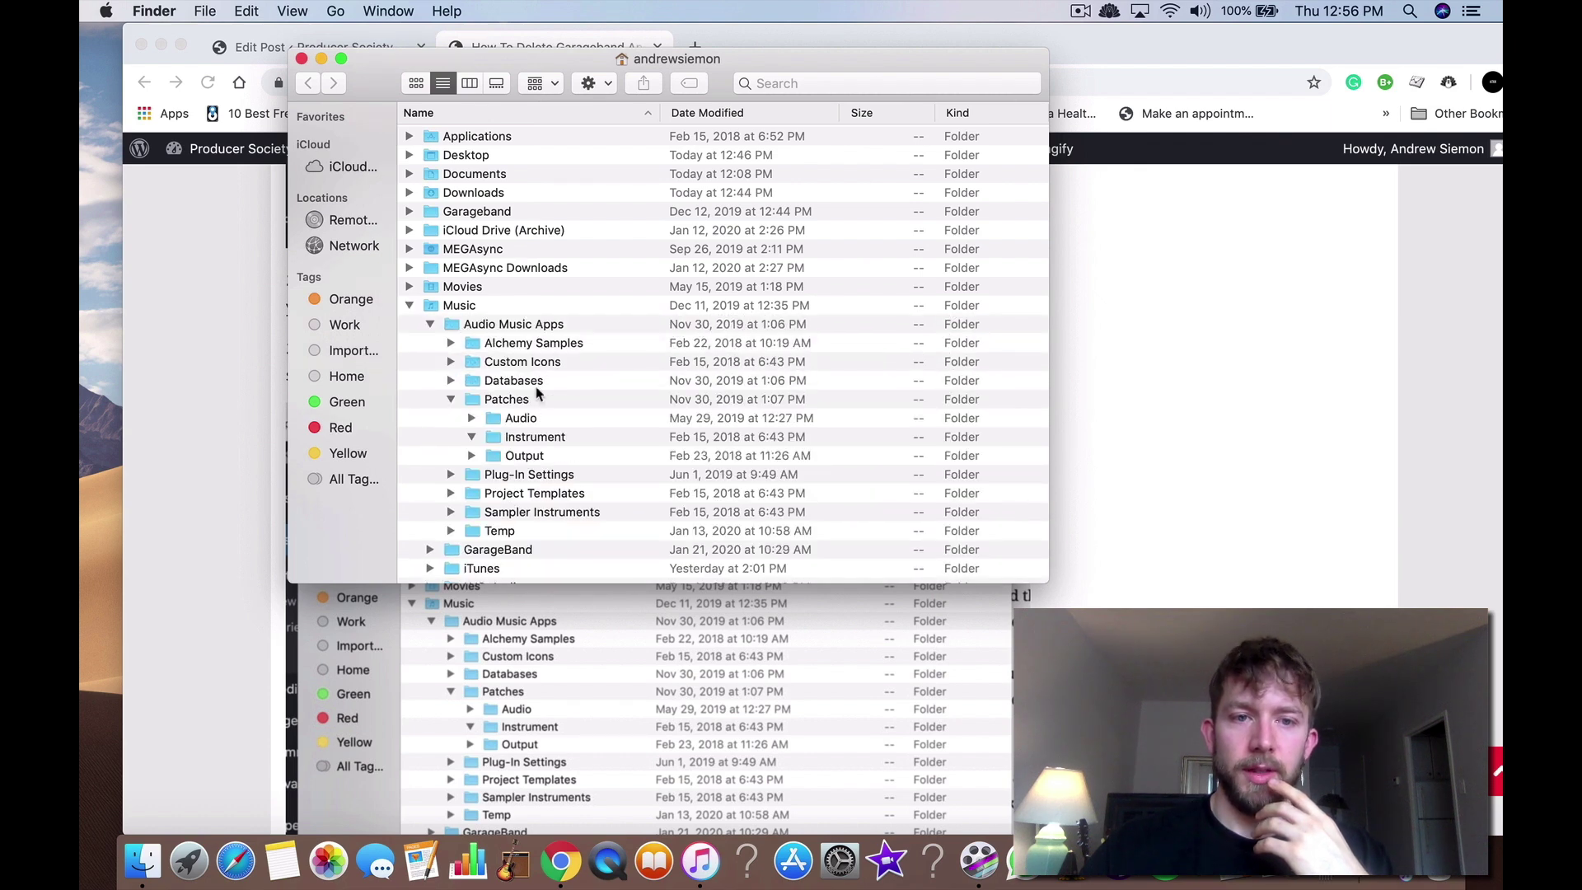
scroll(525, 327, "down", 3)
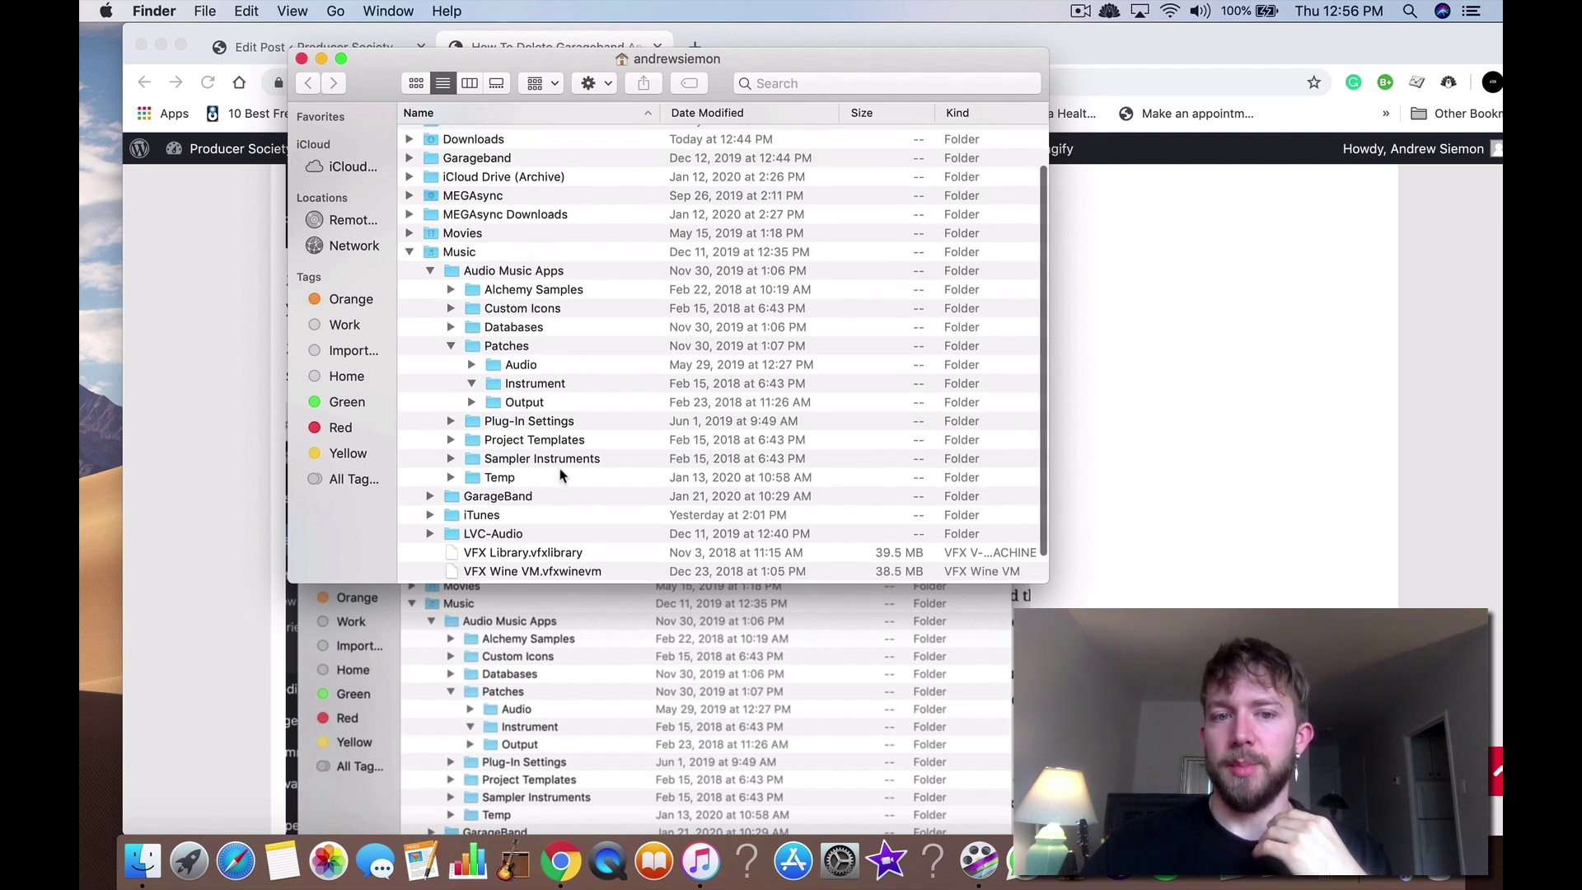
left_click(428, 497)
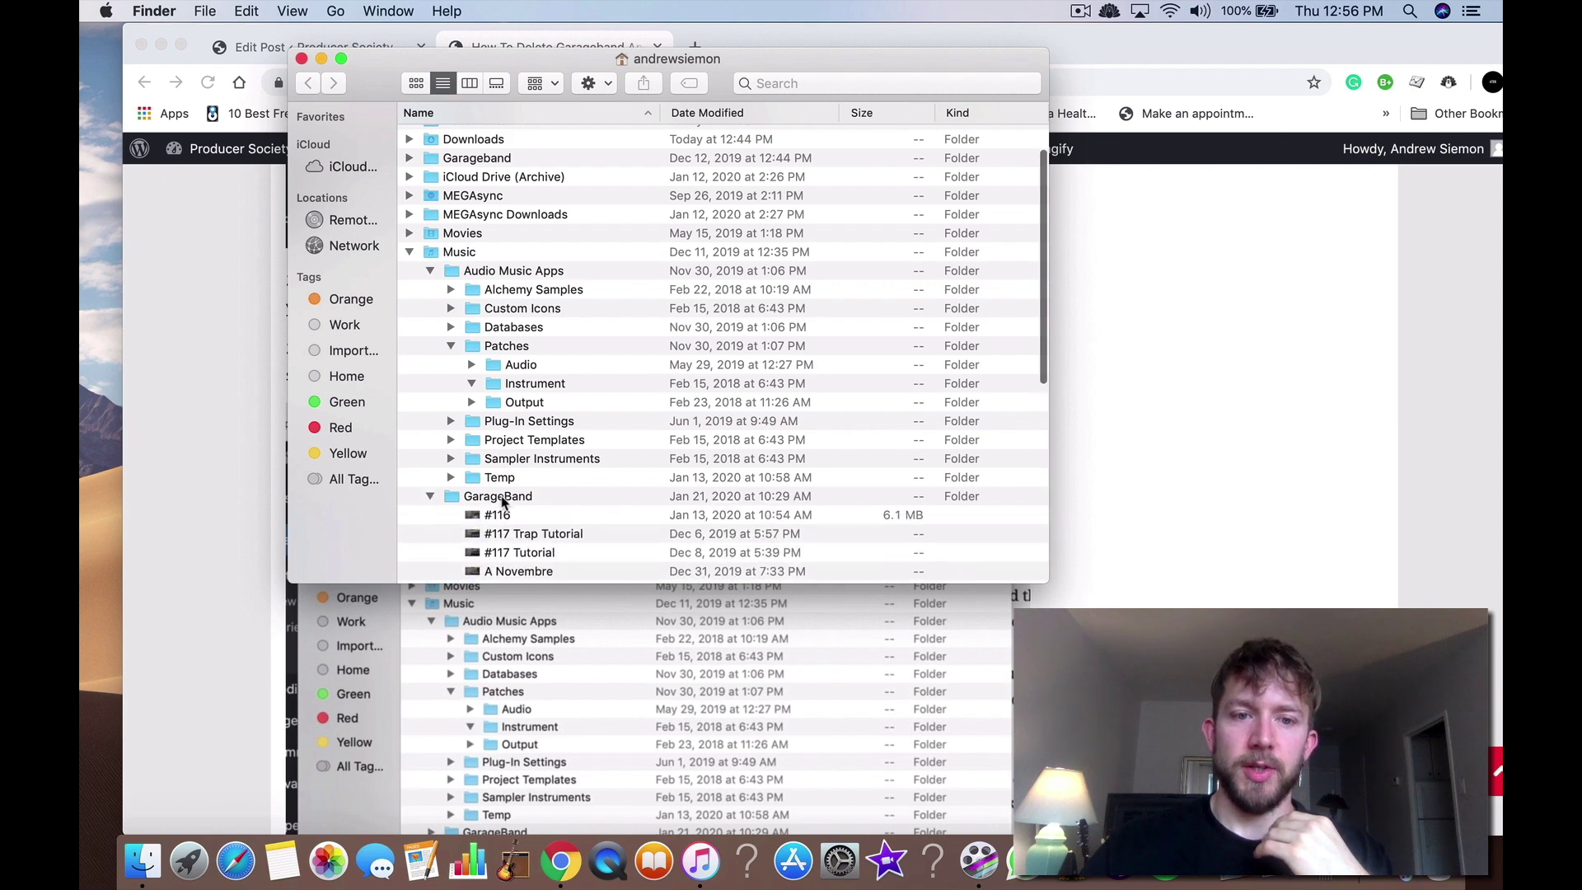
scroll(505, 505, "down", 10)
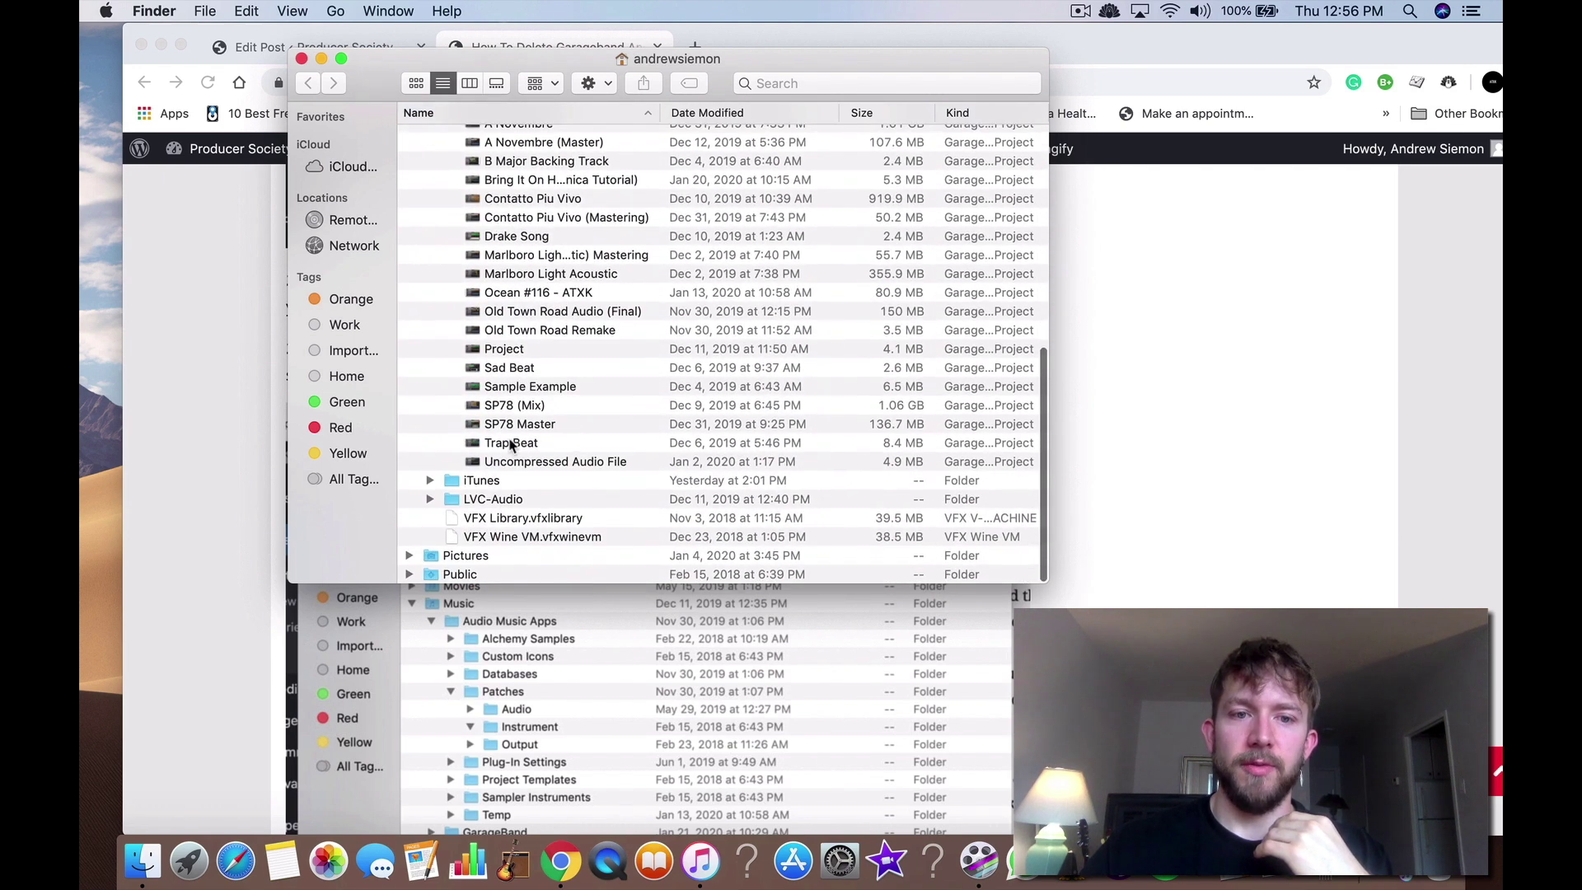
scroll(511, 412, "up", 5)
scroll(519, 373, "down", 3)
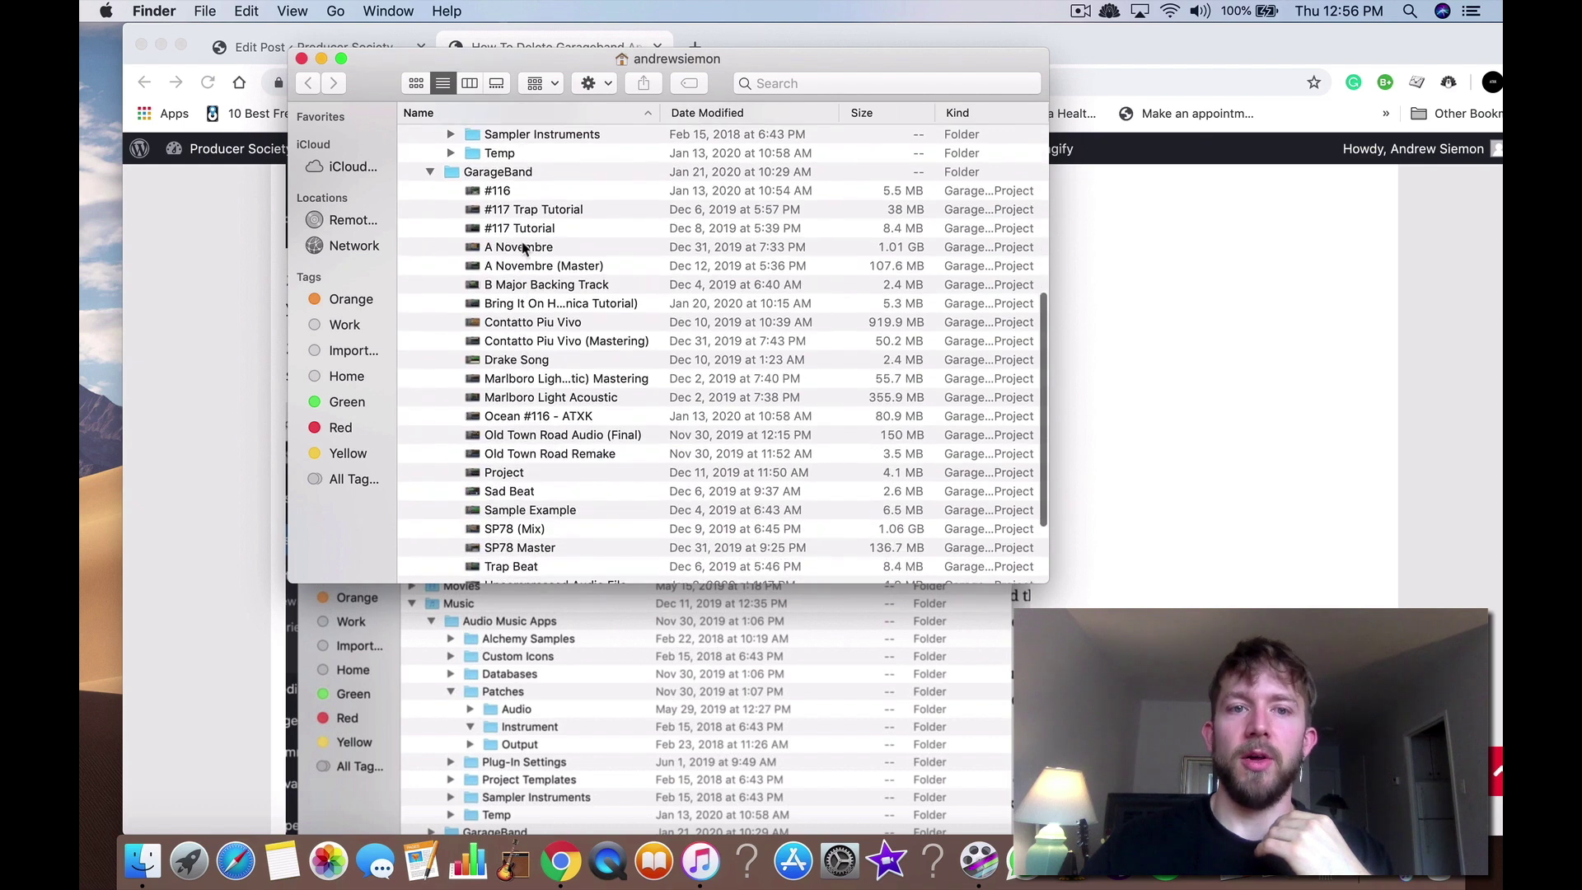
scroll(520, 311, "up", 5)
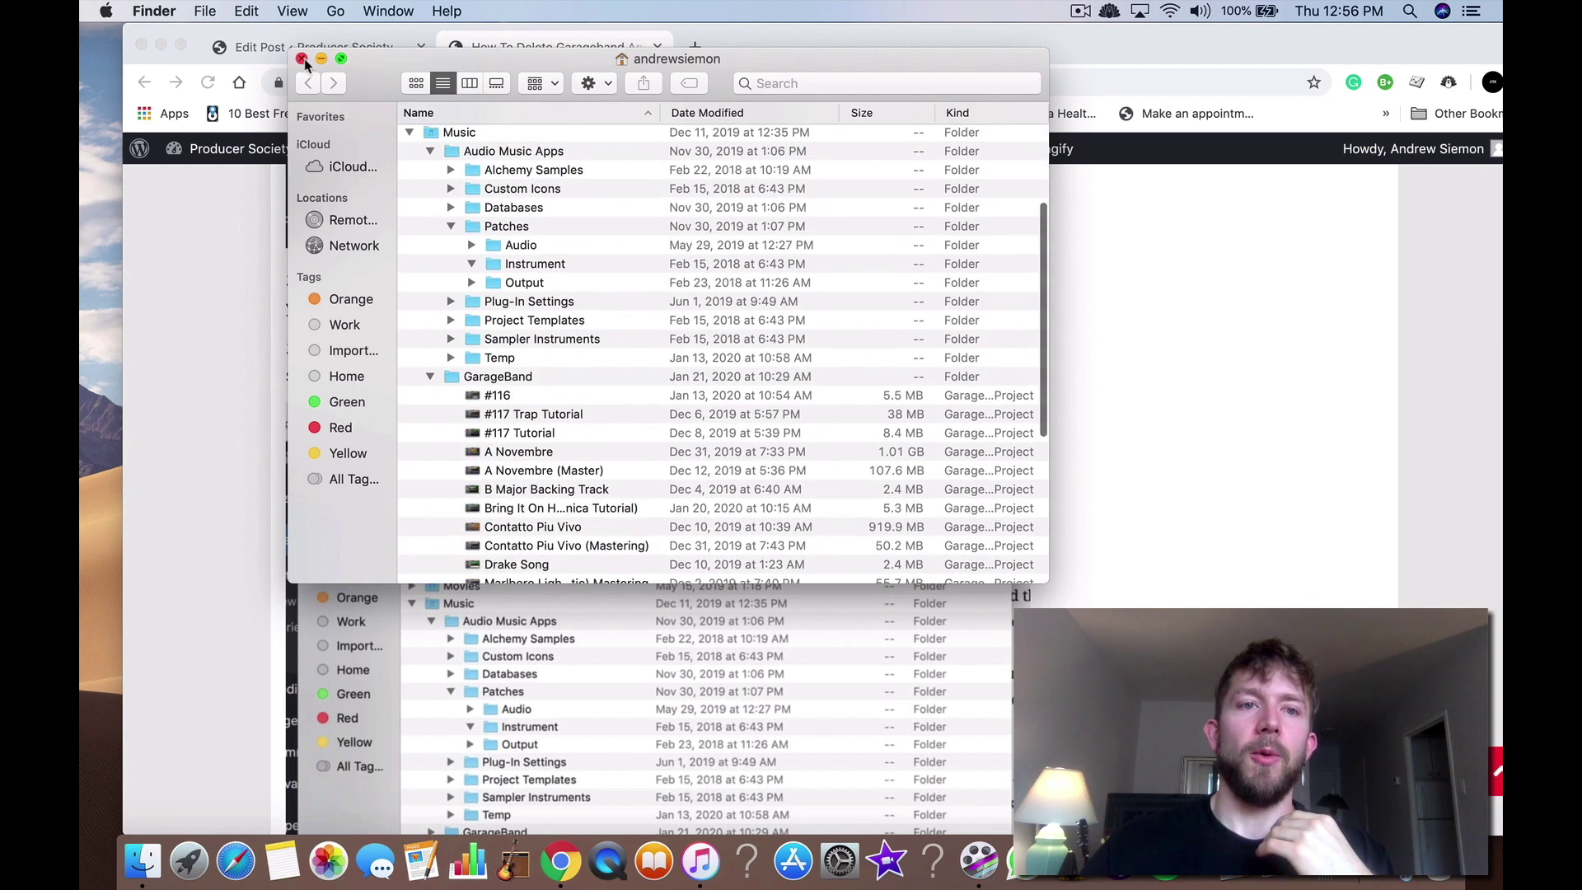
- Close the home folder window and scroll the article further down
left_click(302, 60)
scroll(659, 387, "down", 6)
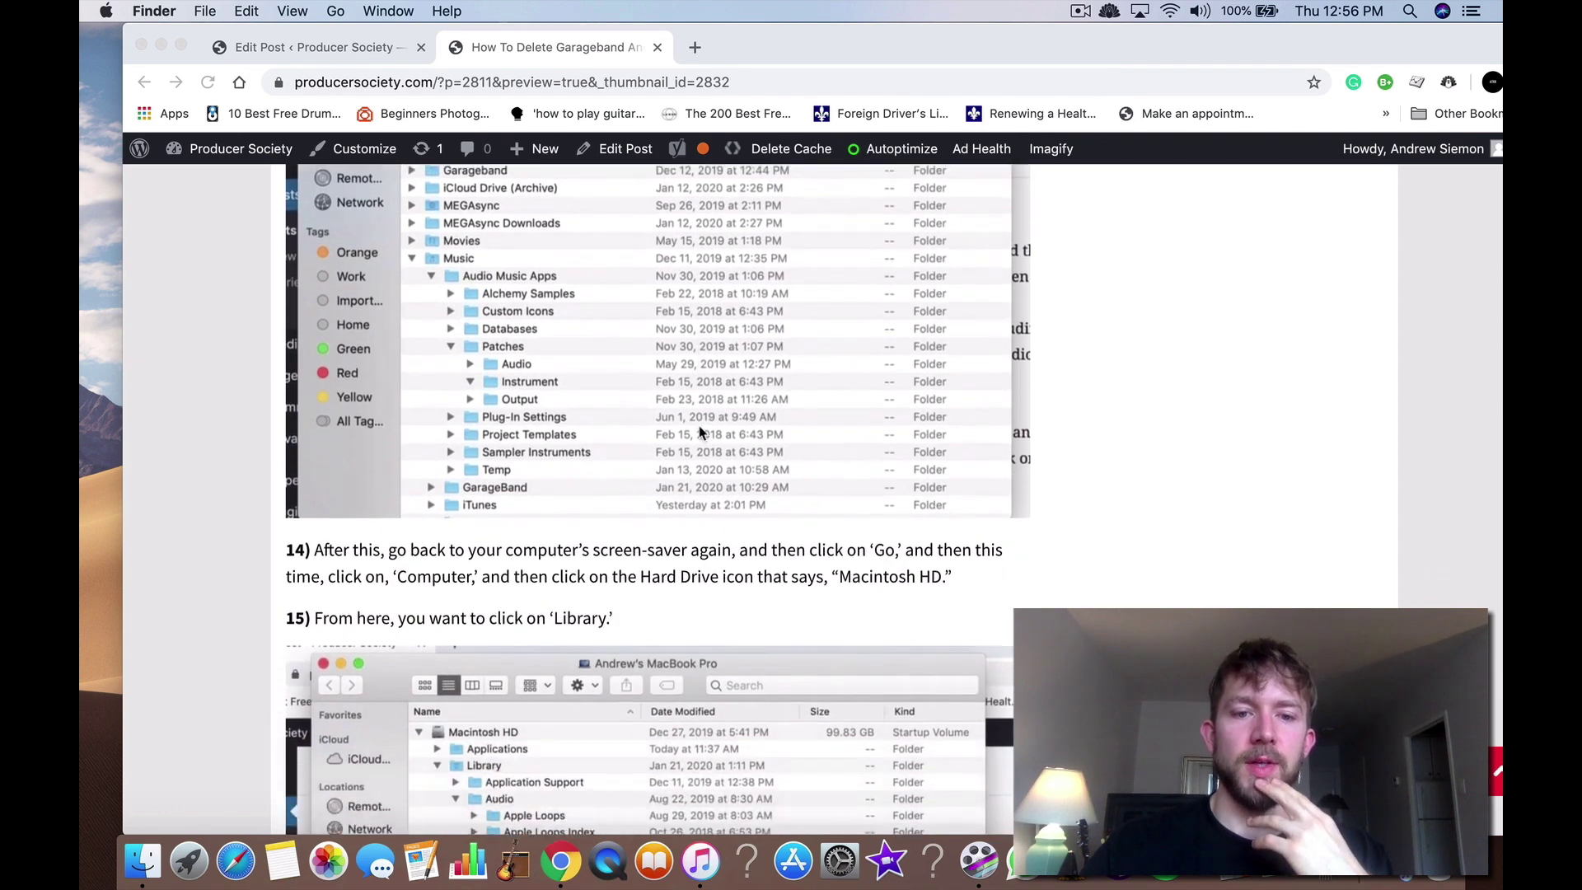
scroll(698, 432, "down", 3)
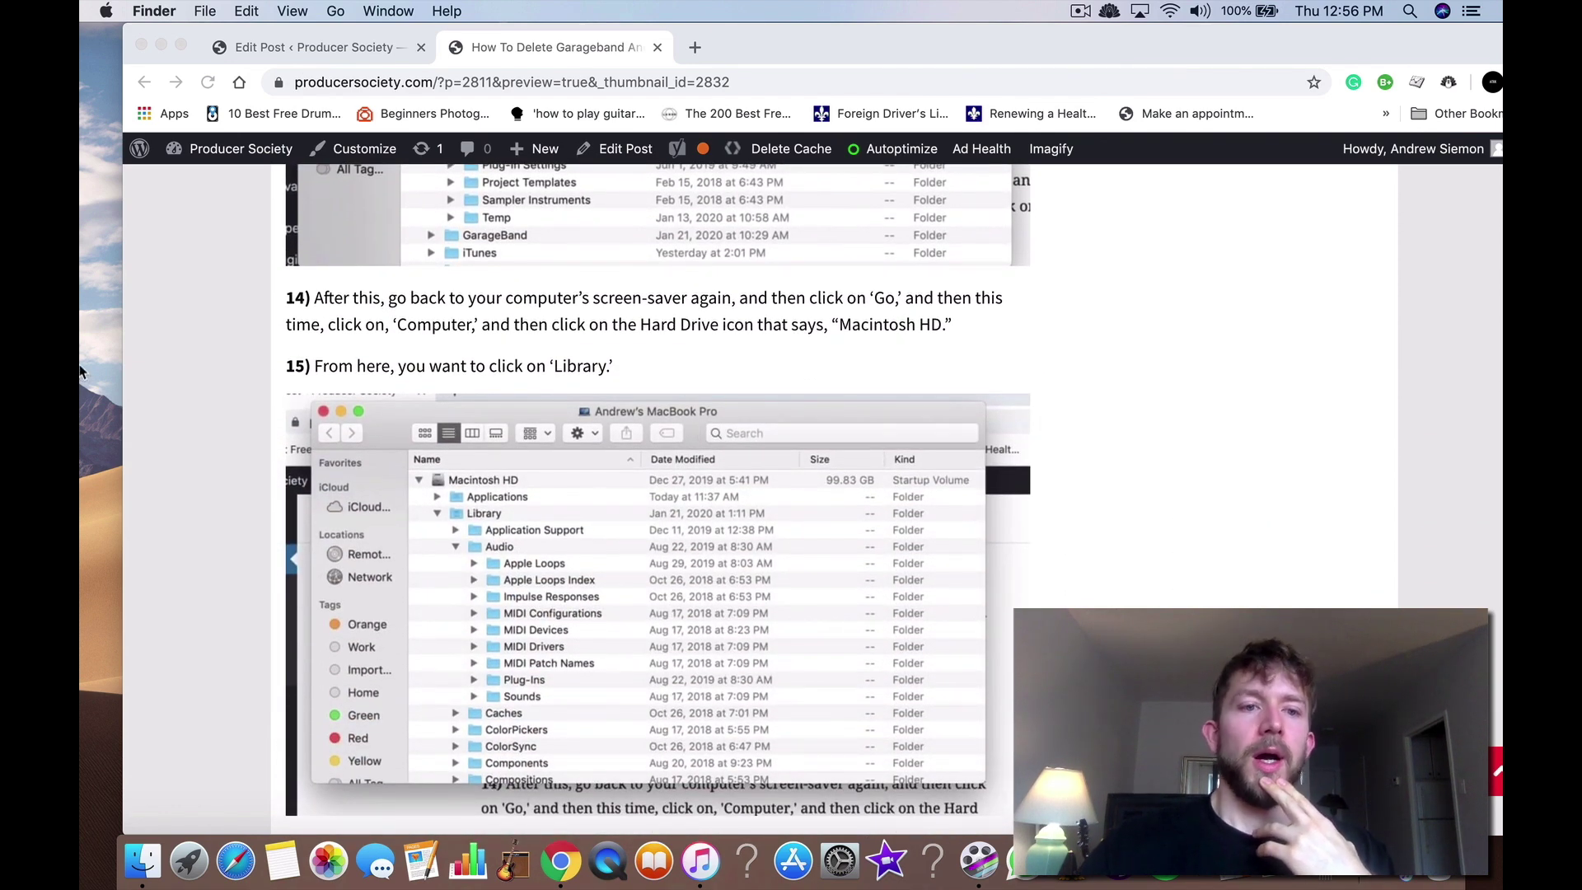
- Open Go > Computer and expand Macintosh HD to show its folders
left_click(335, 12)
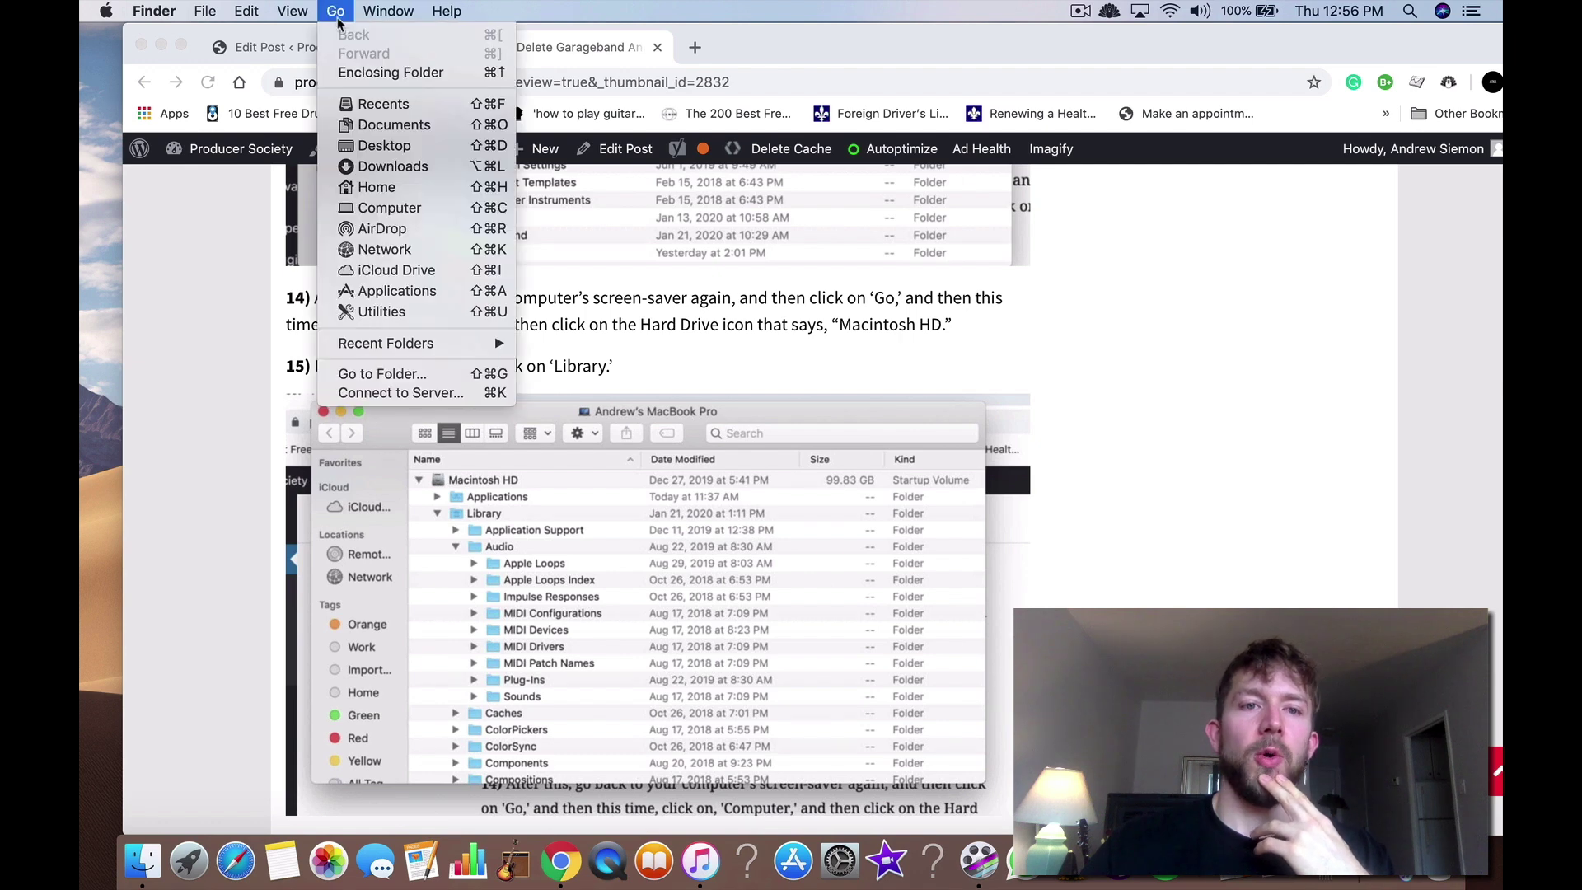
left_click(411, 208)
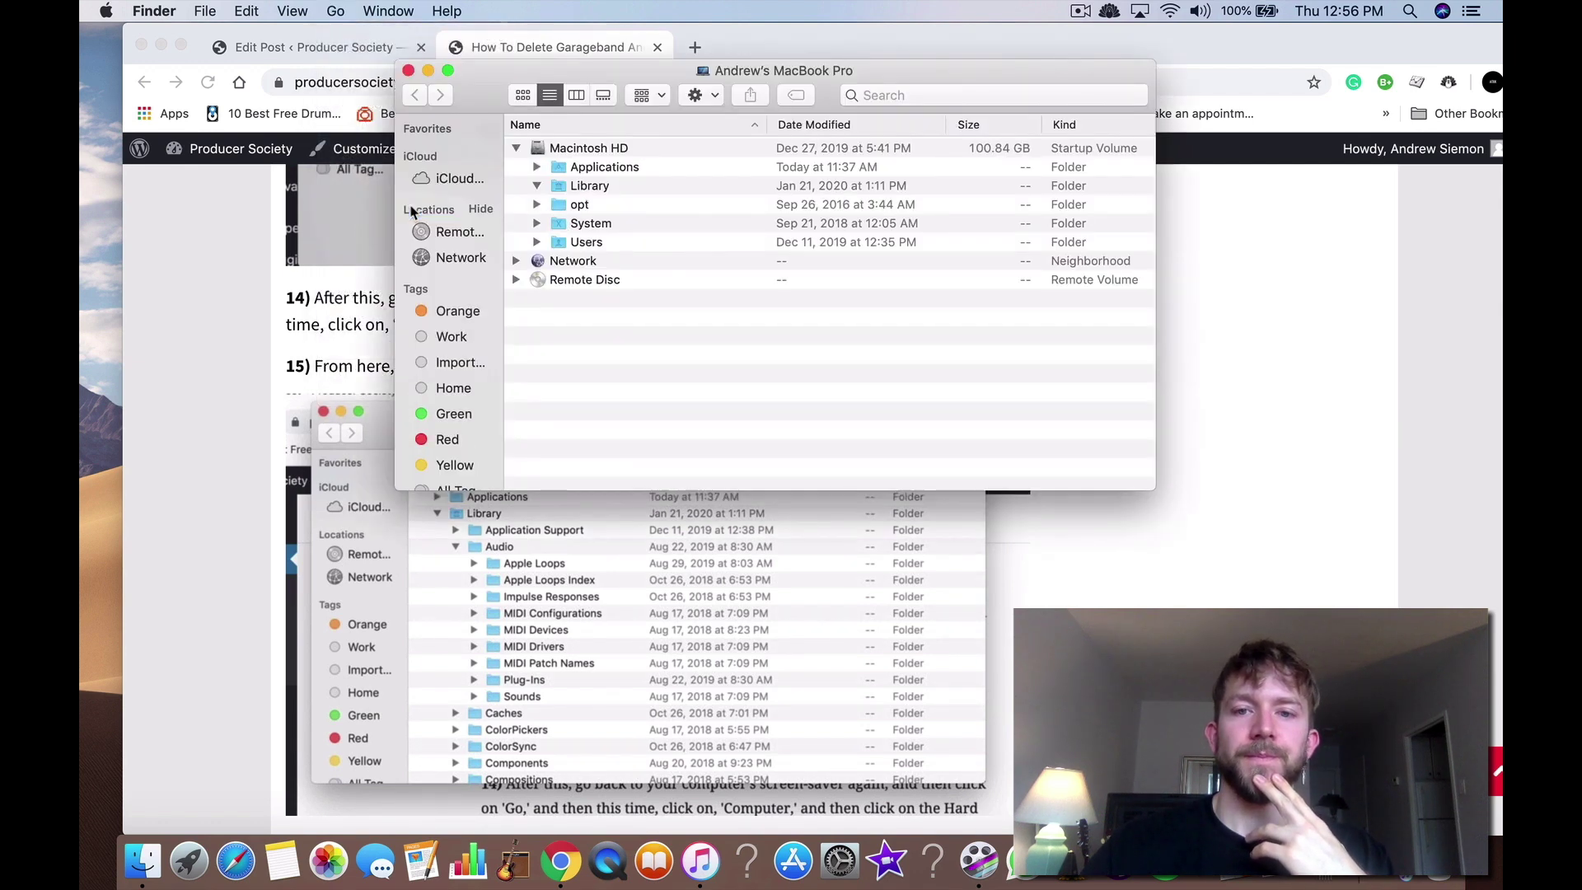
left_click(518, 149)
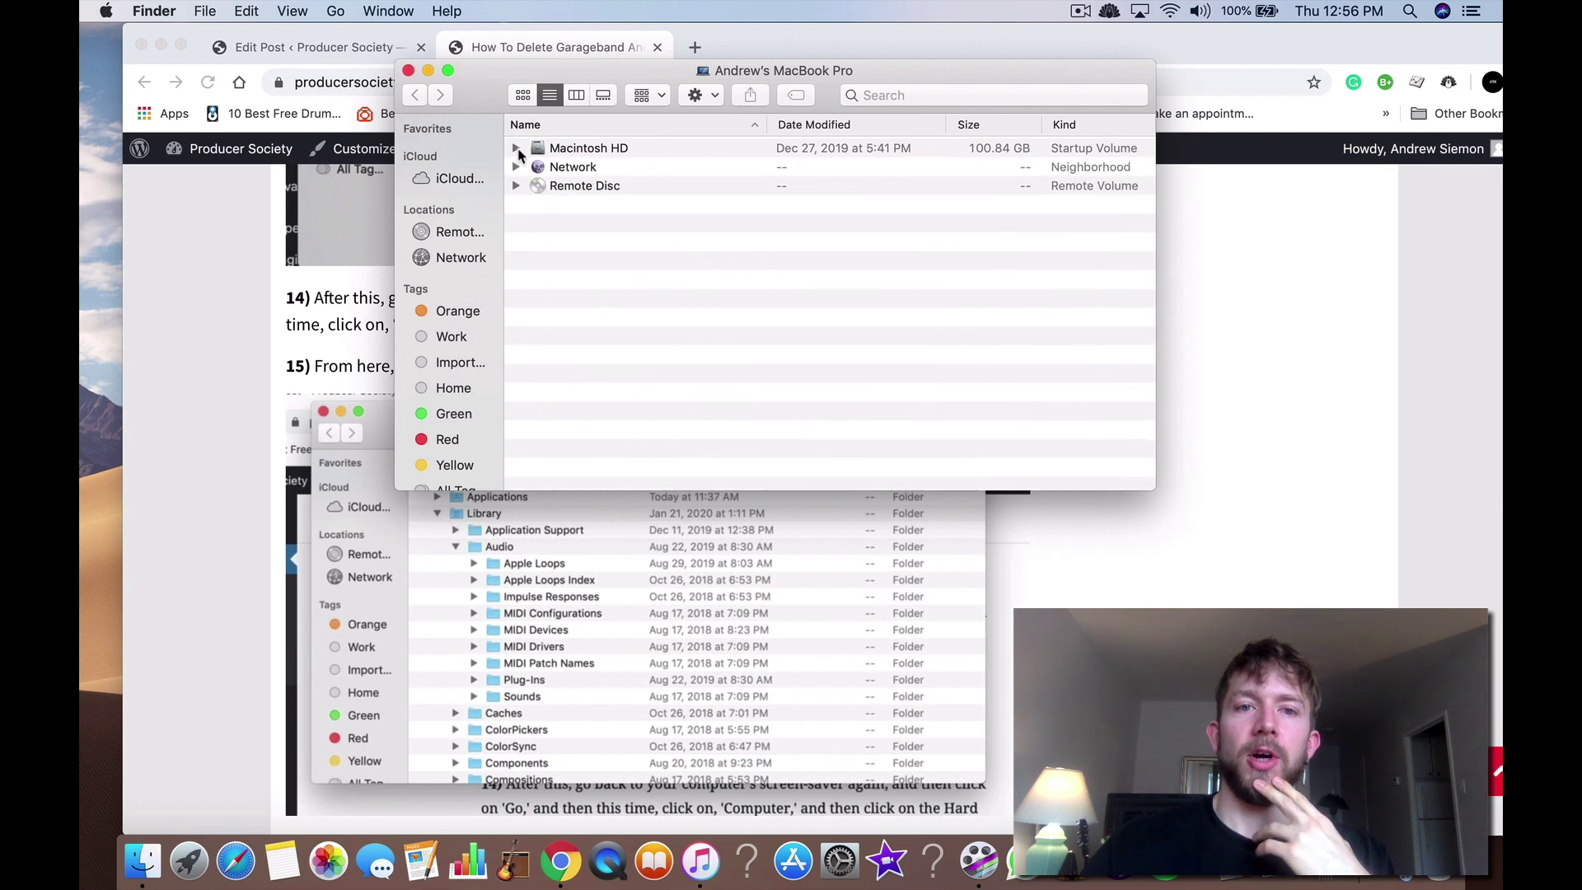
left_click(516, 149)
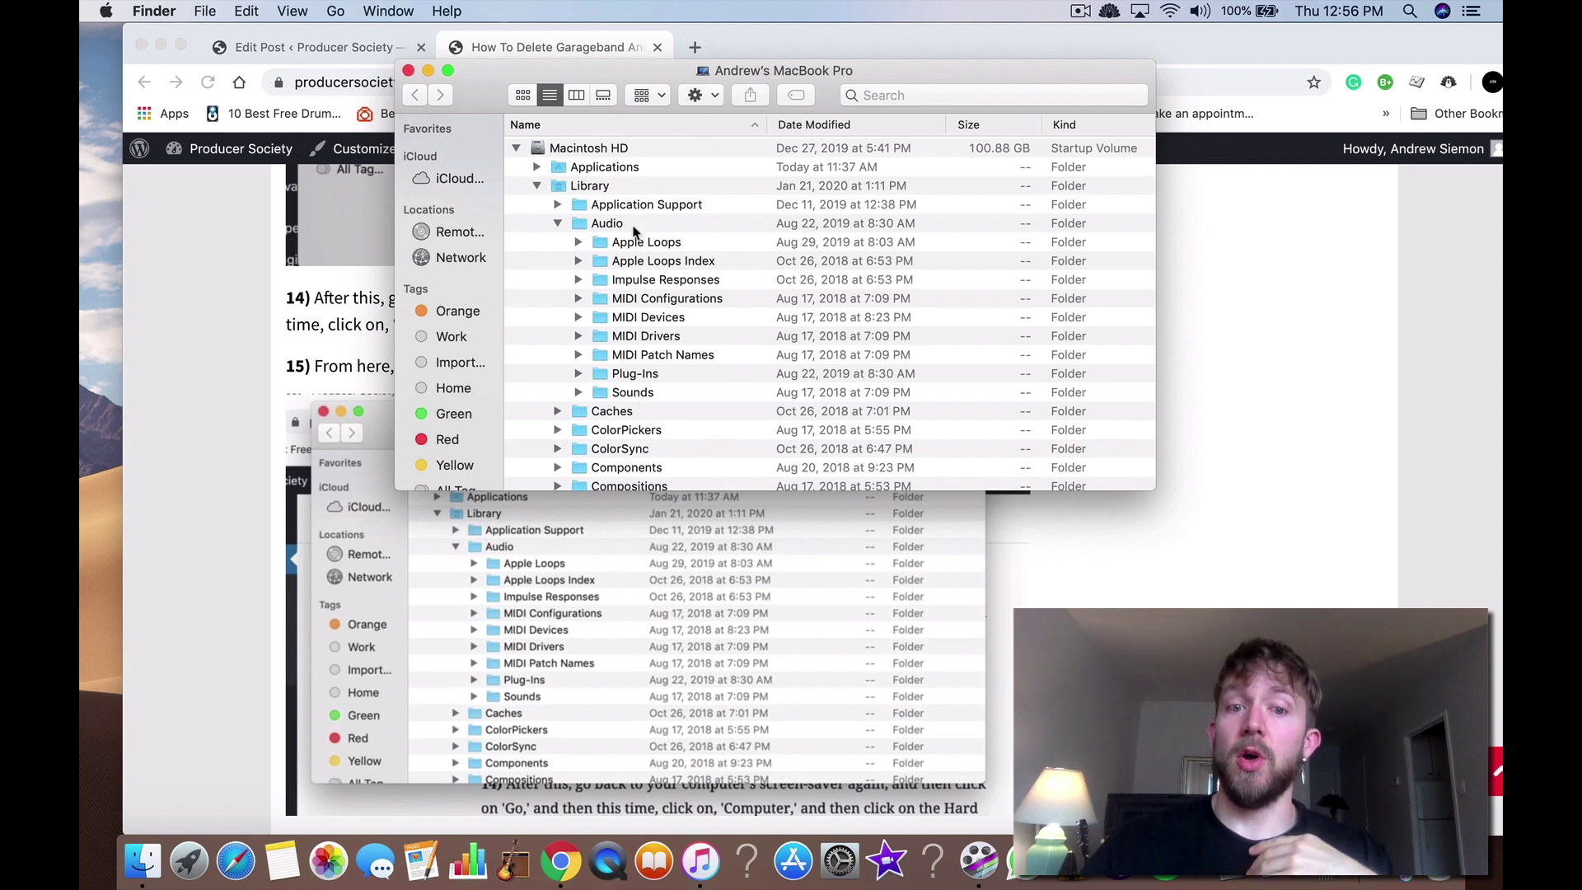
- Inspect Library's Audio and Application Support folders, then close the Computer window
left_click(538, 186)
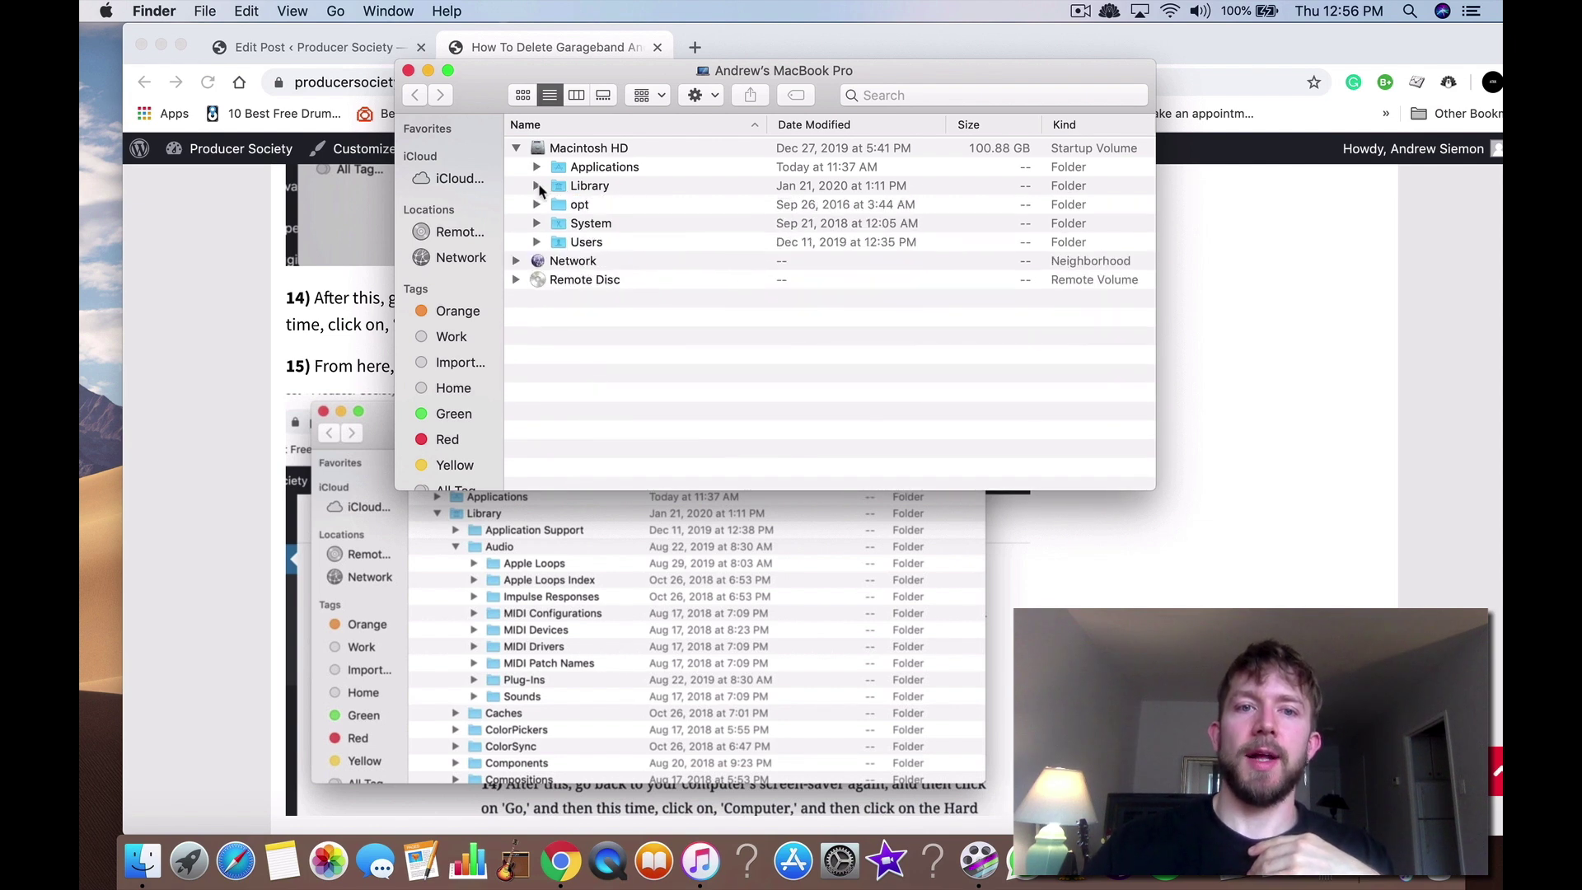
left_click(538, 186)
left_click(554, 205)
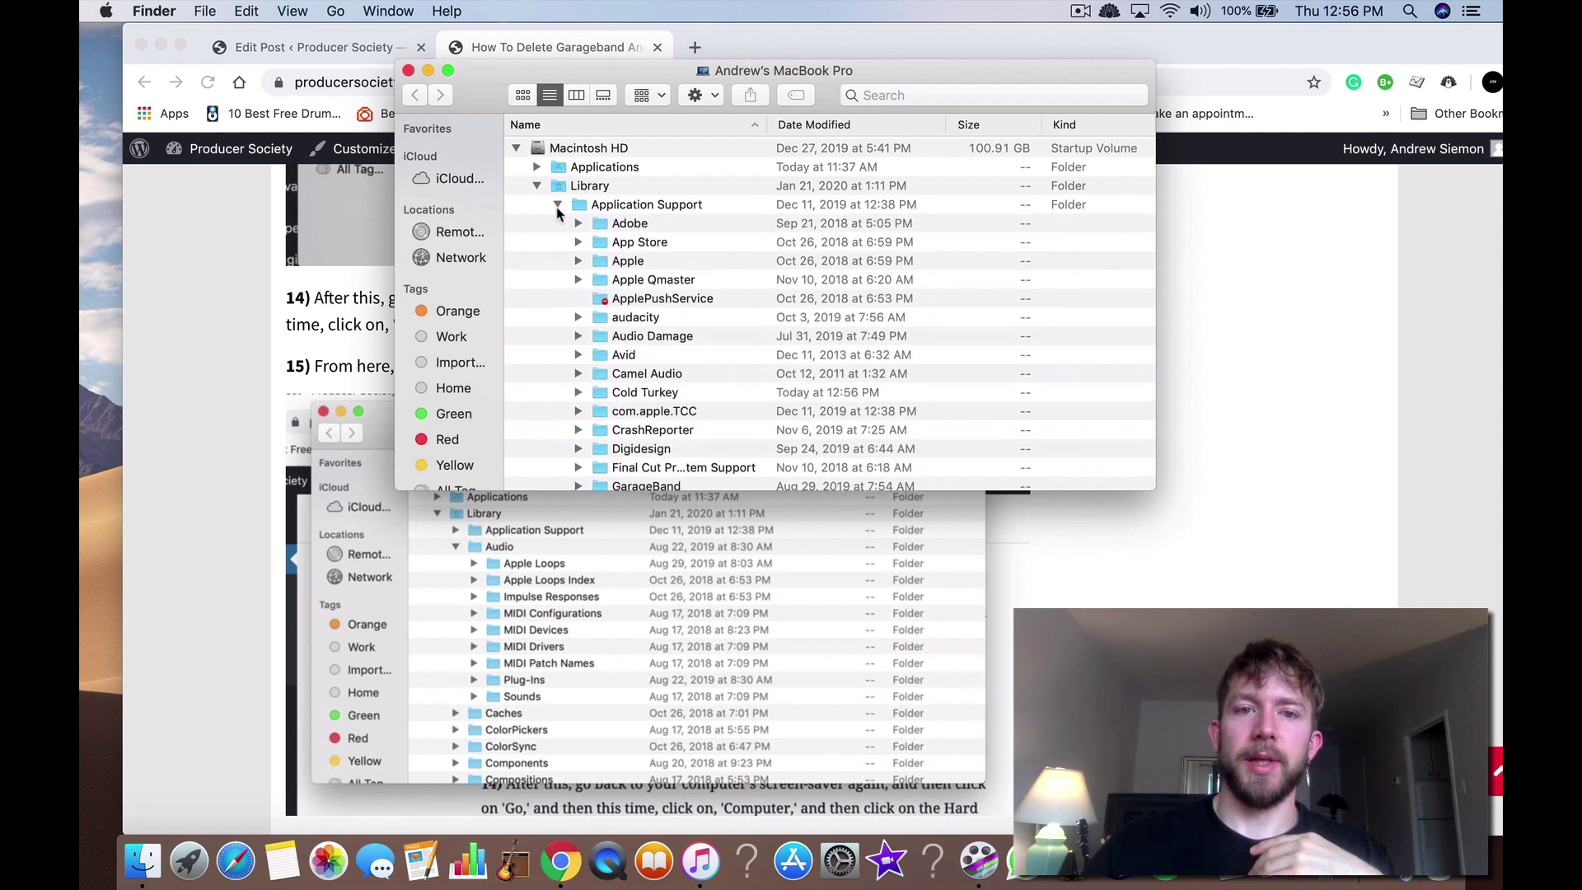
left_click(556, 205)
left_click(558, 224)
left_click(558, 224)
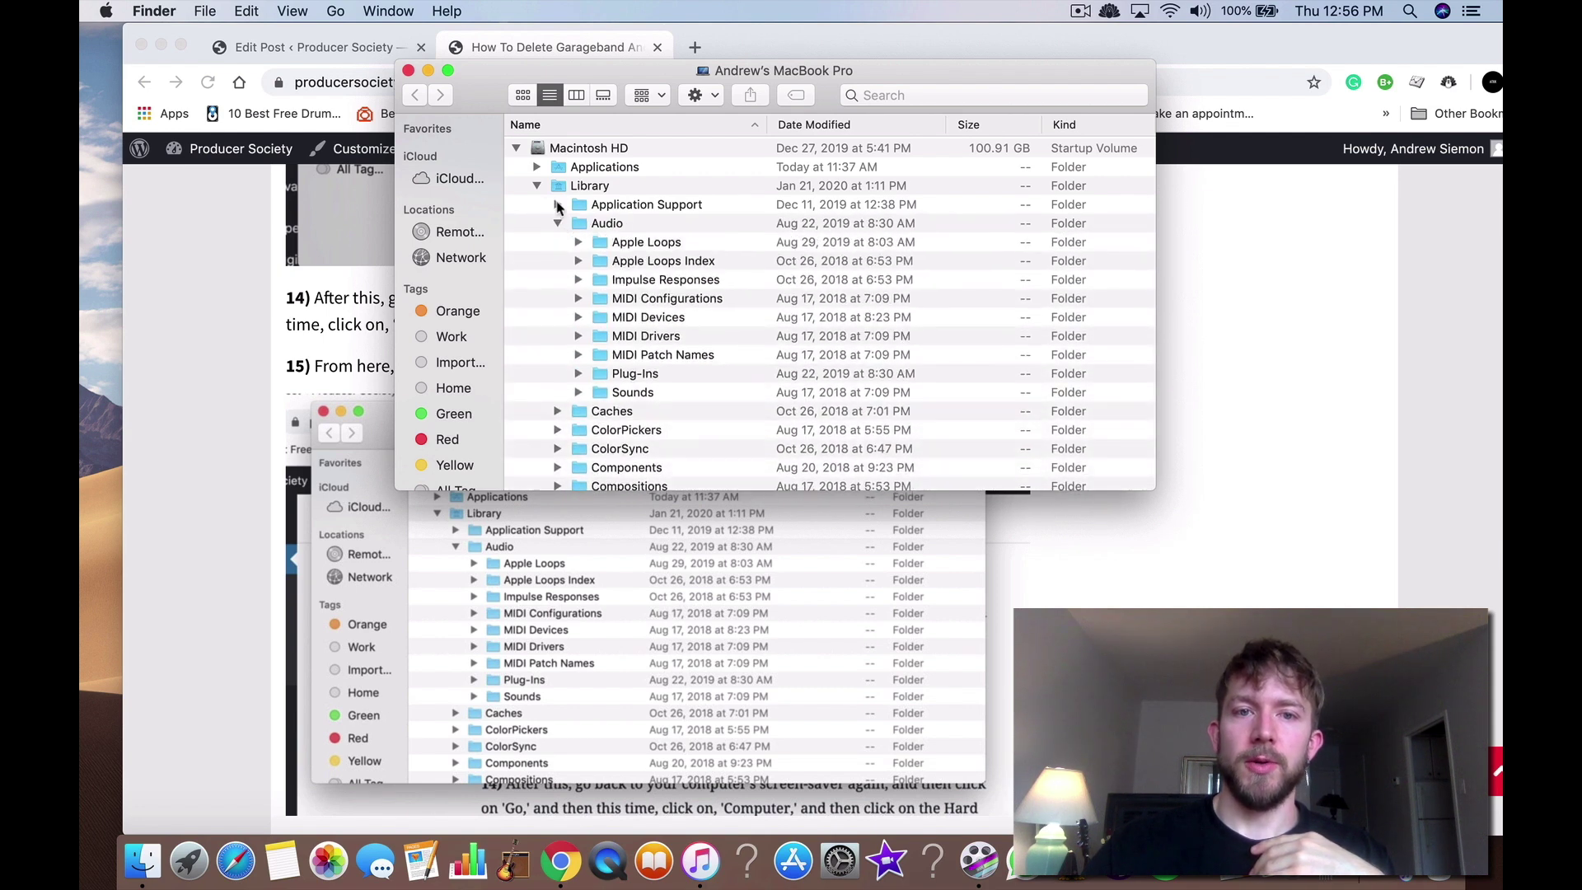
left_click(557, 205)
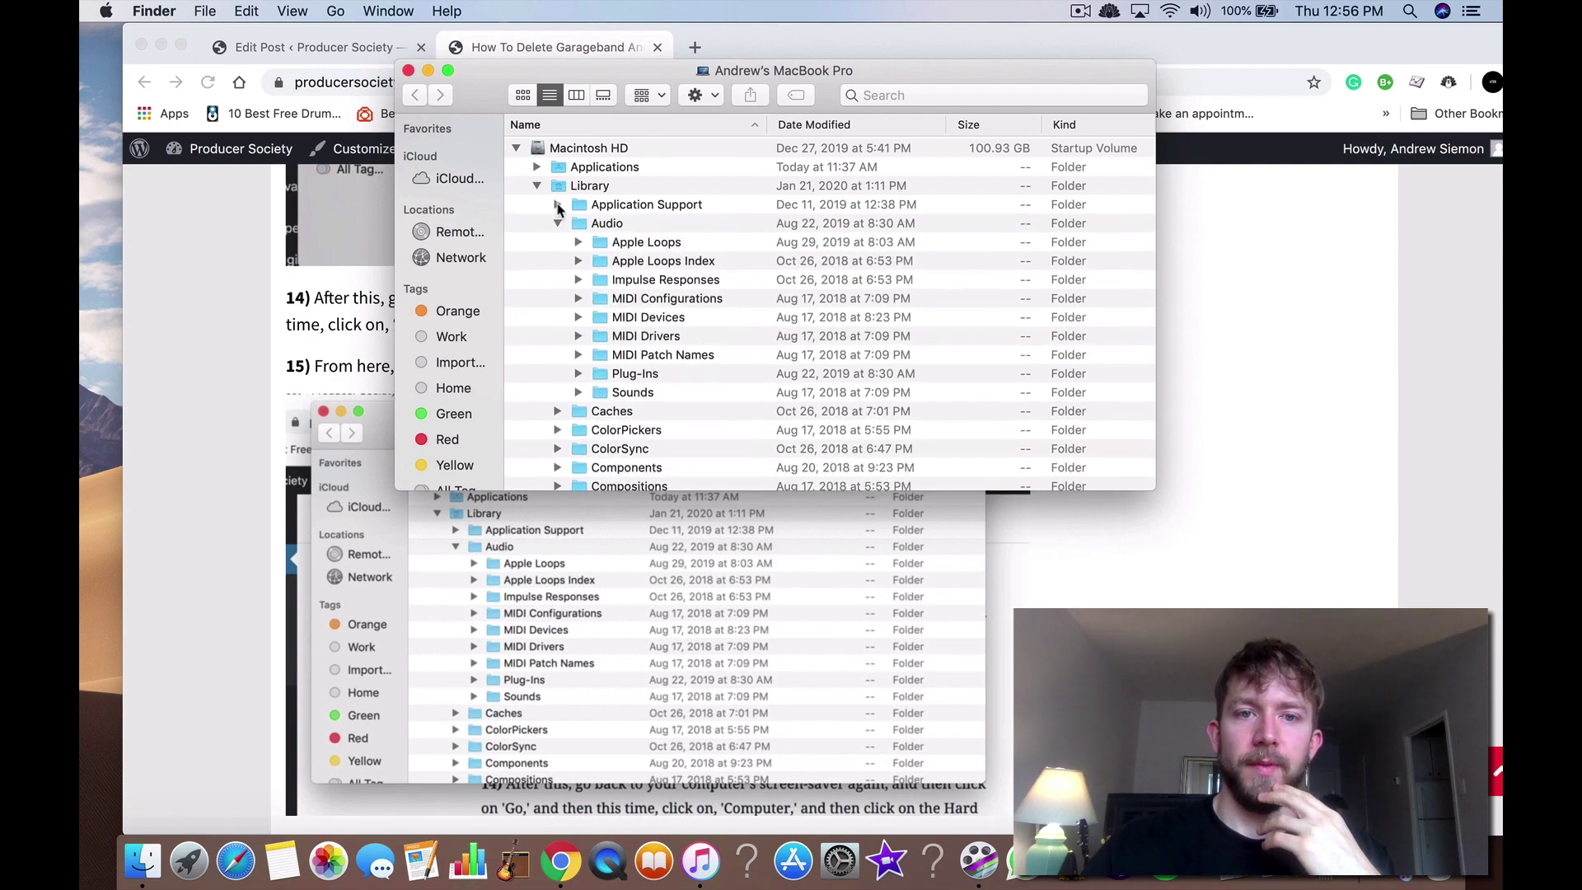
left_click(536, 187)
left_click(407, 71)
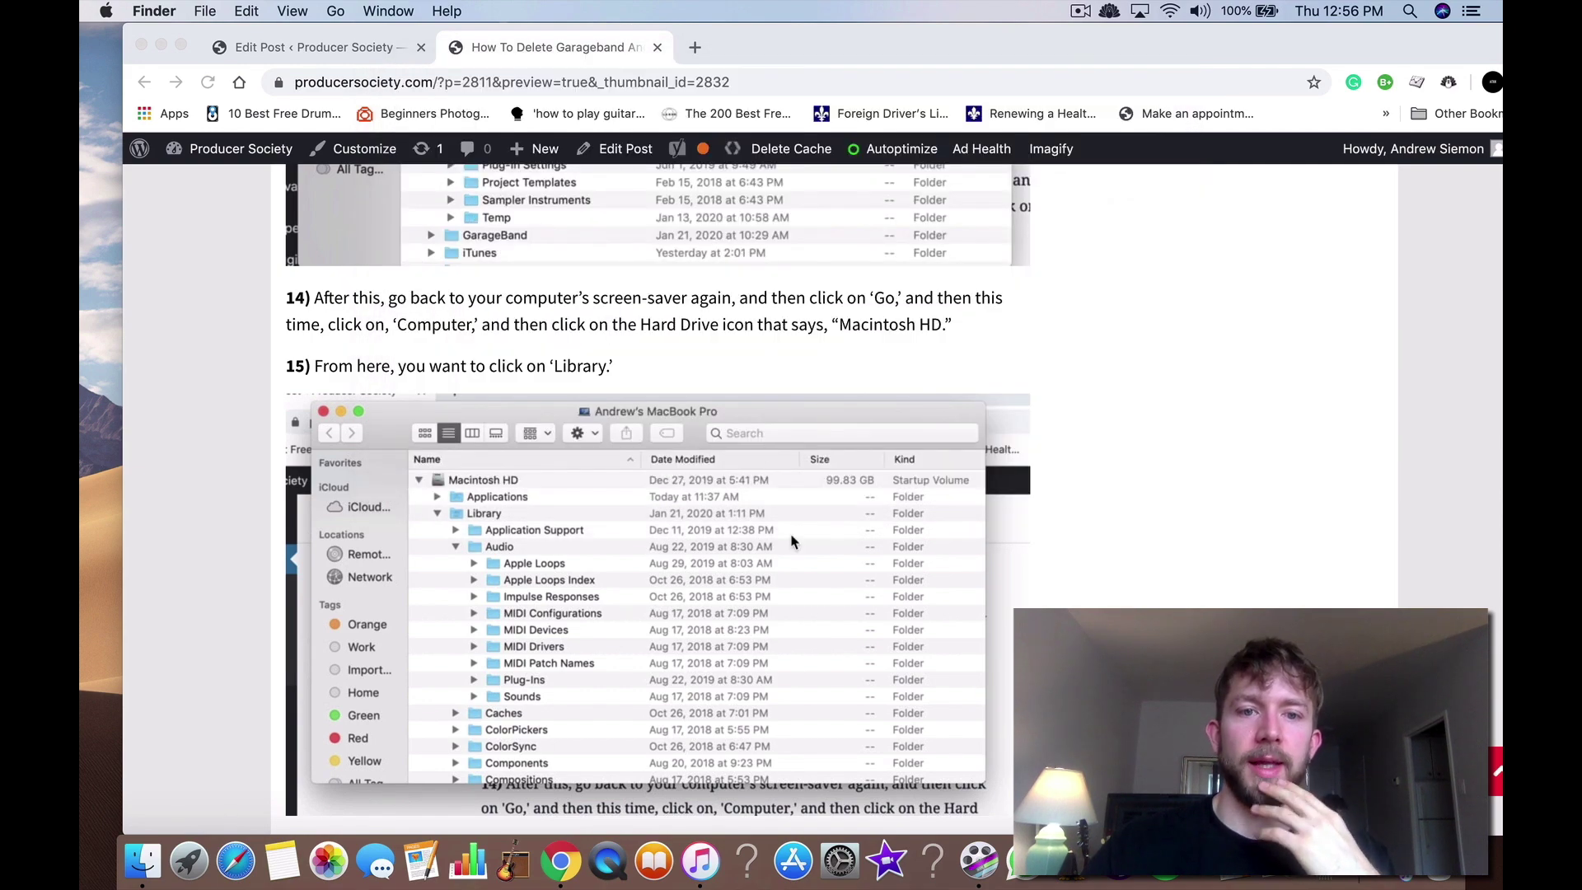
scroll(792, 541, "down", 15)
scroll(792, 540, "down", 6)
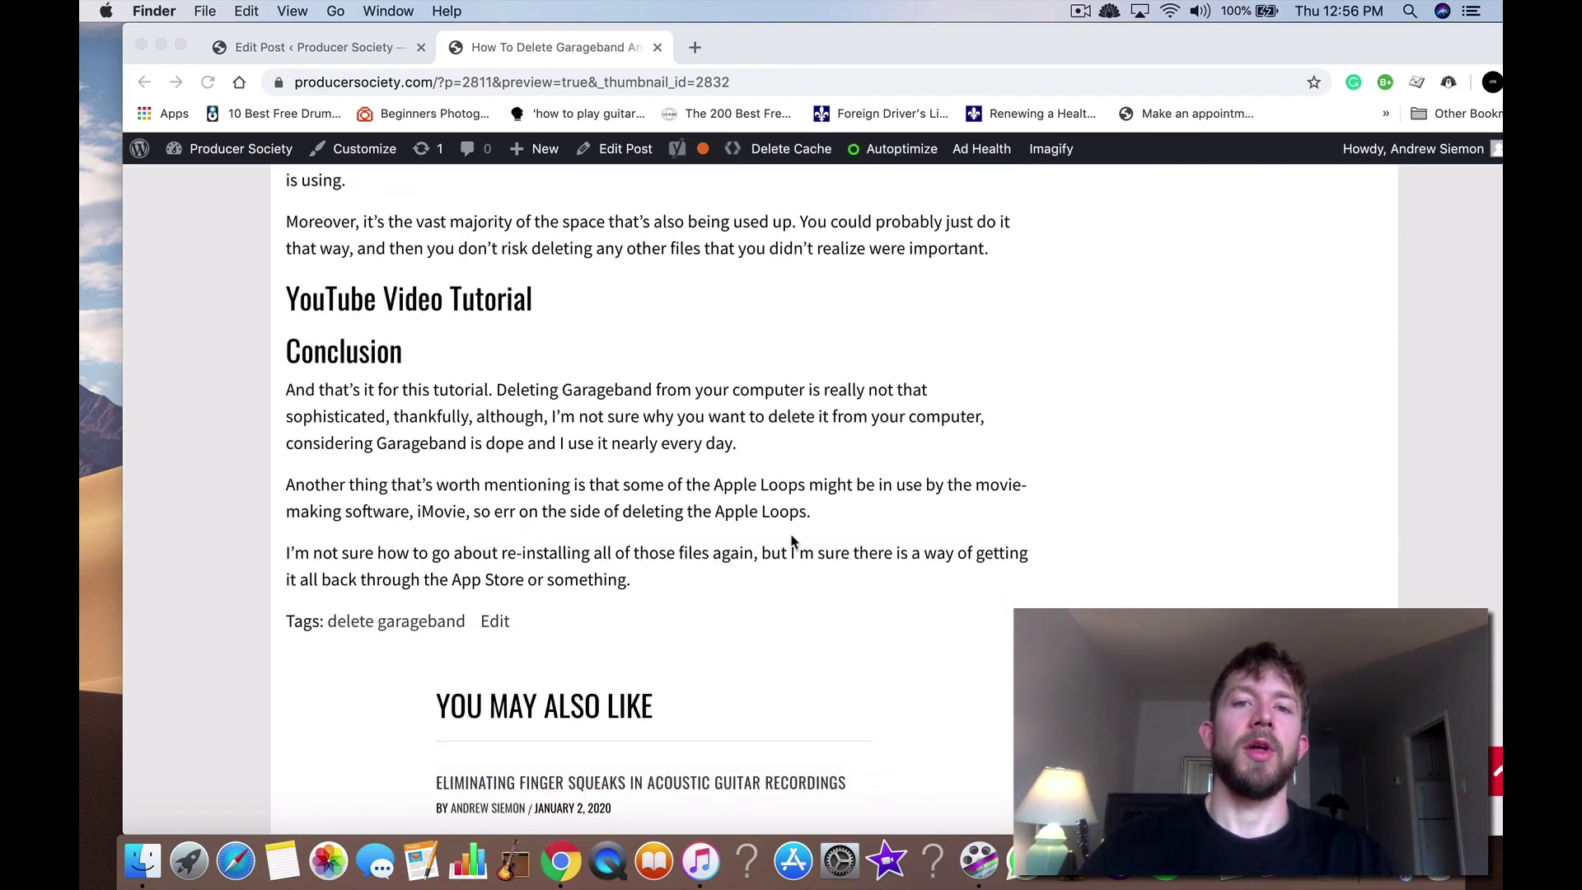
scroll(792, 541, "up", 20)
left_click(851, 47)
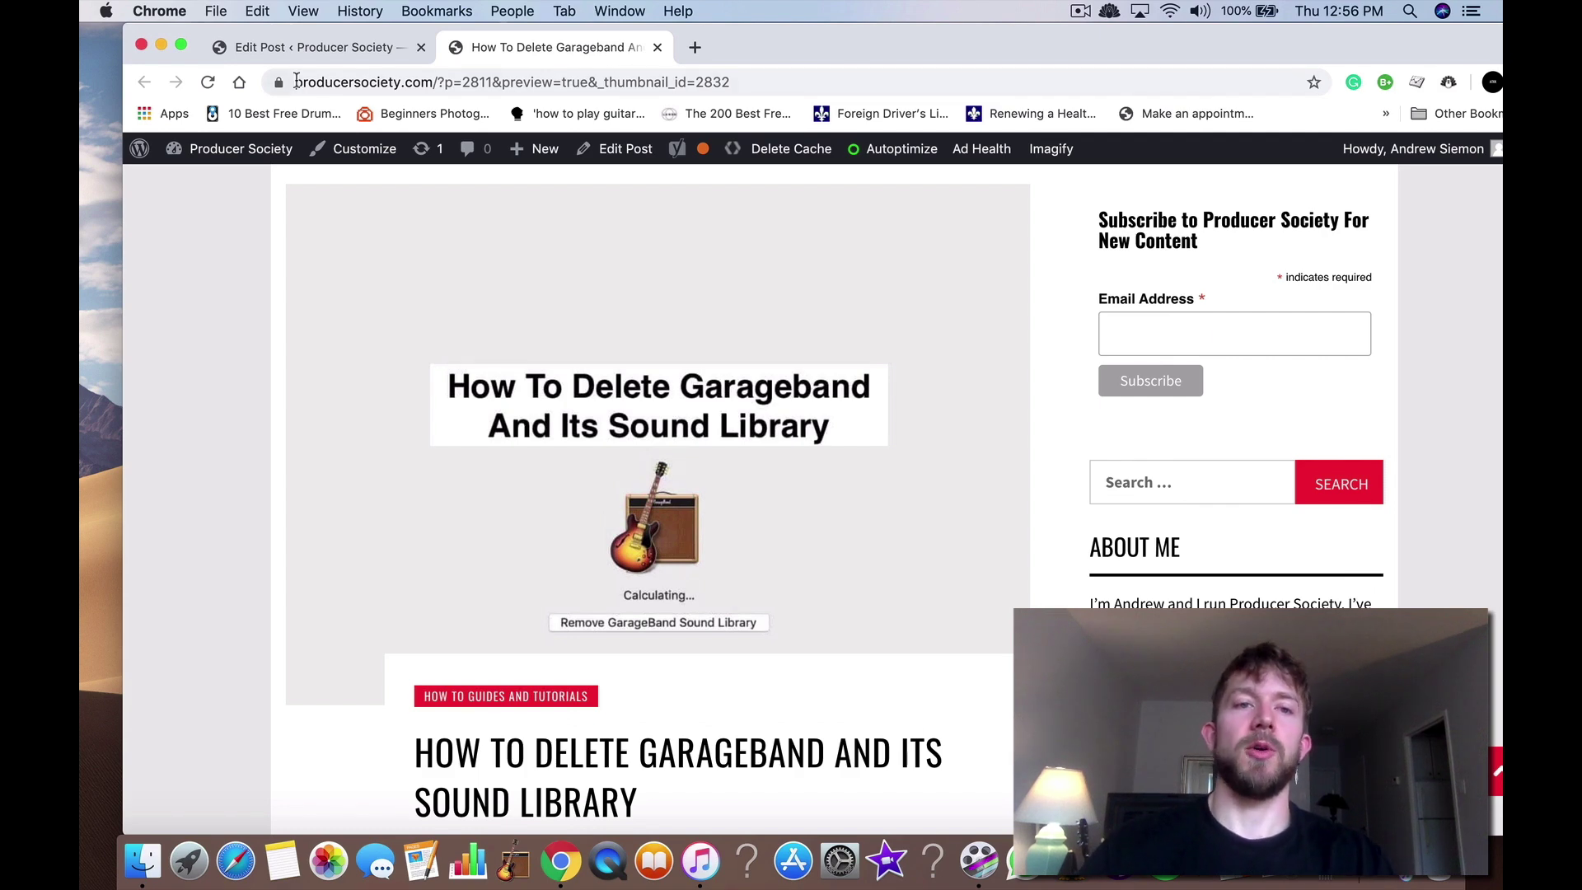
left_click(316, 45)
scroll(590, 509, "down", 10)
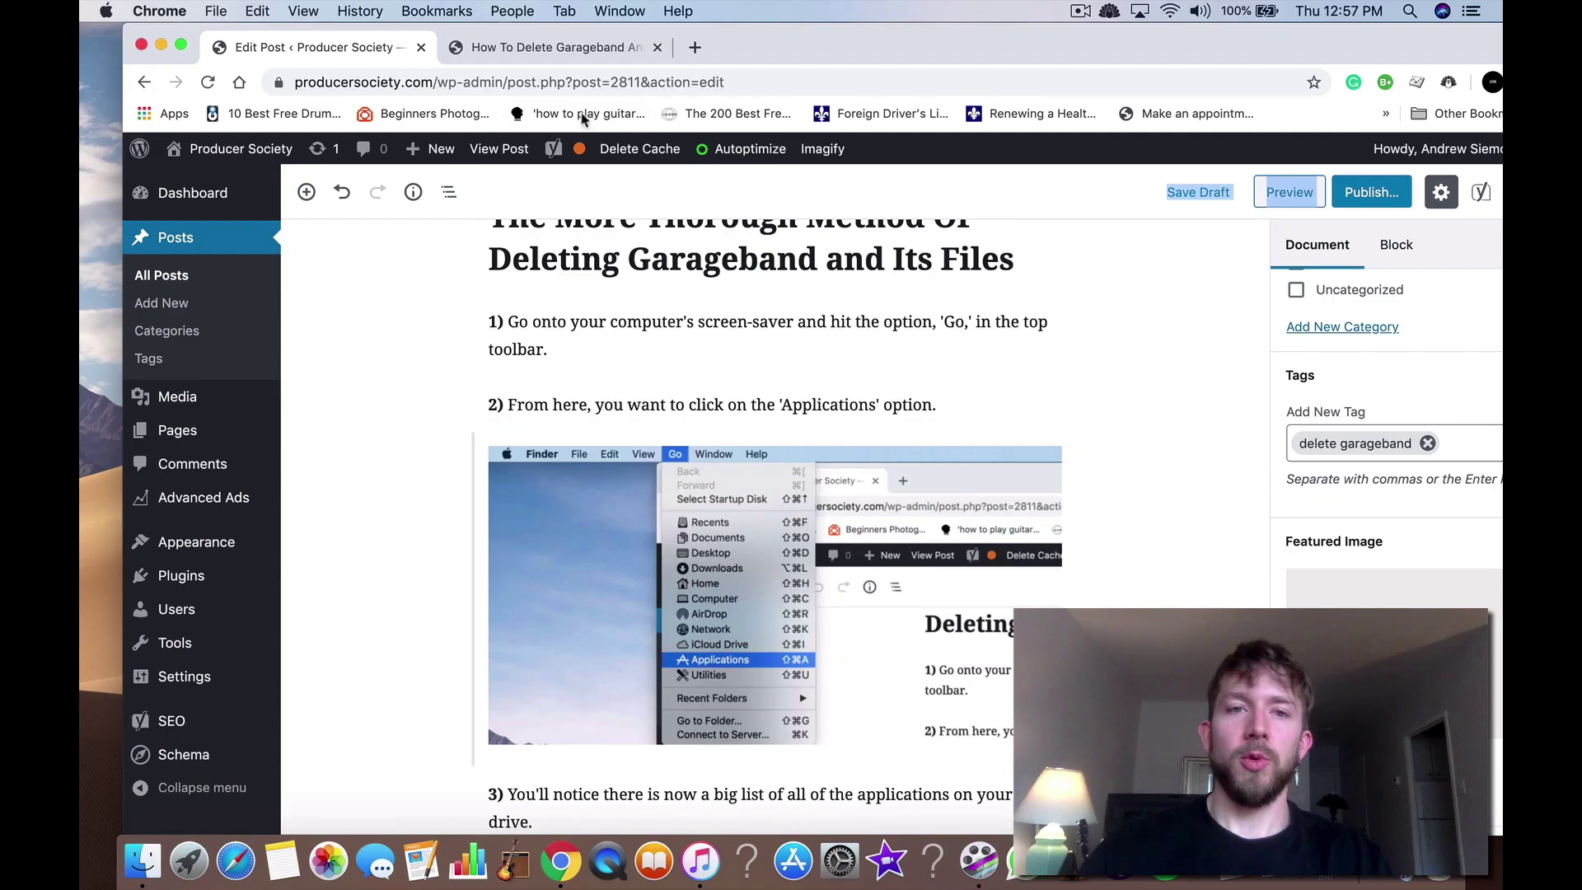
left_click(577, 54)
scroll(707, 420, "down", 20)
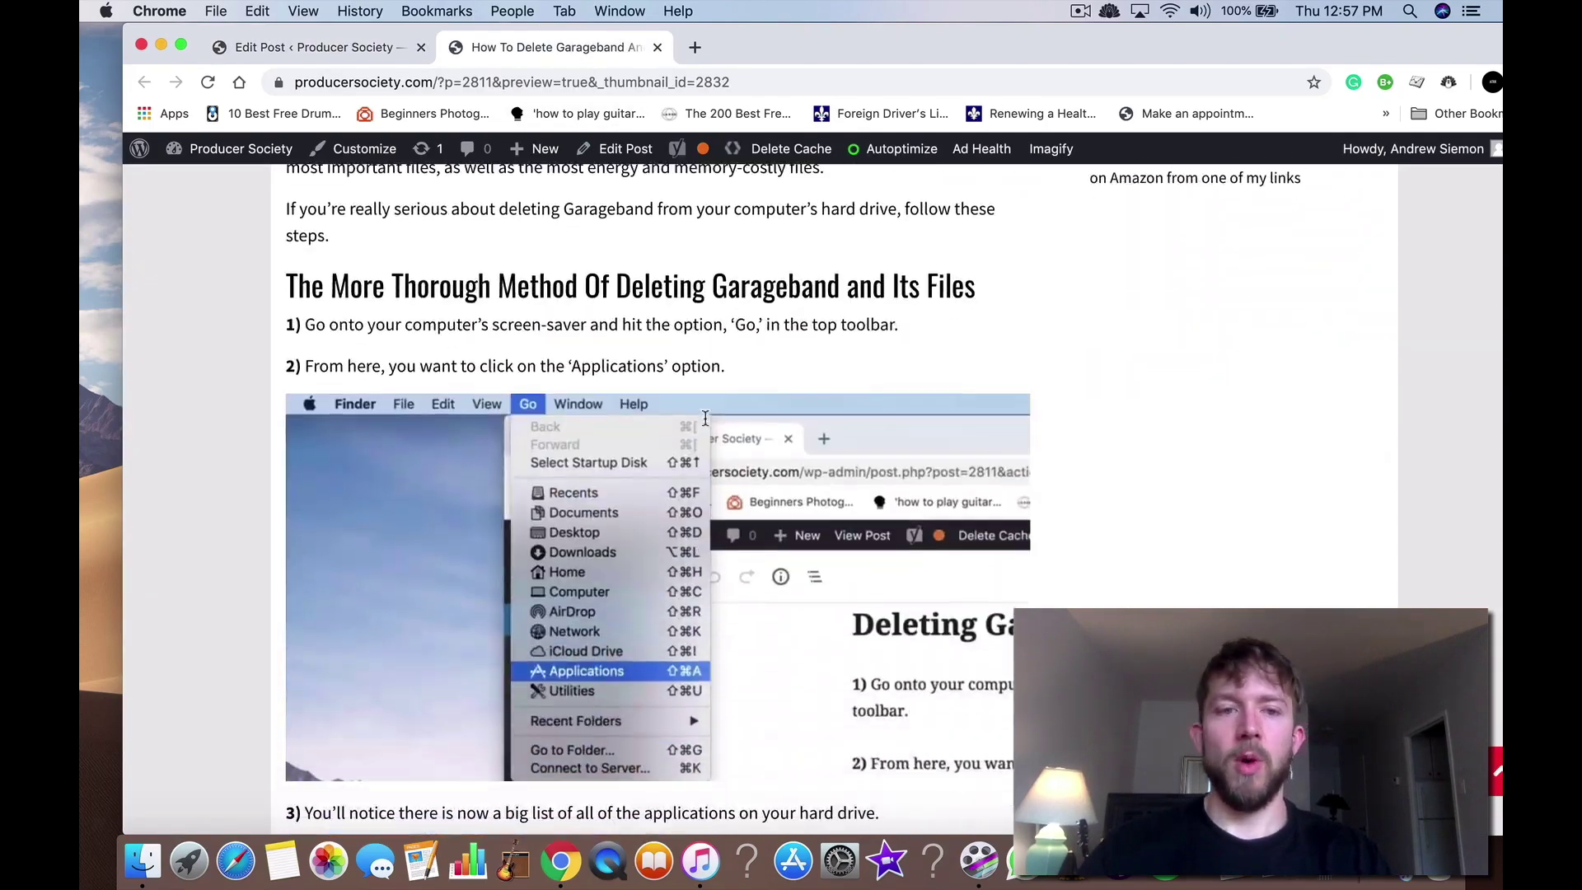
scroll(706, 422, "up", 10)
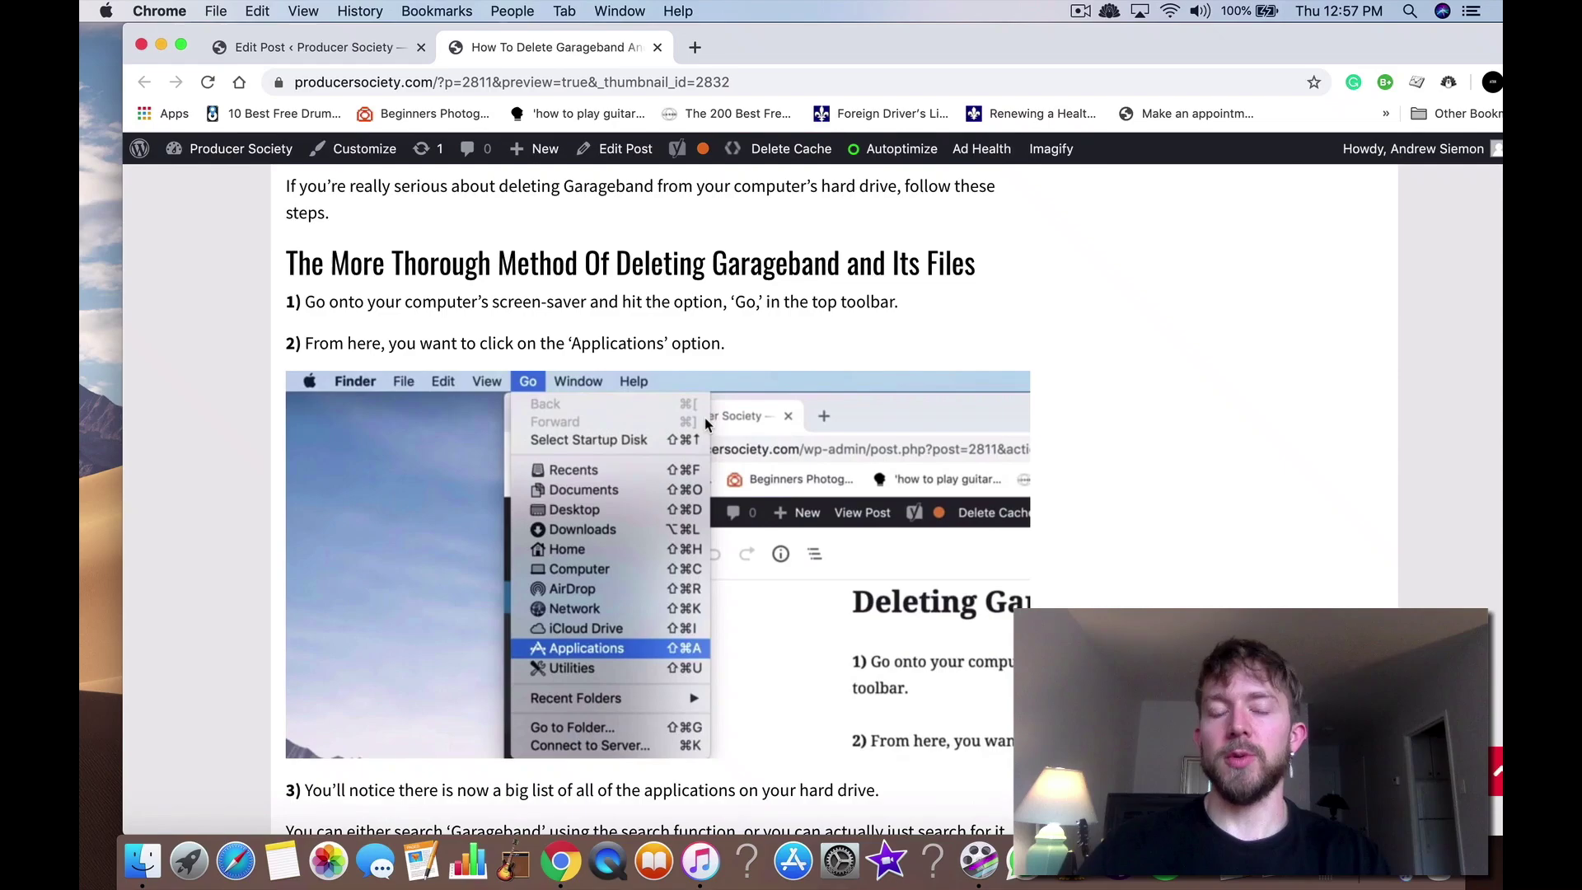
scroll(706, 423, "up", 15)
scroll(706, 422, "down", 5)
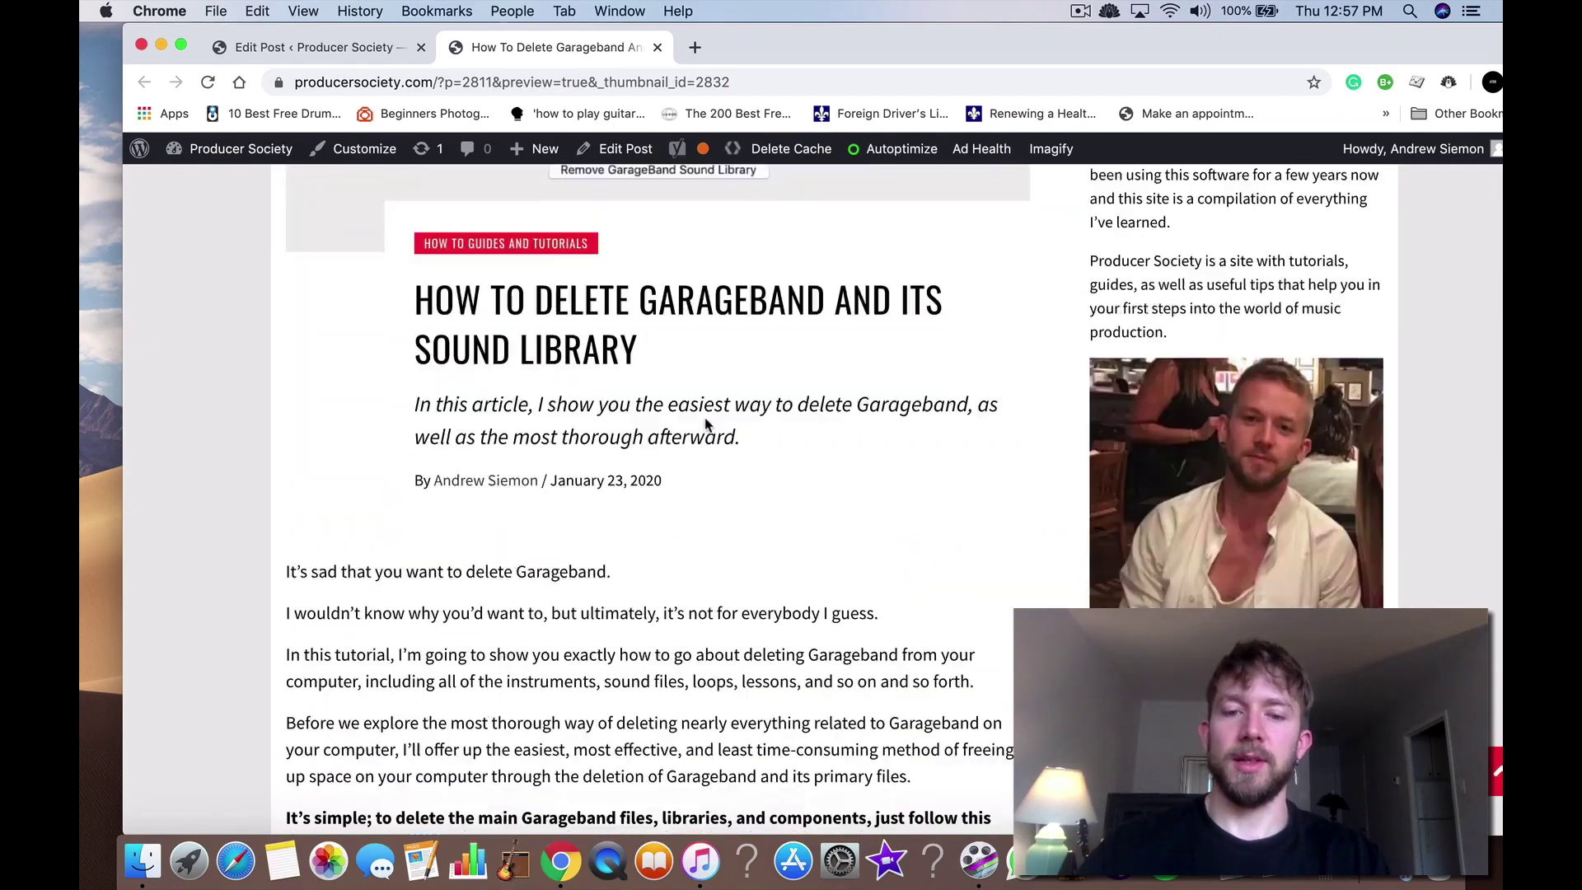
scroll(706, 423, "down", 5)
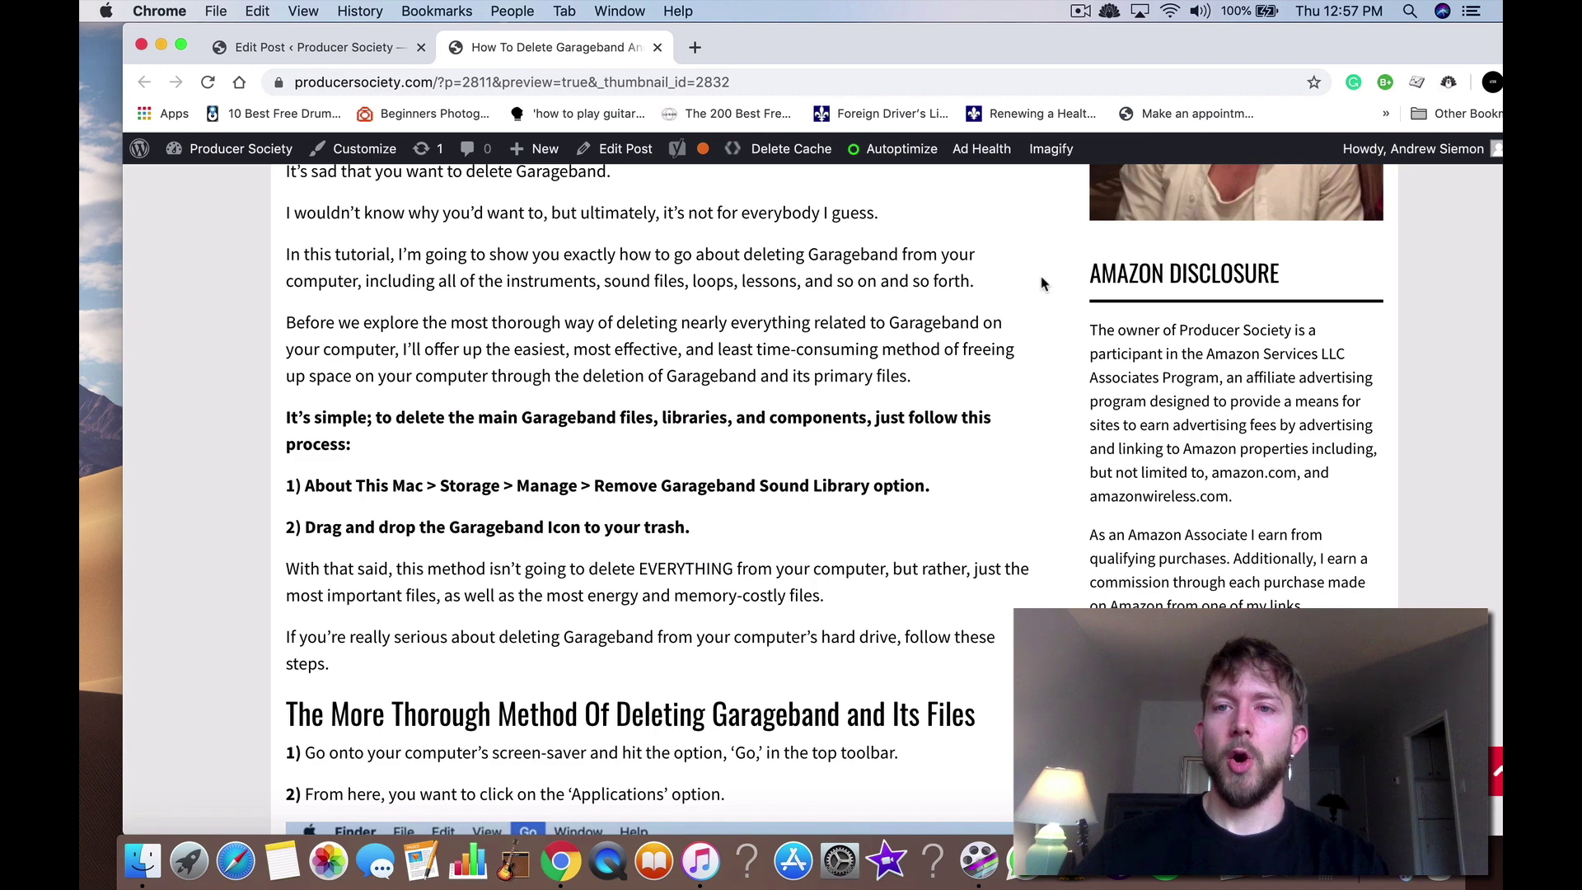
left_click(1080, 11)
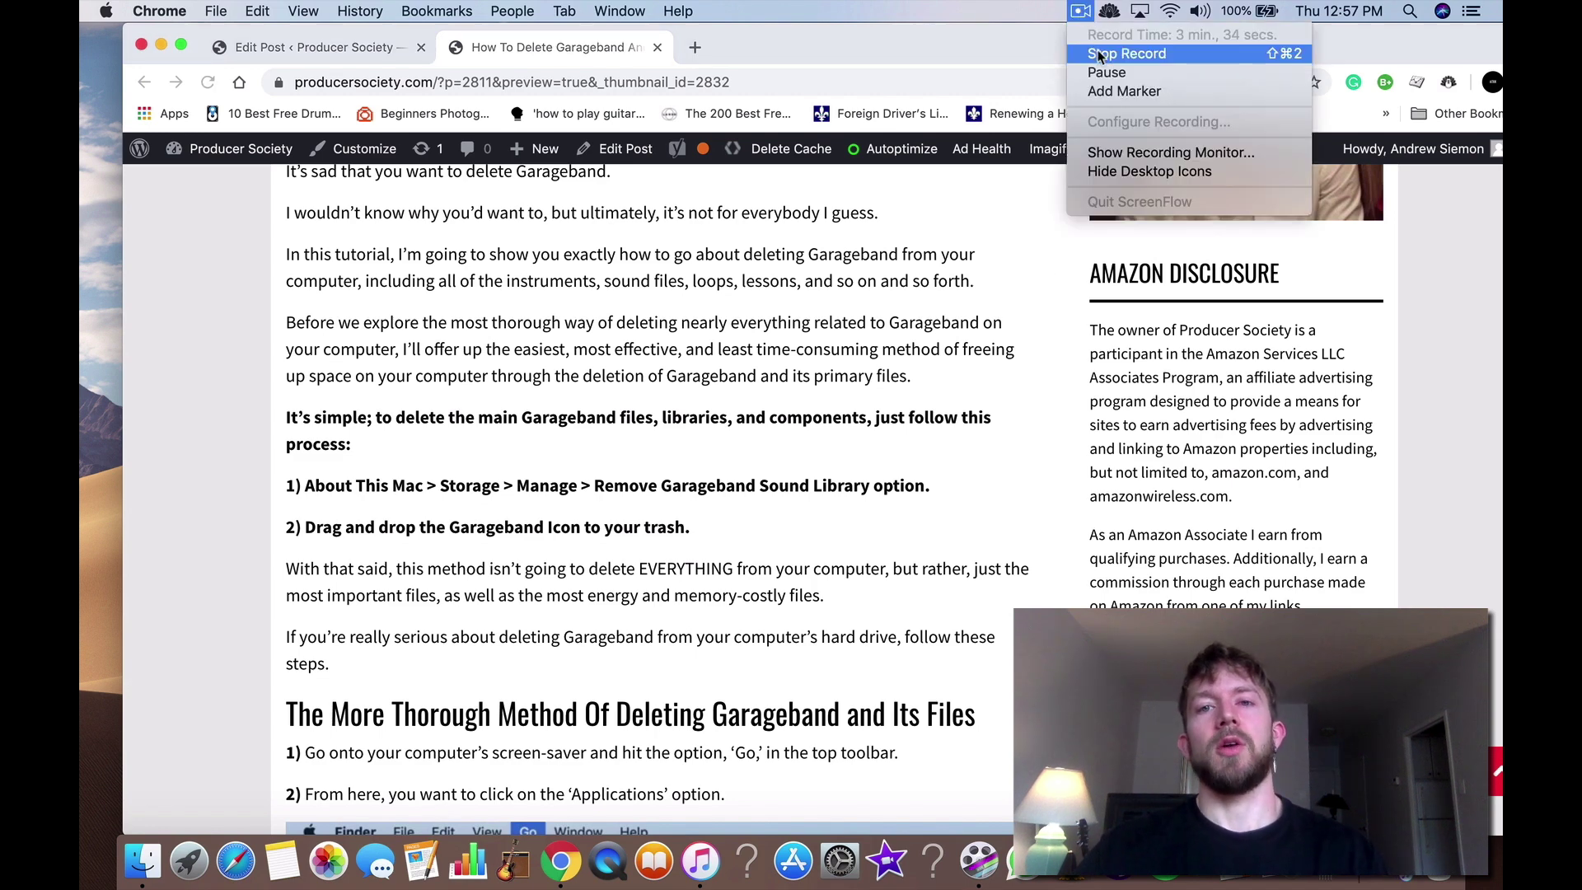